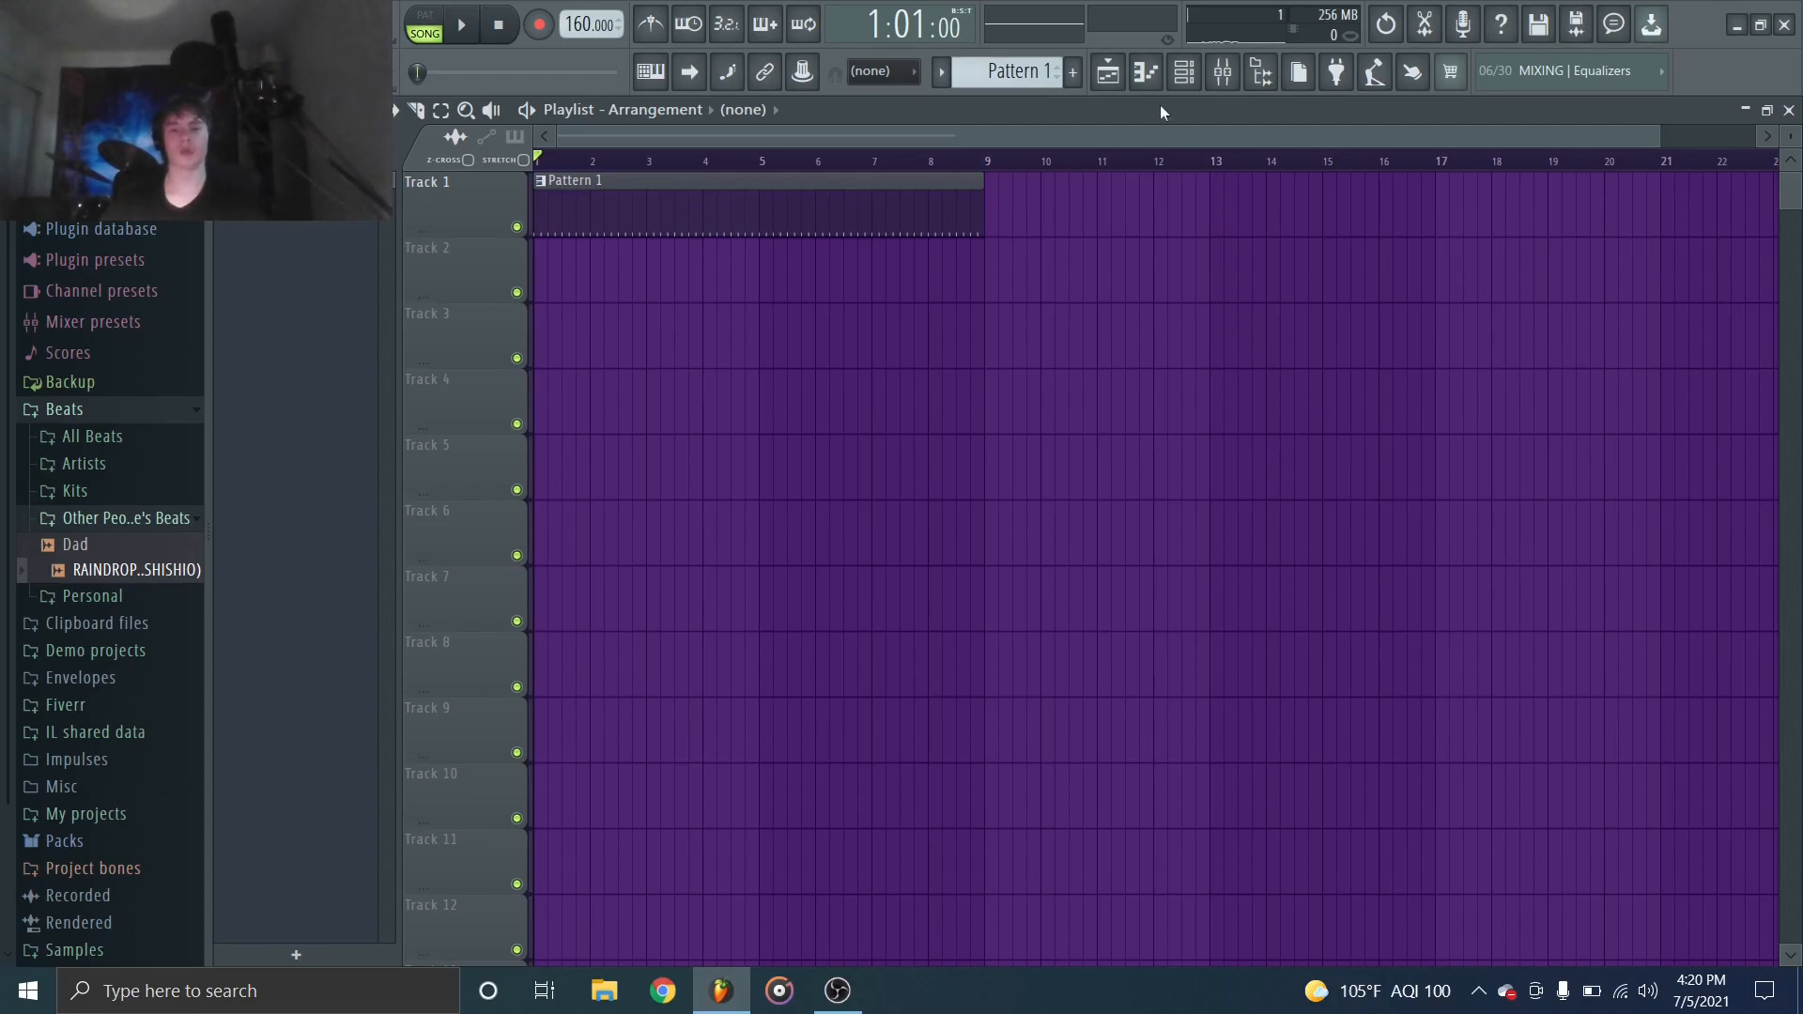
# Audition the 01 Beast preset on the Hybrid channel with computer-keyboard note input turned on, and close the synth.
pyautogui.press('F7')
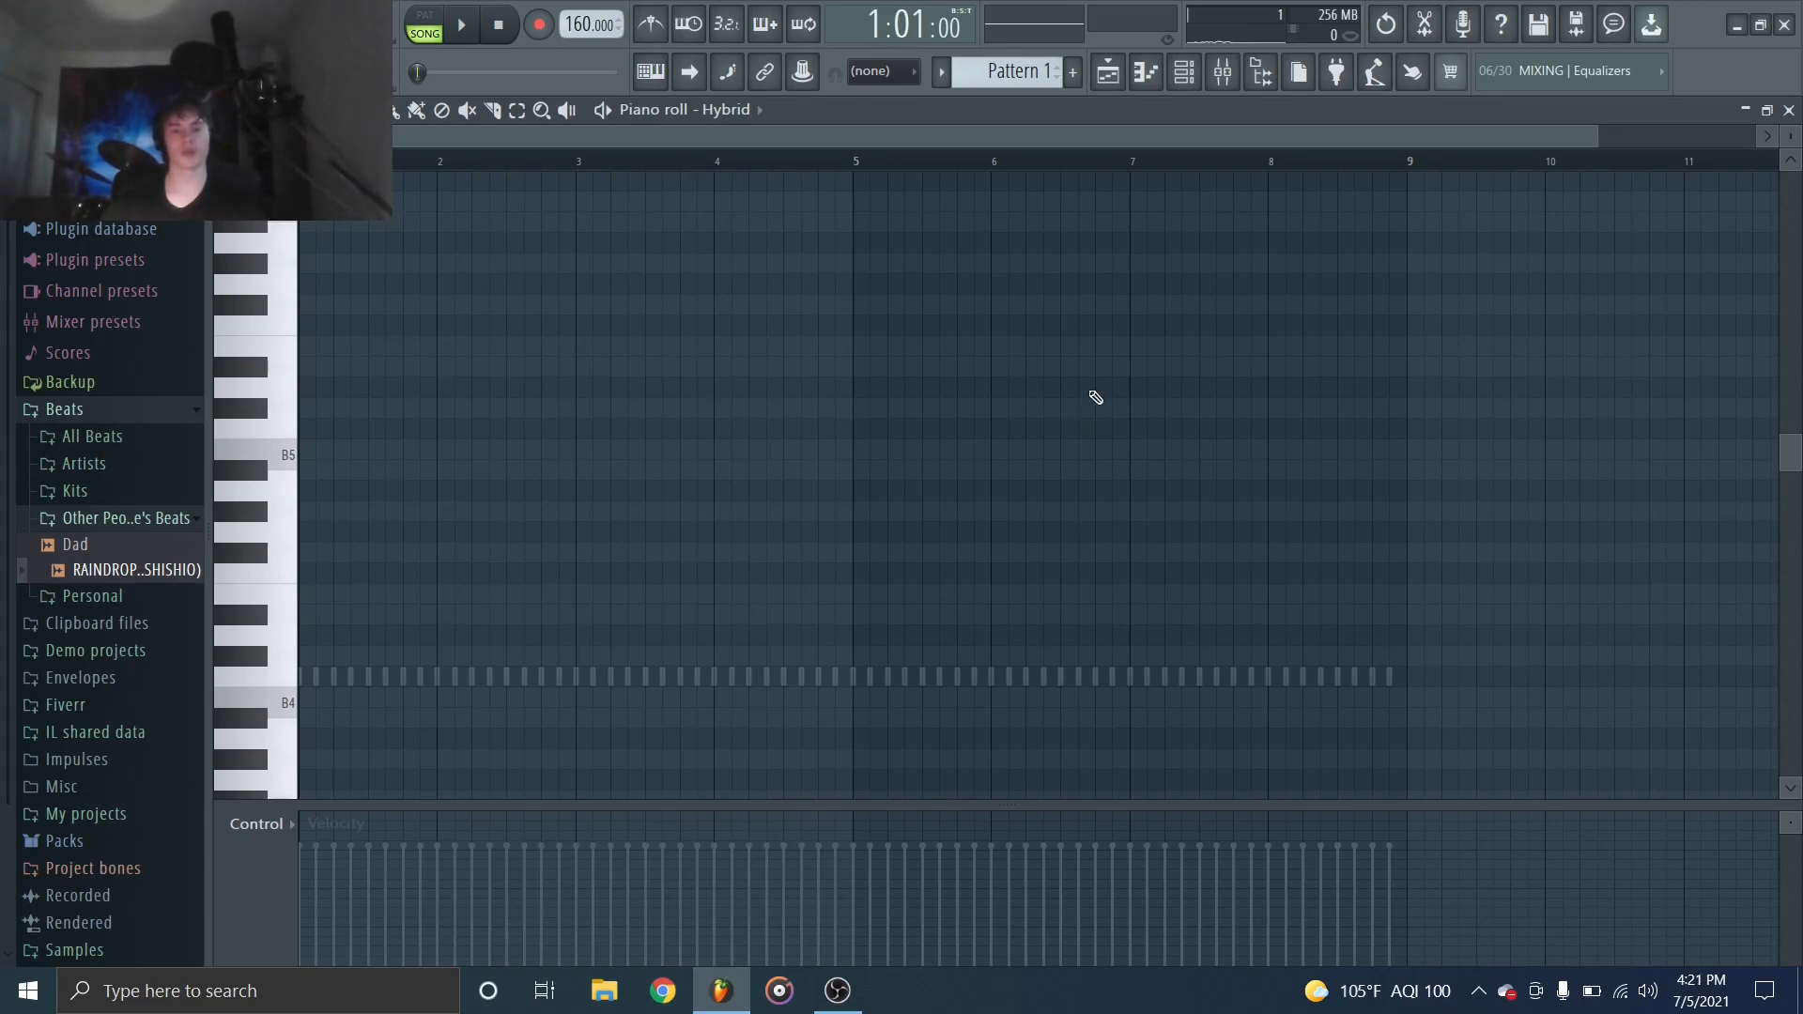
pyautogui.click(1185, 71)
pyautogui.click(420, 206)
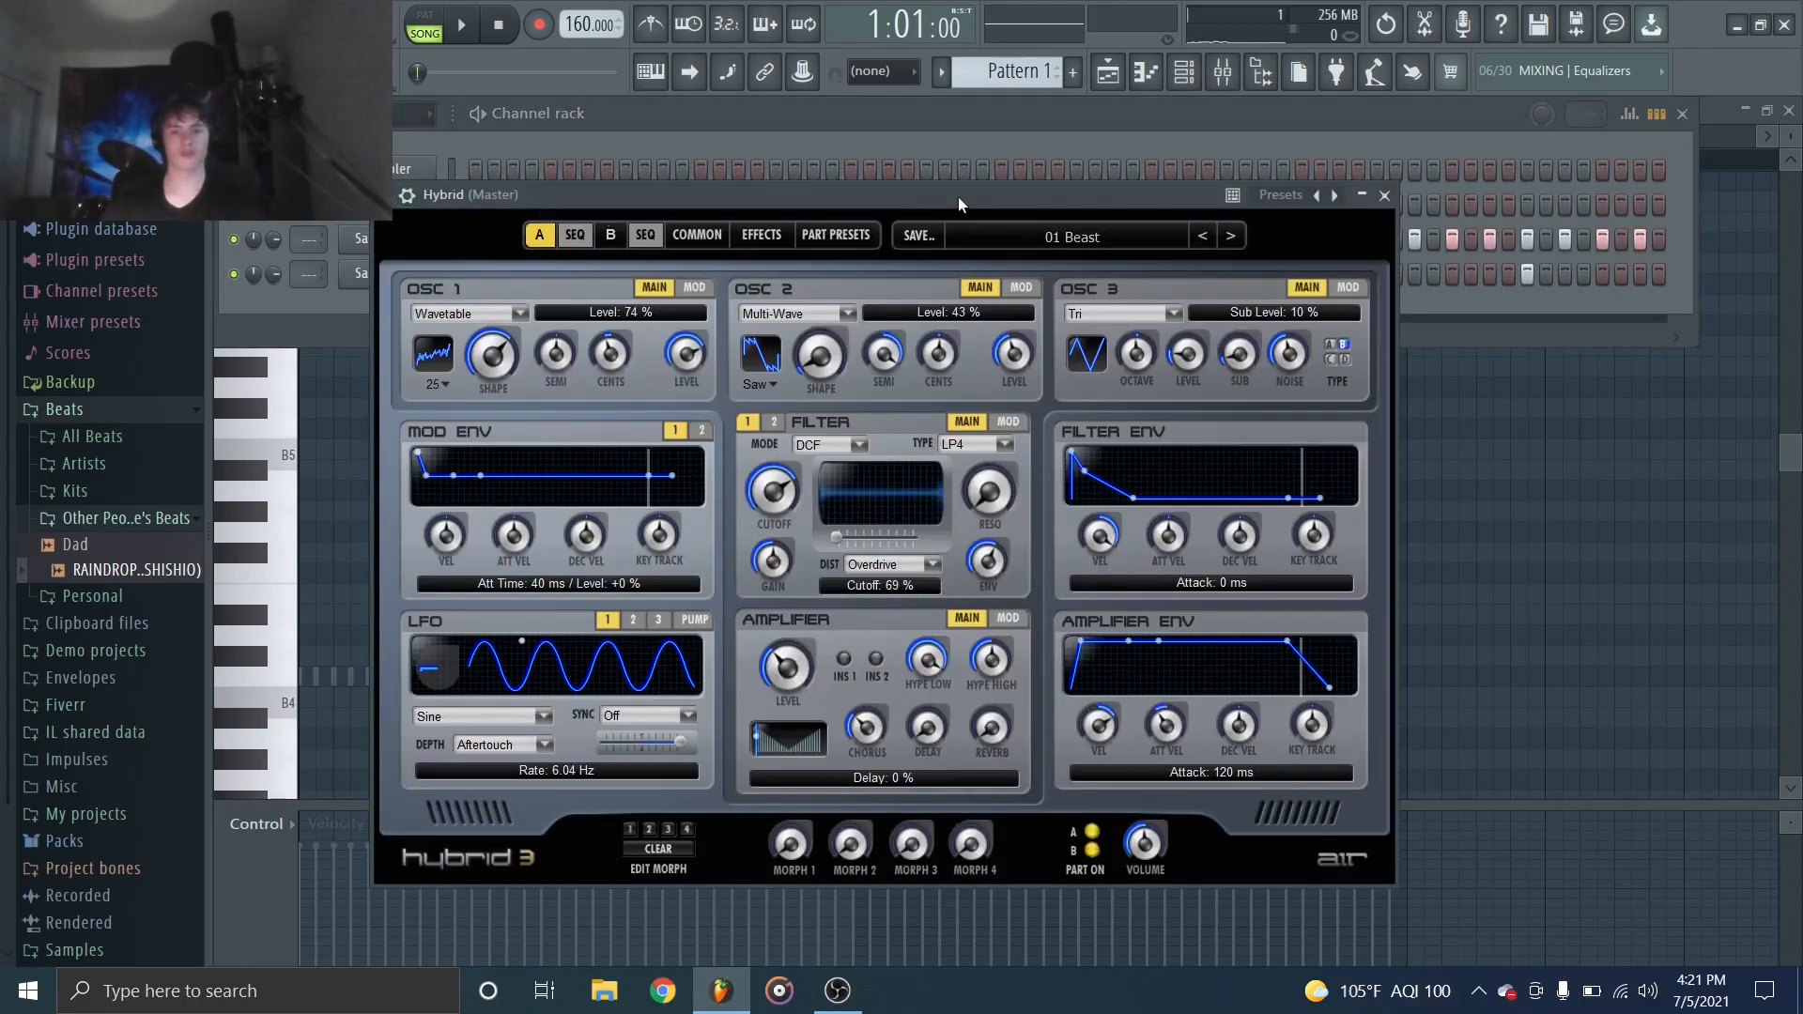
pyautogui.hotkey('ctrl', 't')
pyautogui.press('h')
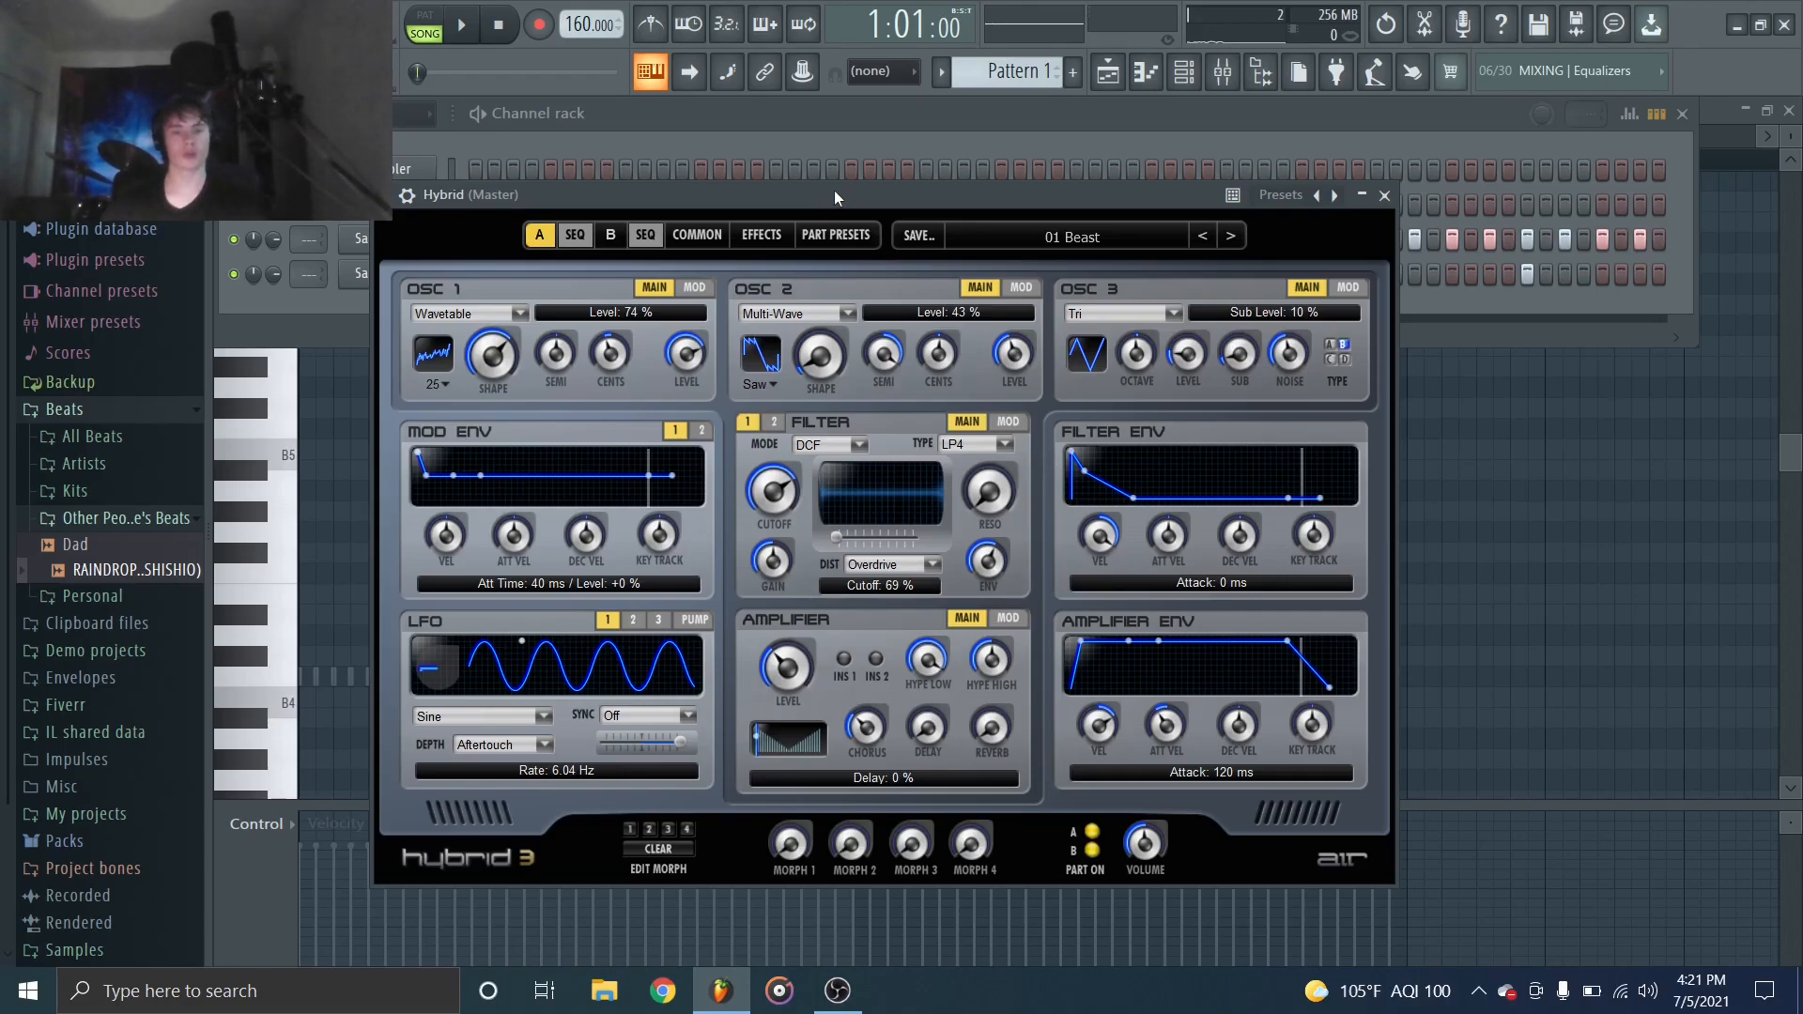
pyautogui.click(1385, 196)
pyautogui.press('F6')
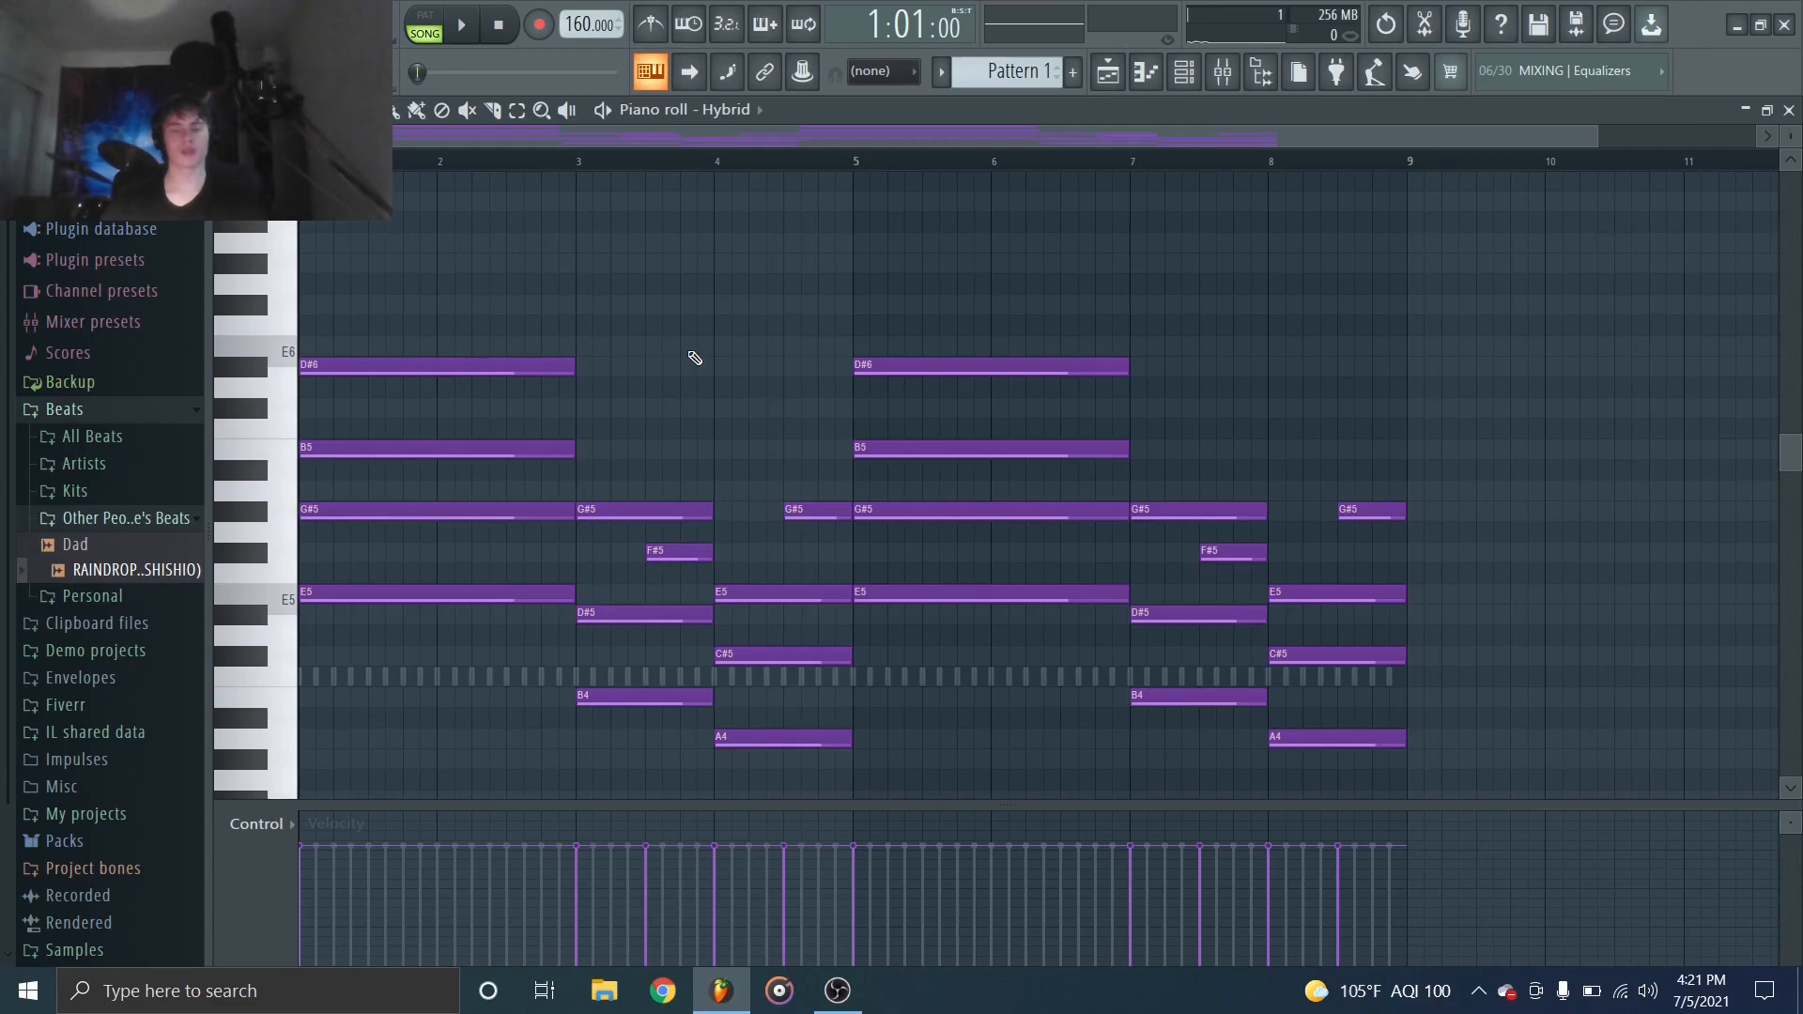
# Try the bar 3 G#5 note of the Hybrid chords one octave lower.
pyautogui.press('space')
pyautogui.scroll(-1, 695, 357)
pyautogui.click(625, 448)
pyautogui.hotkey('ctrl', 'Down')
pyautogui.hotkey('ctrl', 'd')
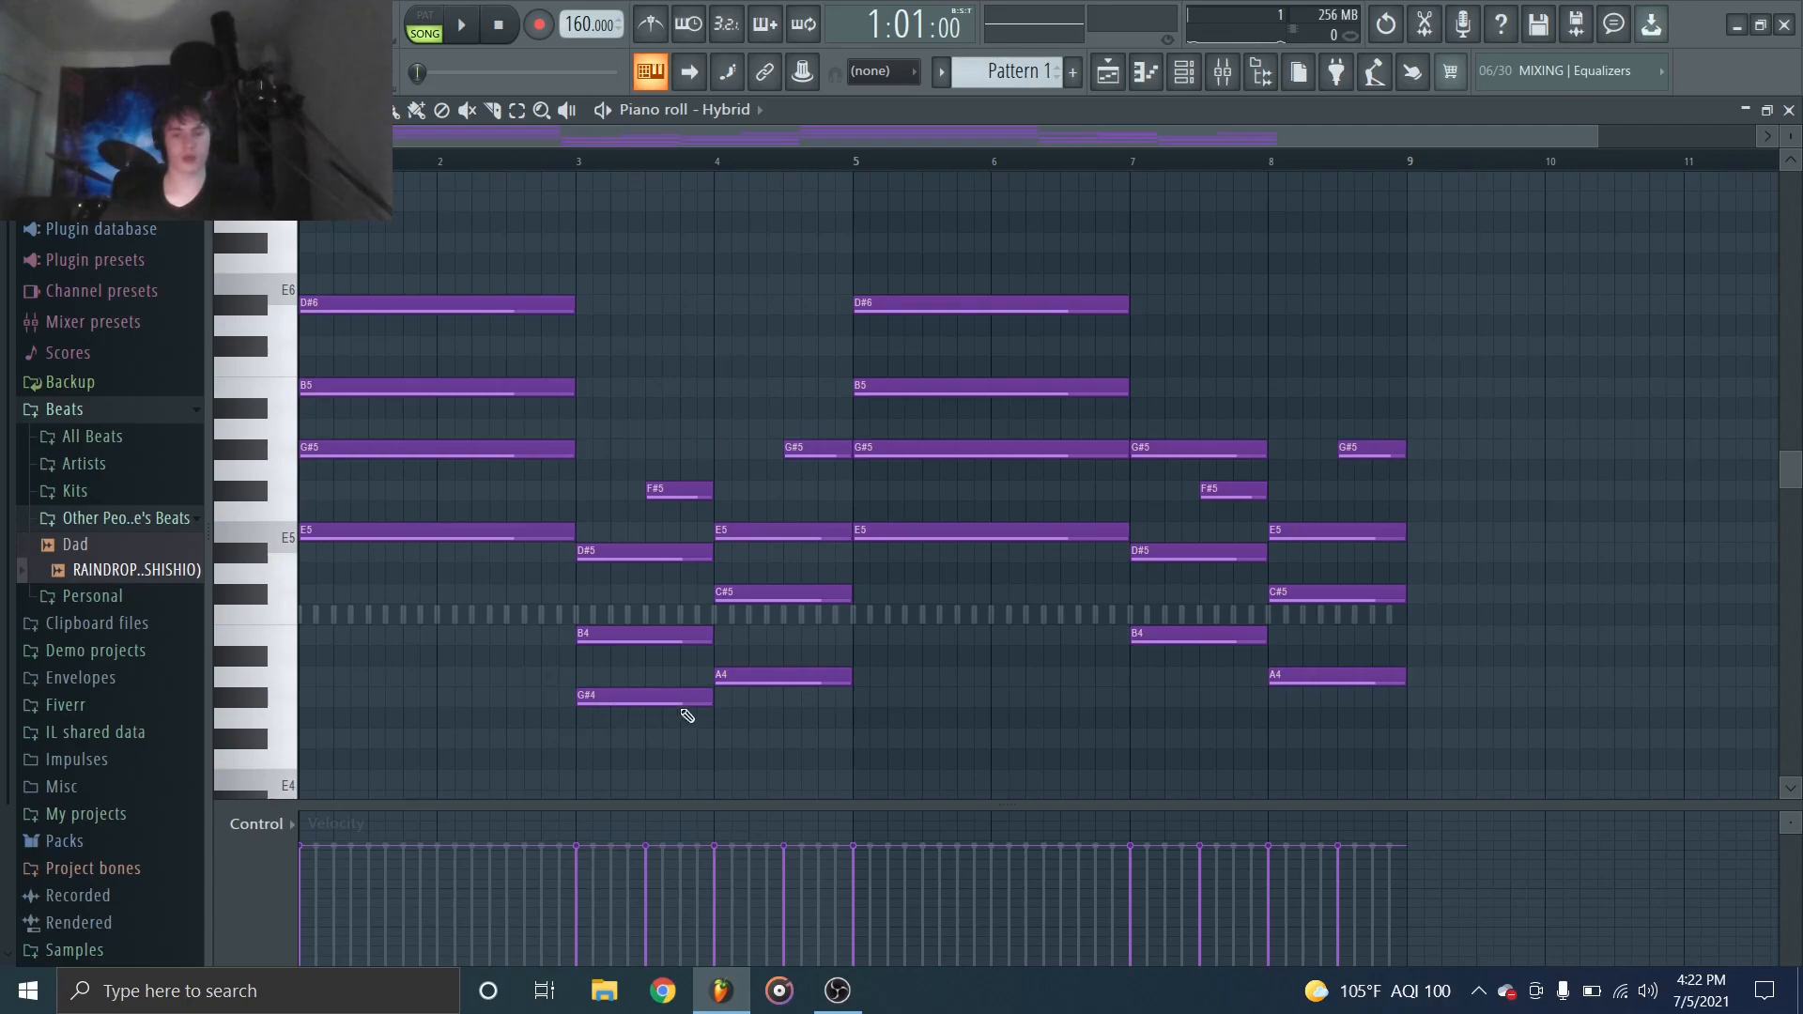
# Move the bar 3 G#4 note back up one octave and clear the selection.
pyautogui.click(608, 695)
pyautogui.hotkey('ctrl', 'Up')
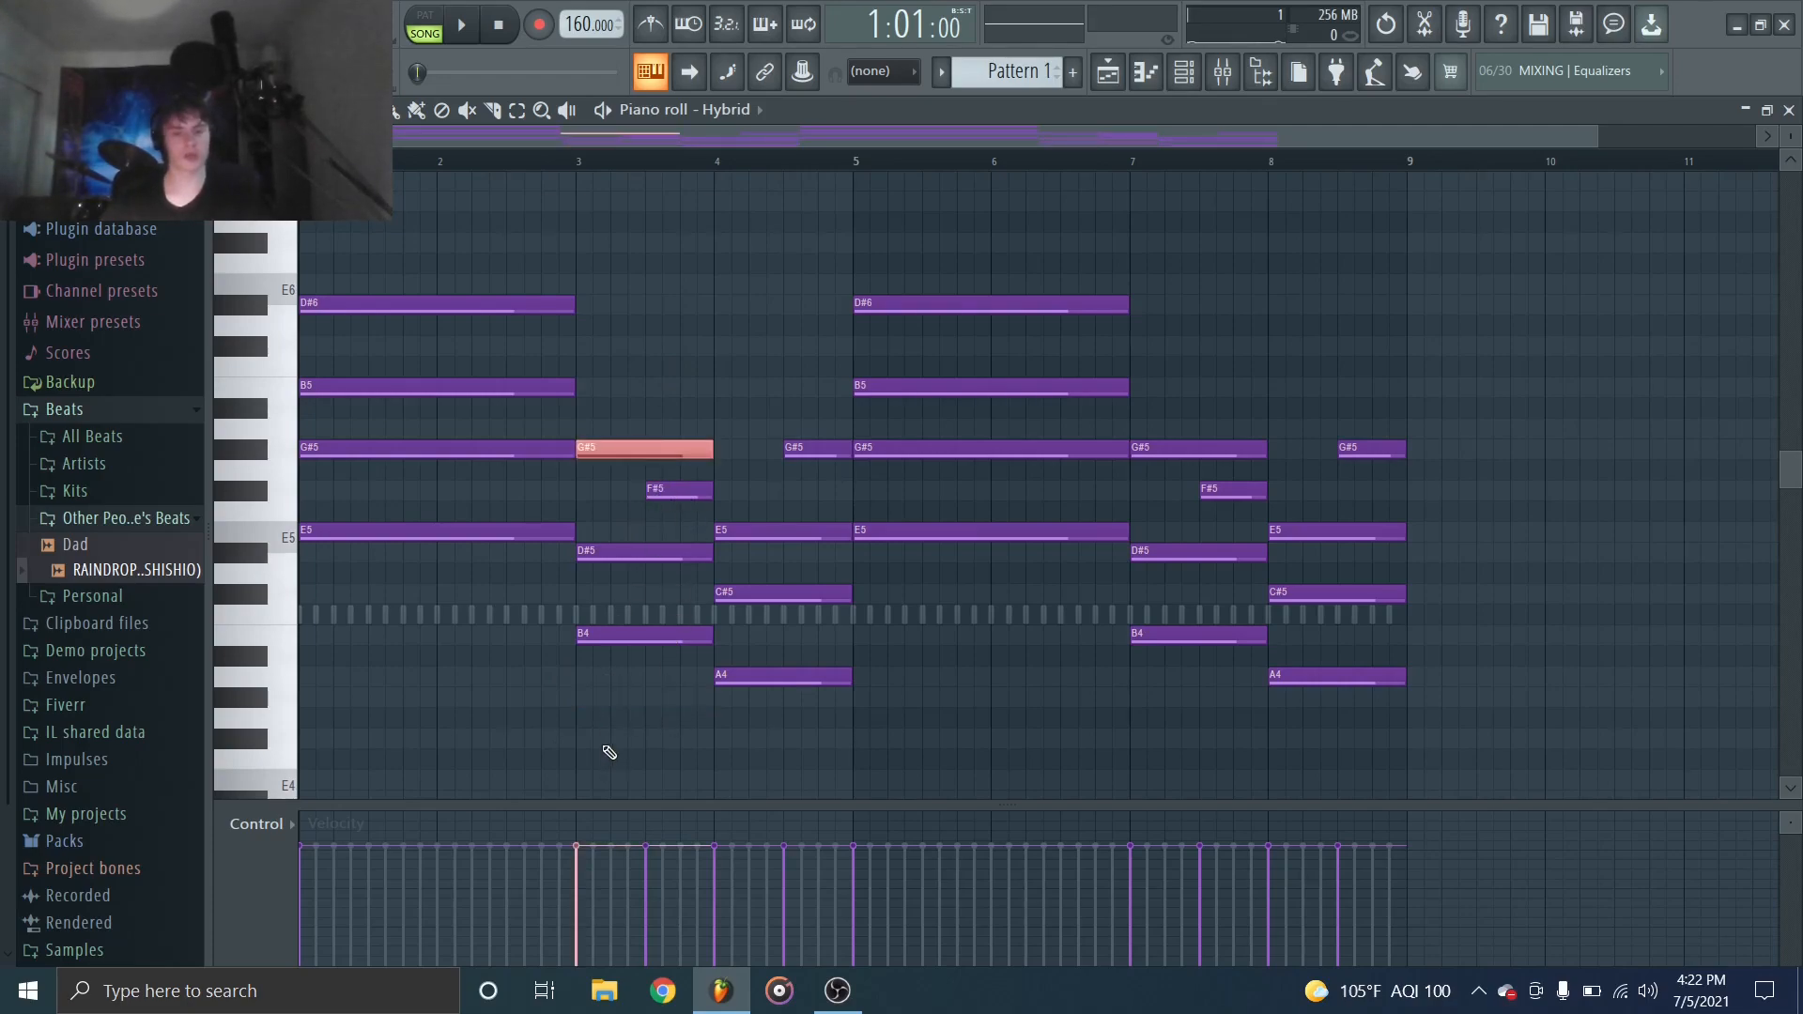
pyautogui.hotkey('ctrl', 'd')
pyautogui.scroll(3, 618, 742)
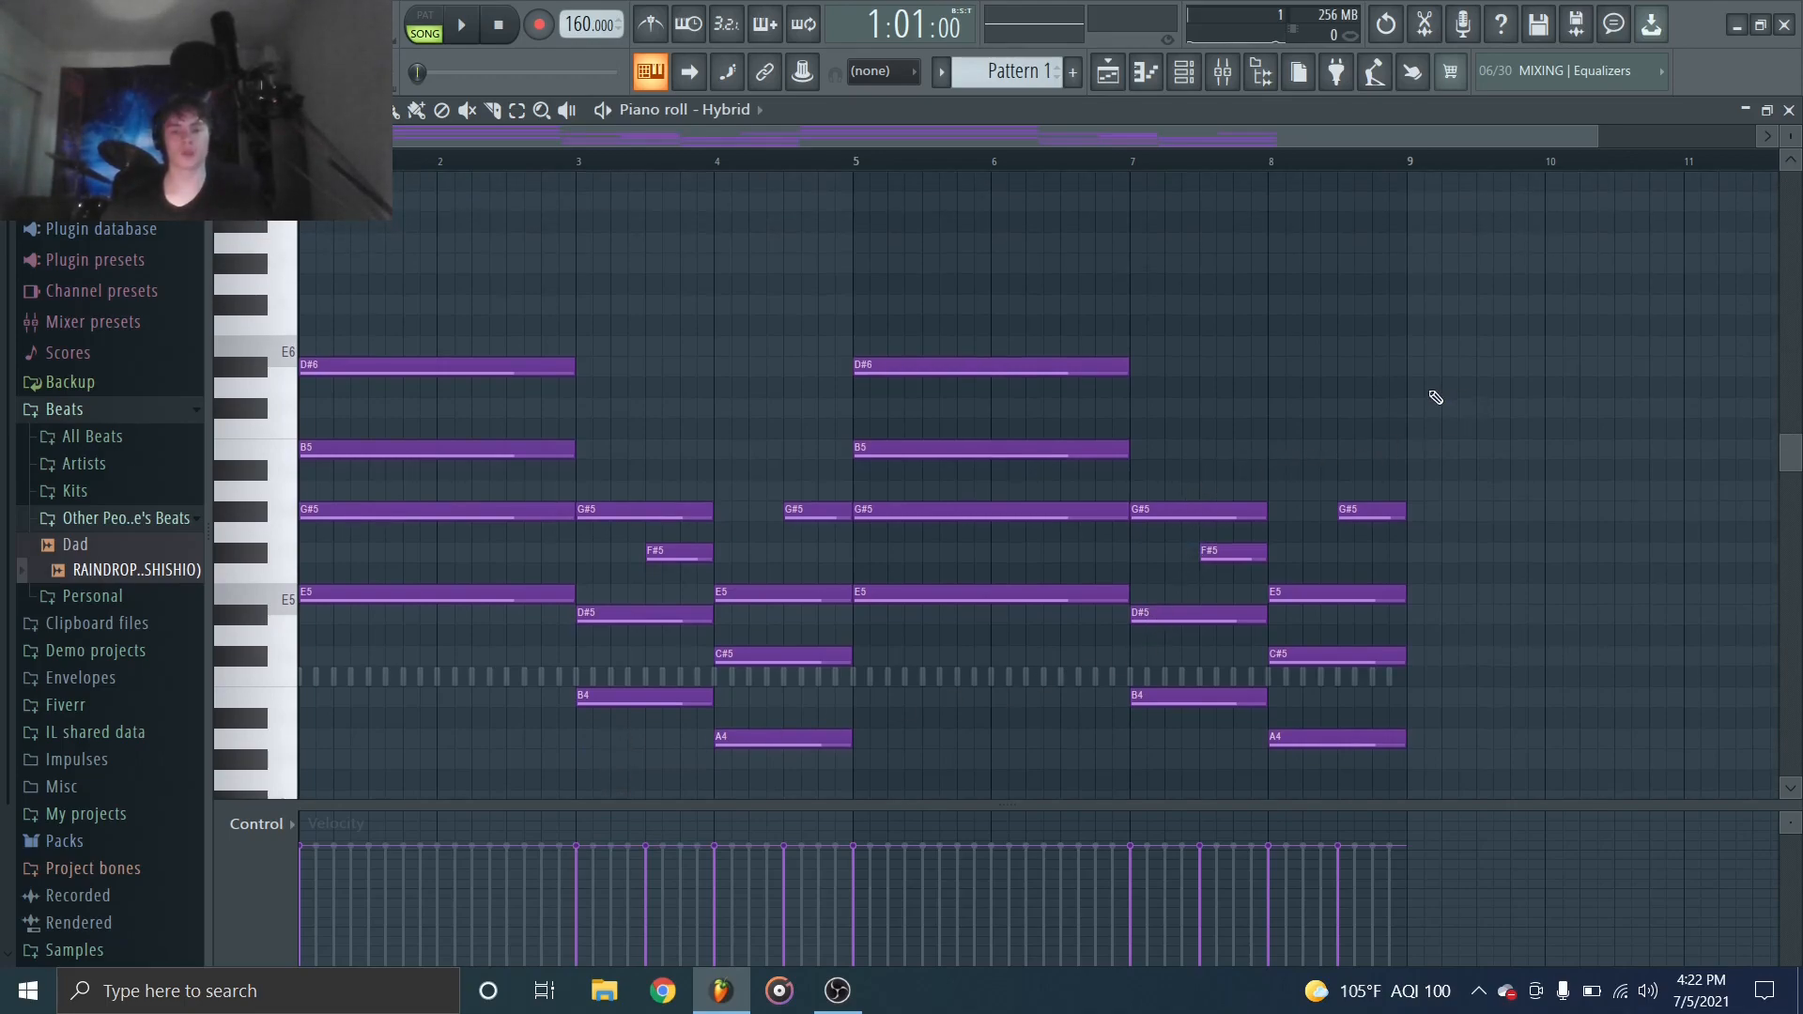
# Add REQ 6 Stereo to Hybrid's mixer track with band 6 rolling off the highs at 8787 Hz, and play the chords.
pyautogui.press('F6')
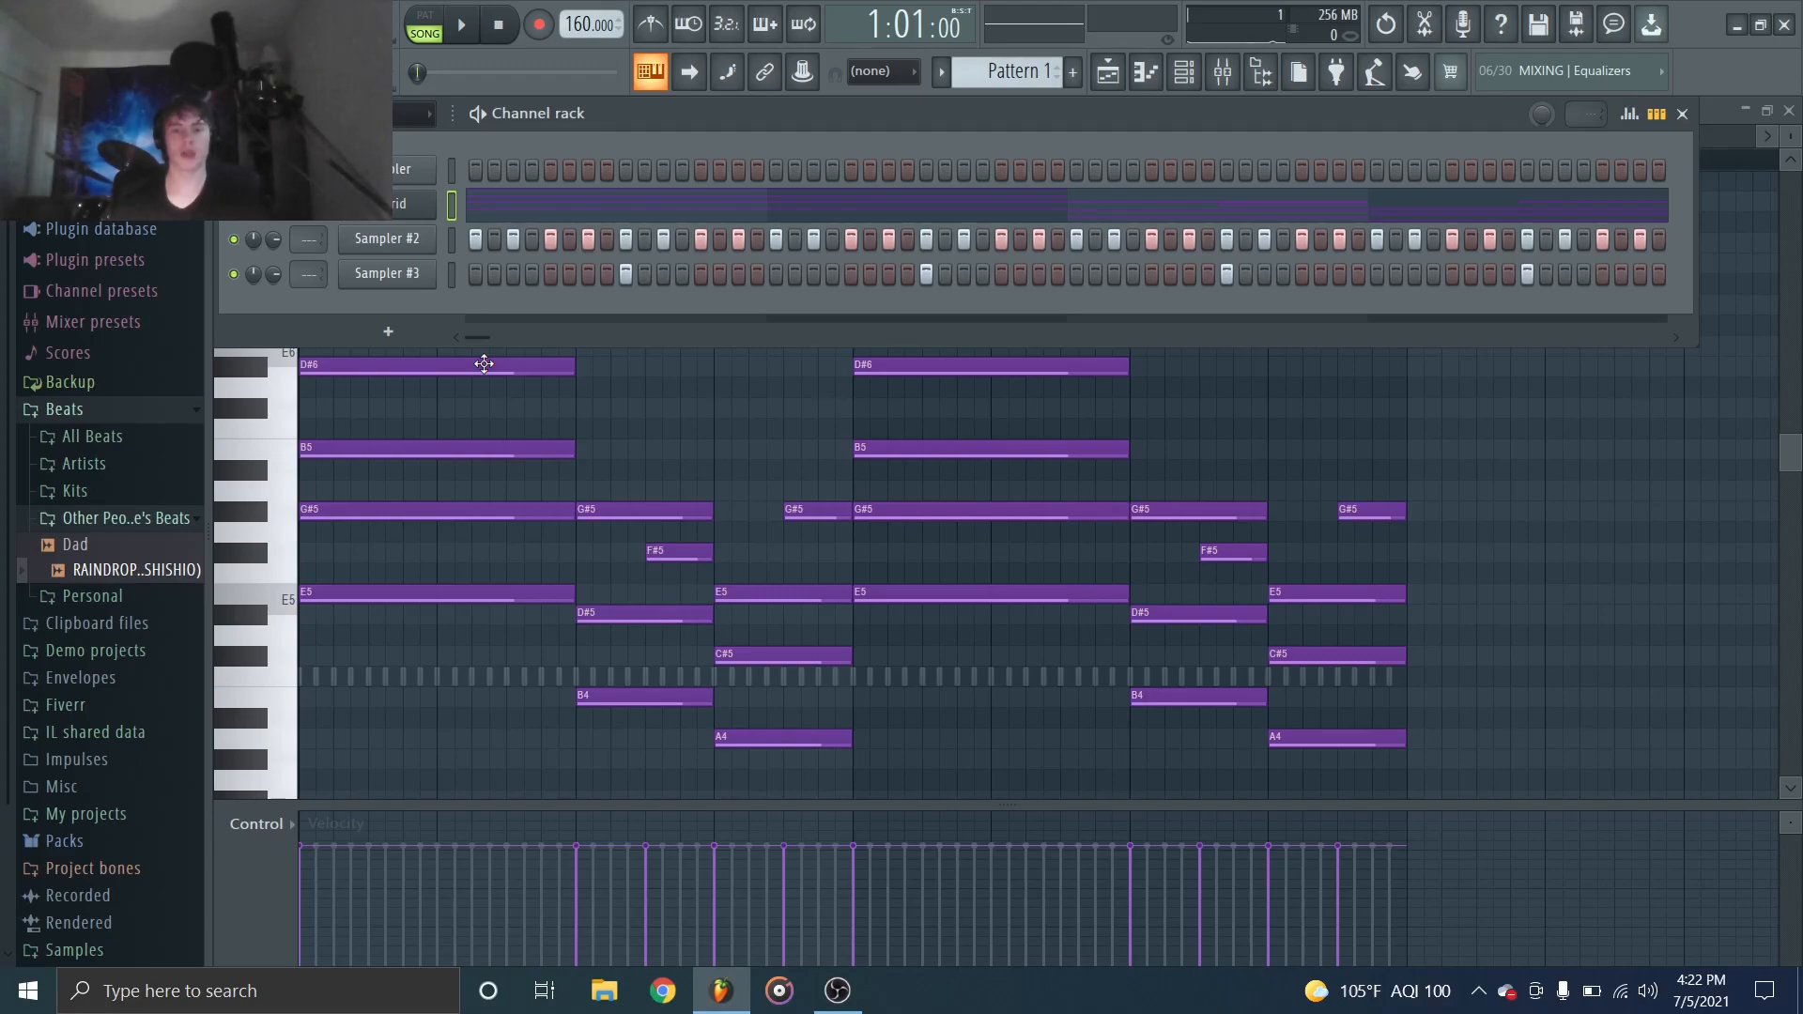
pyautogui.press('F9')
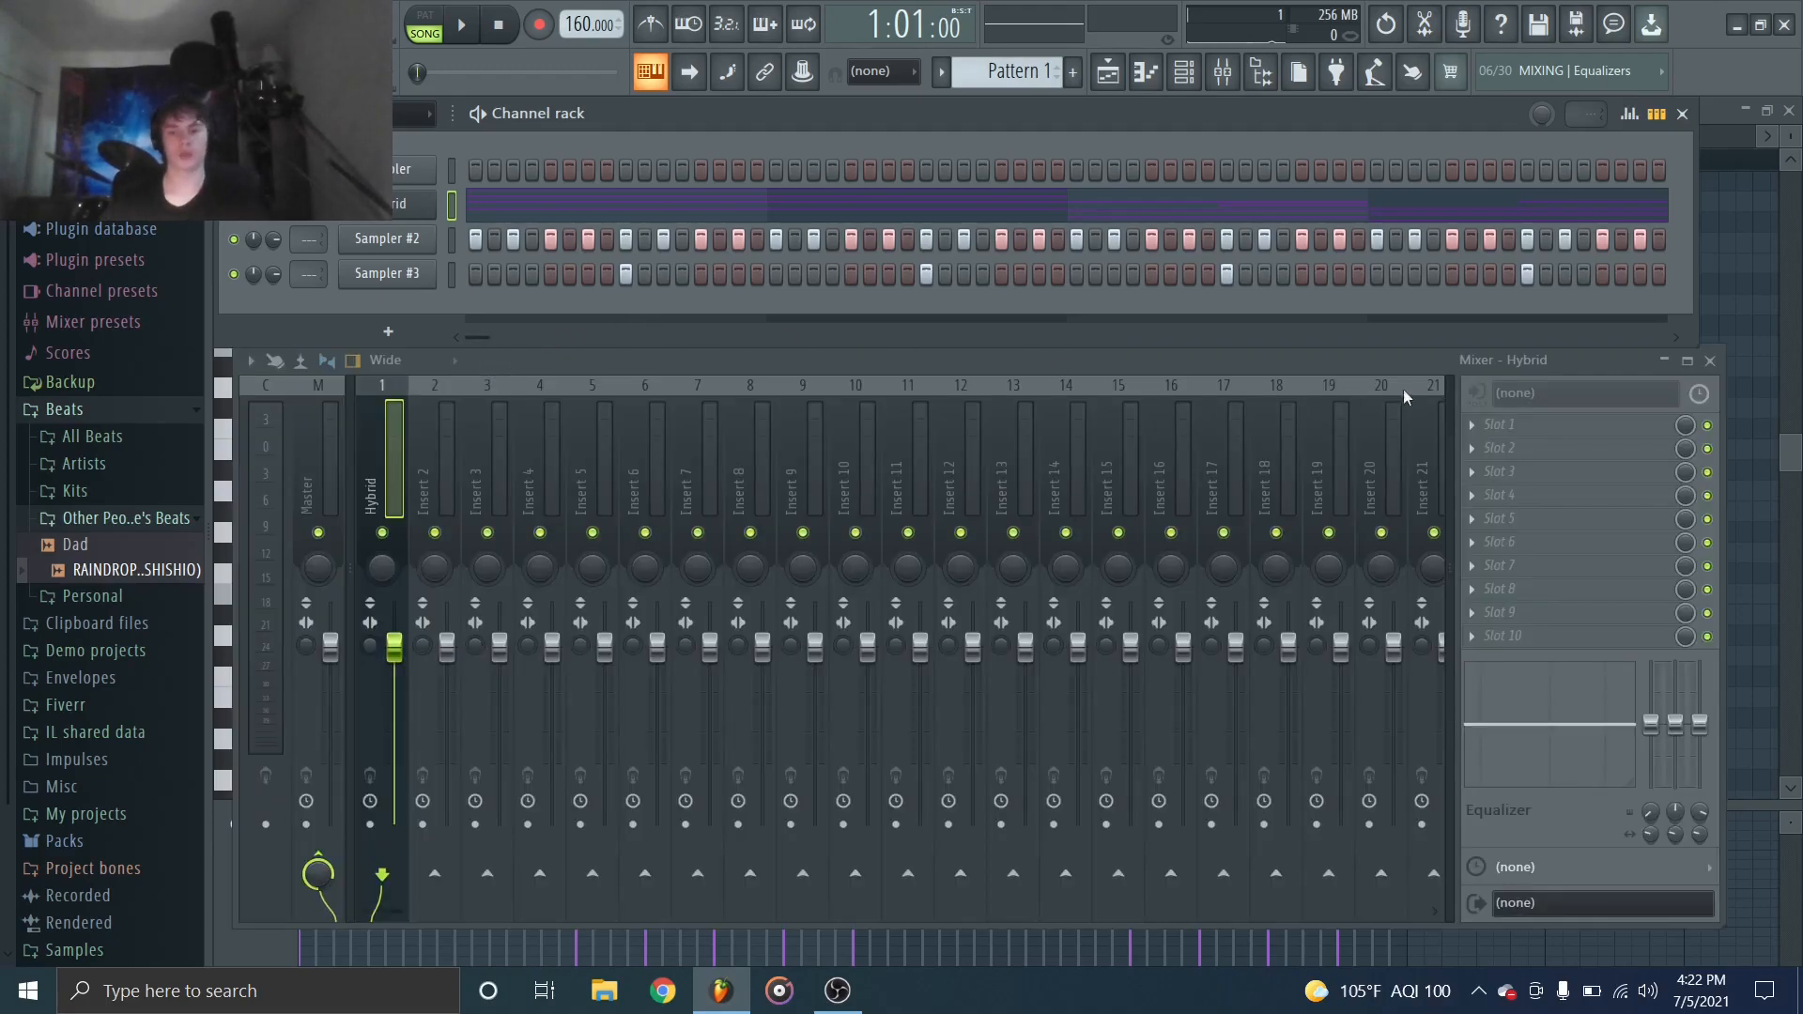
pyautogui.click(1497, 429)
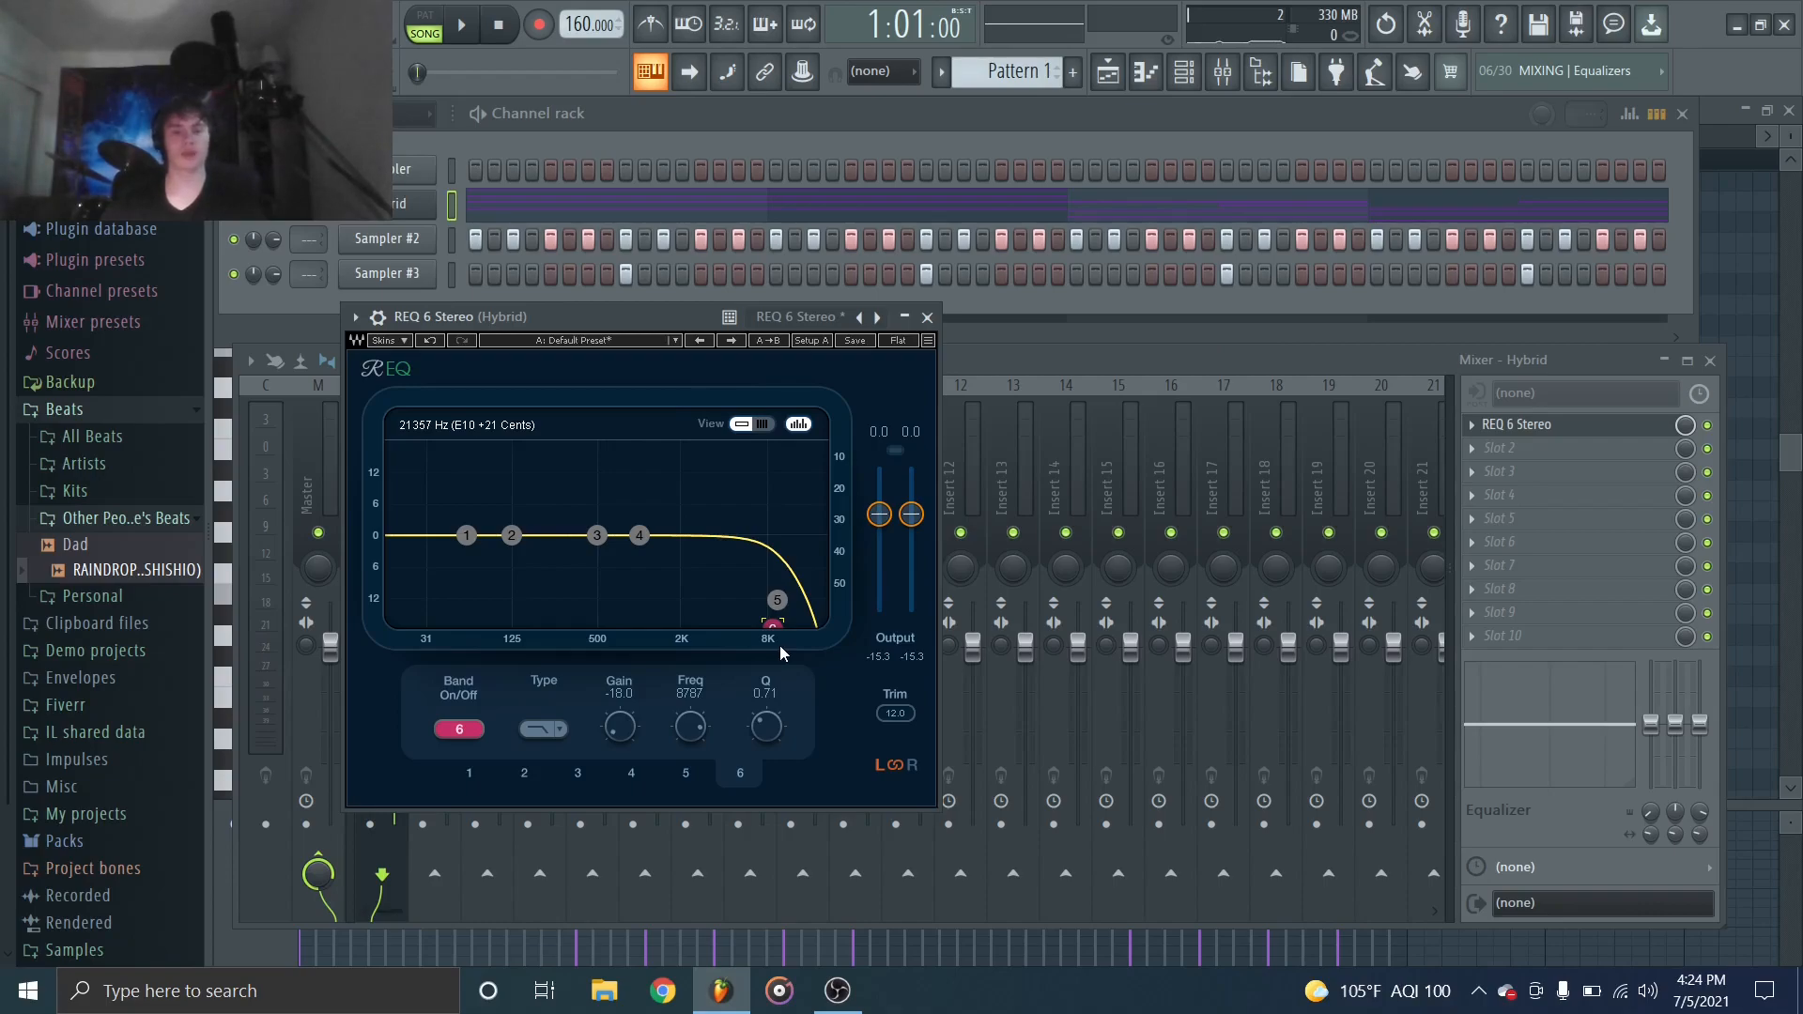
pyautogui.press('space')
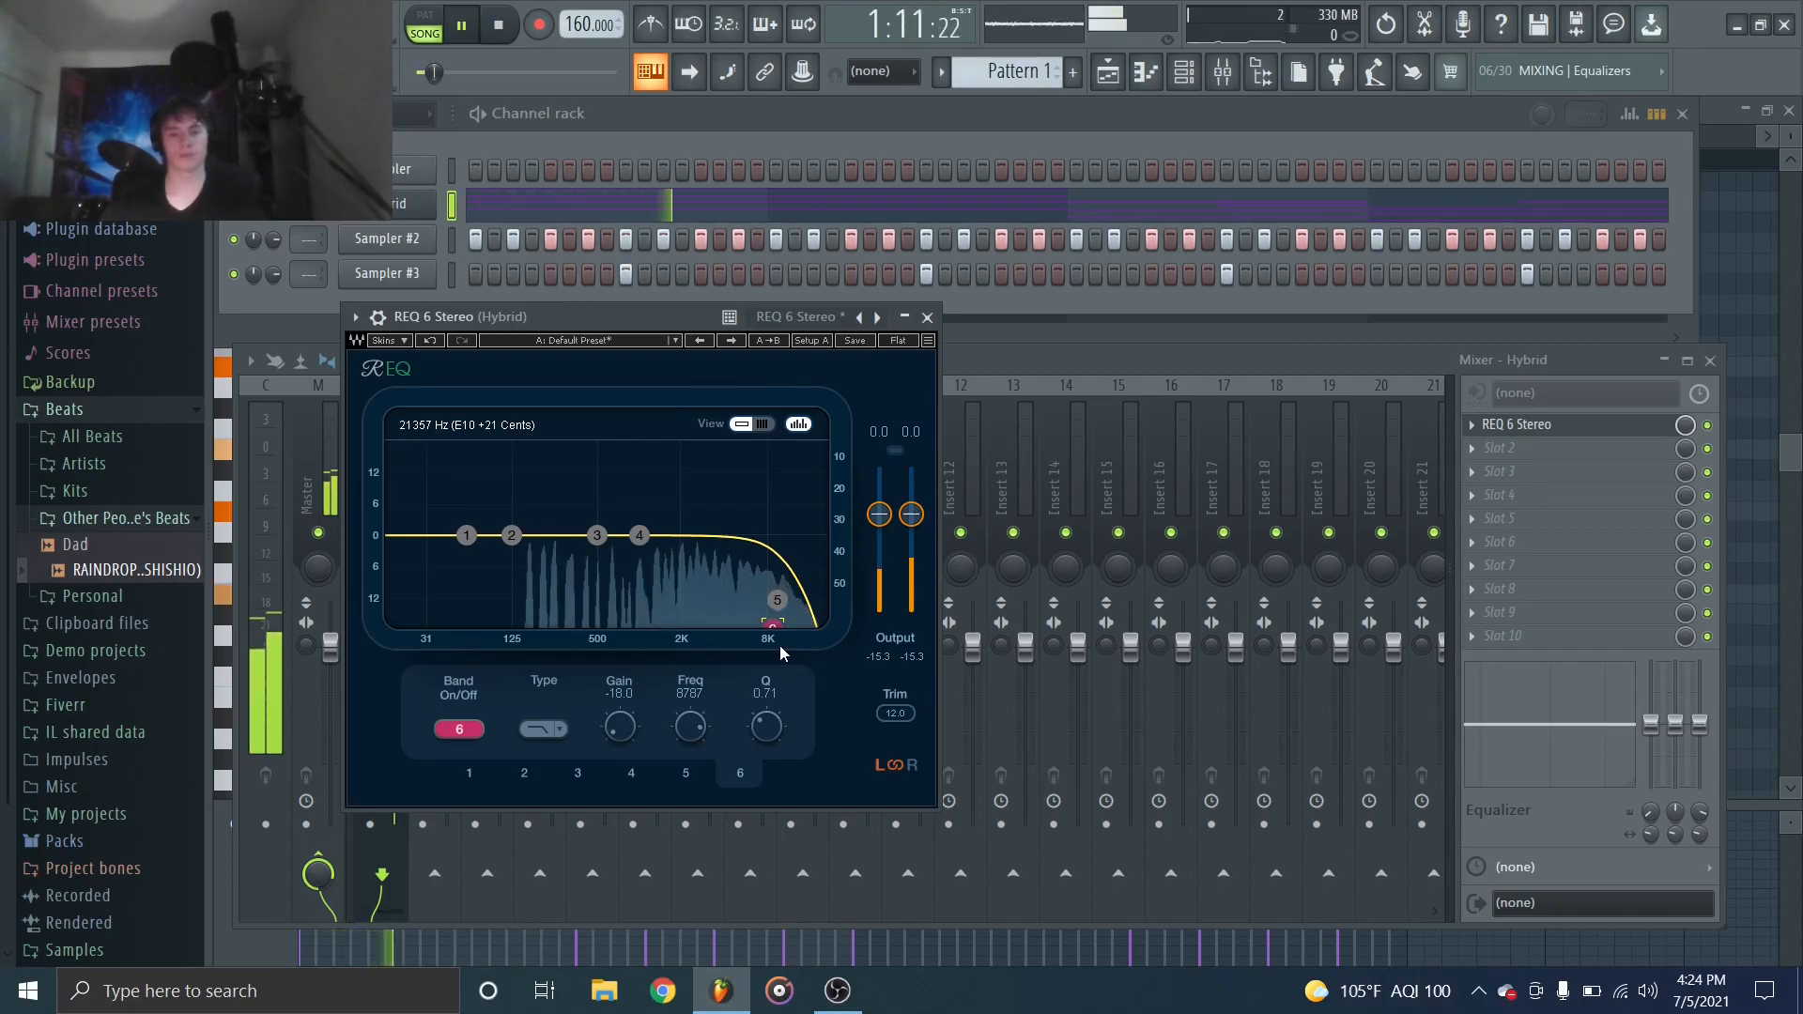
pyautogui.press('space')
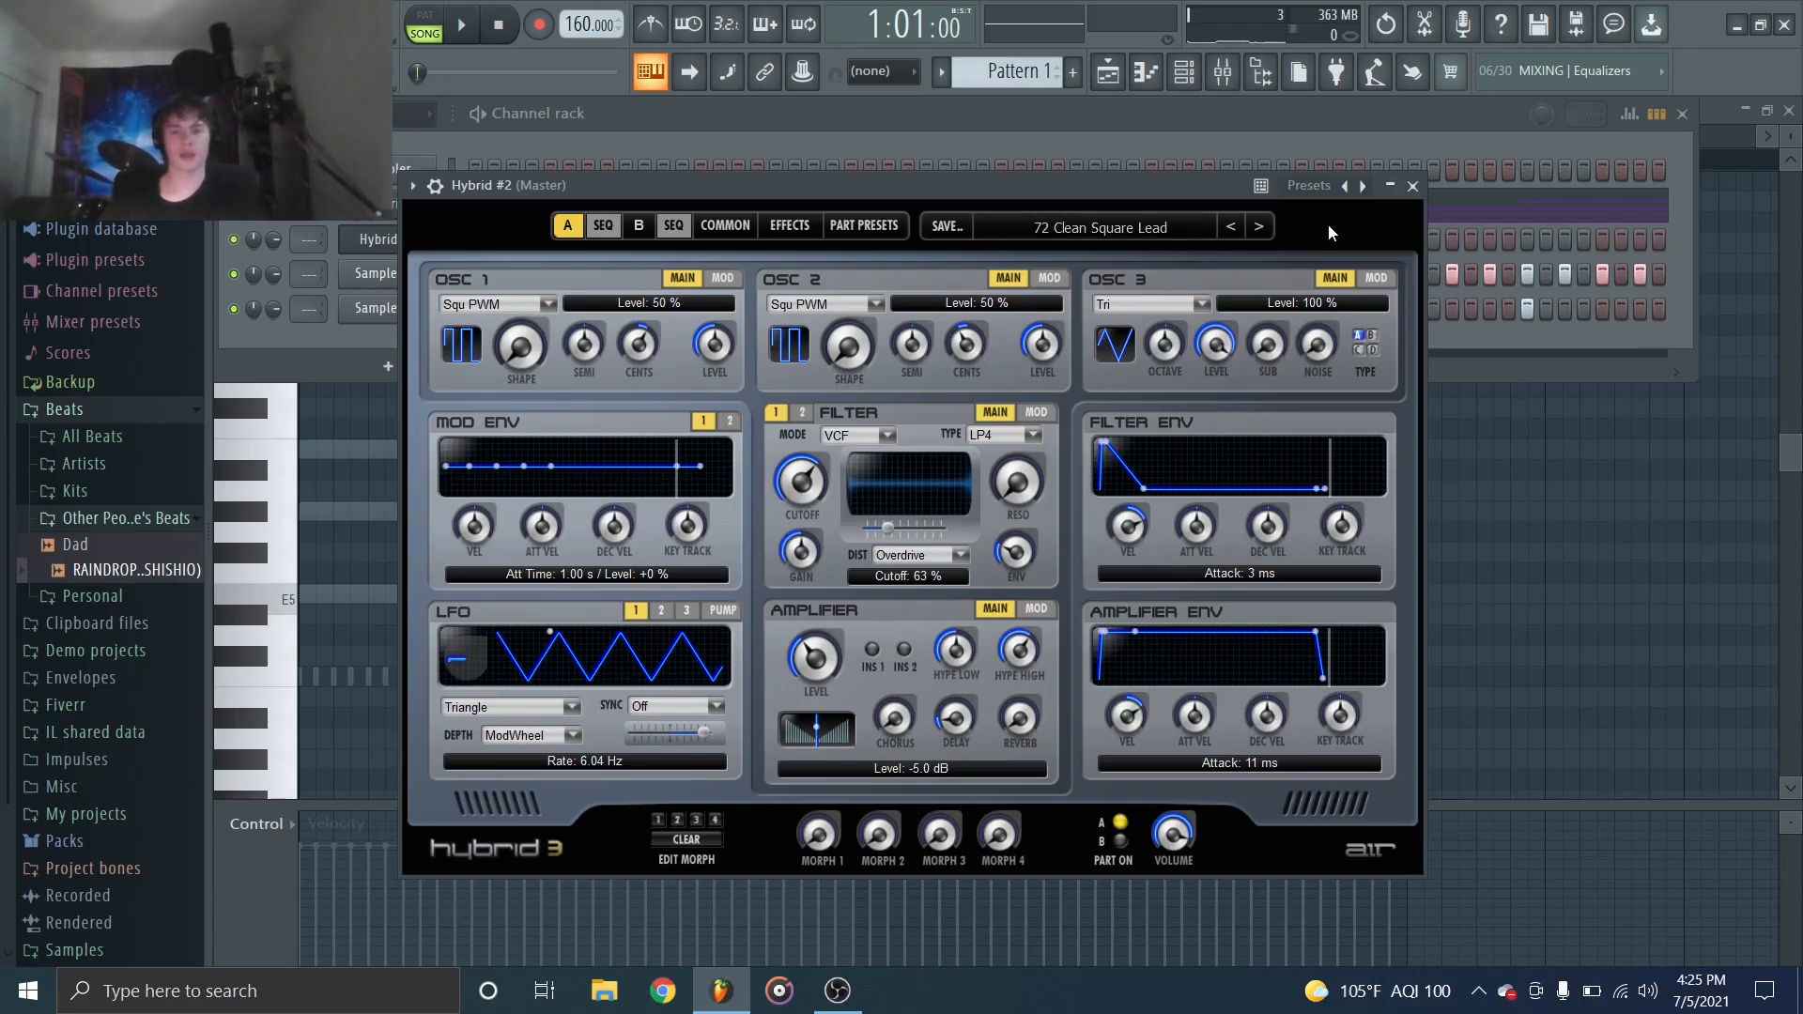
# Audition the 72 Clean Square Lead preset on Hybrid #2, including the E6 key in its piano roll.
pyautogui.press('h')
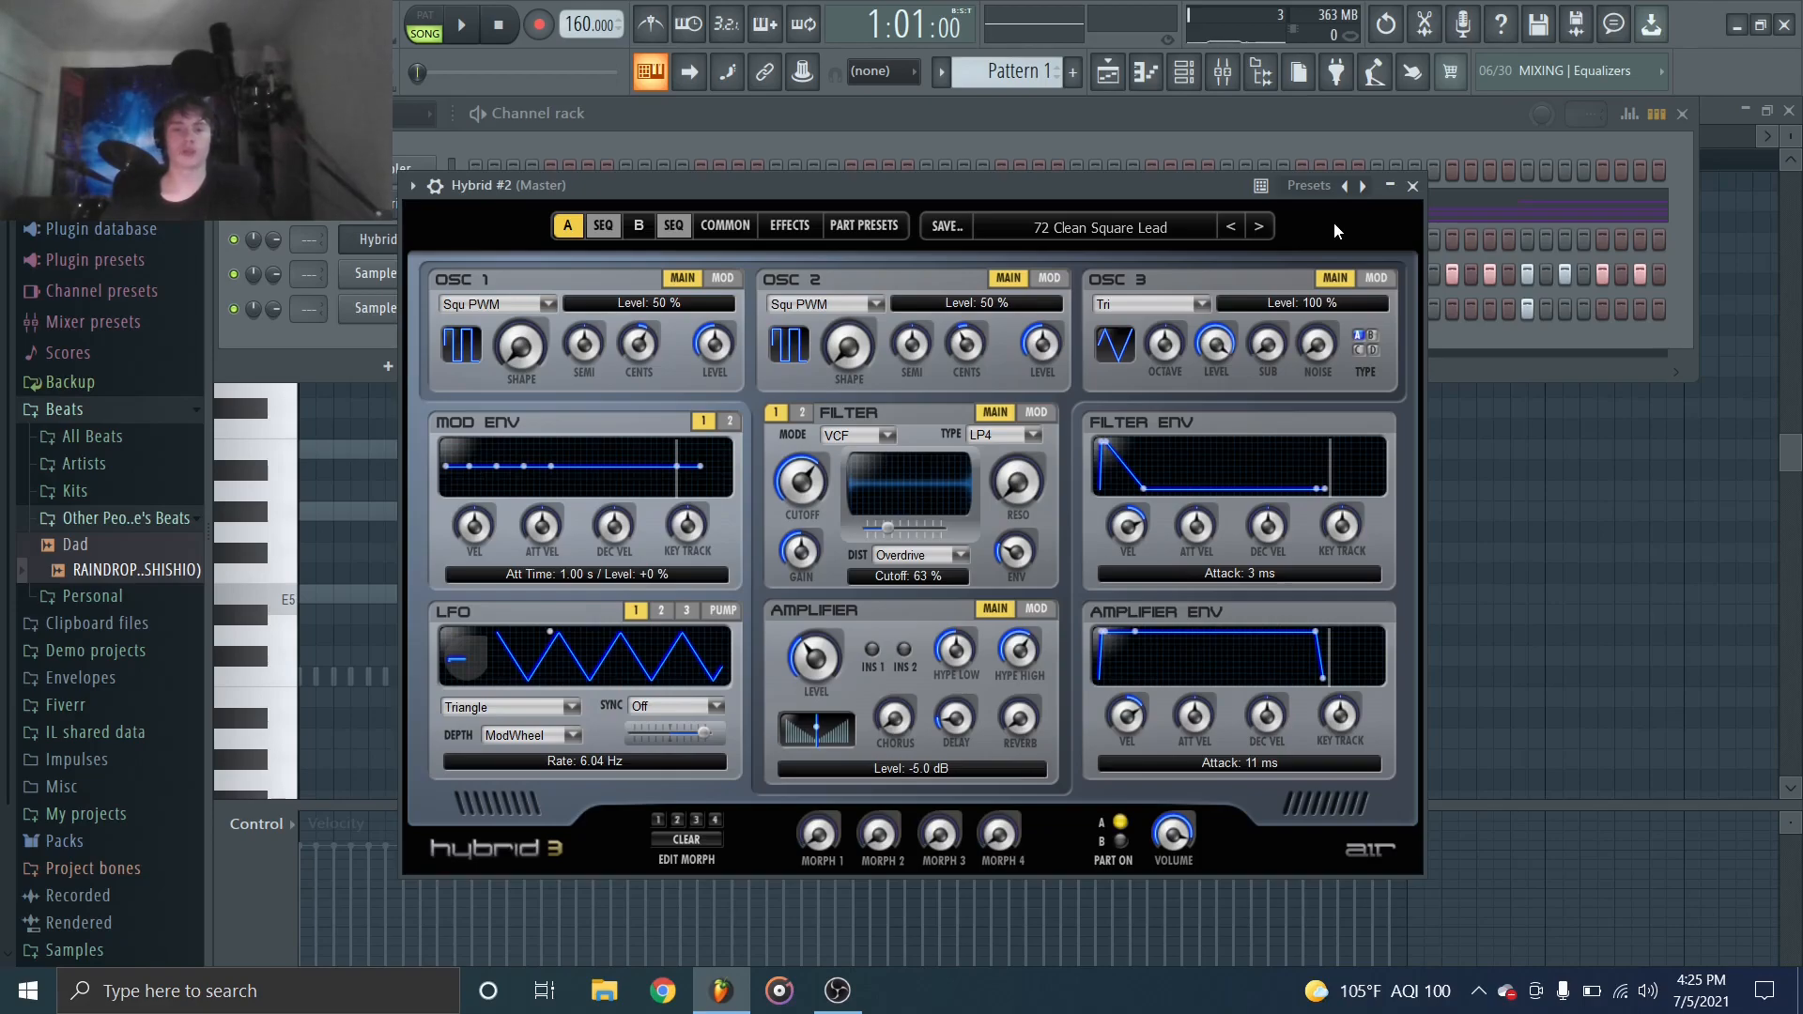
pyautogui.click(1412, 186)
pyautogui.click(897, 479)
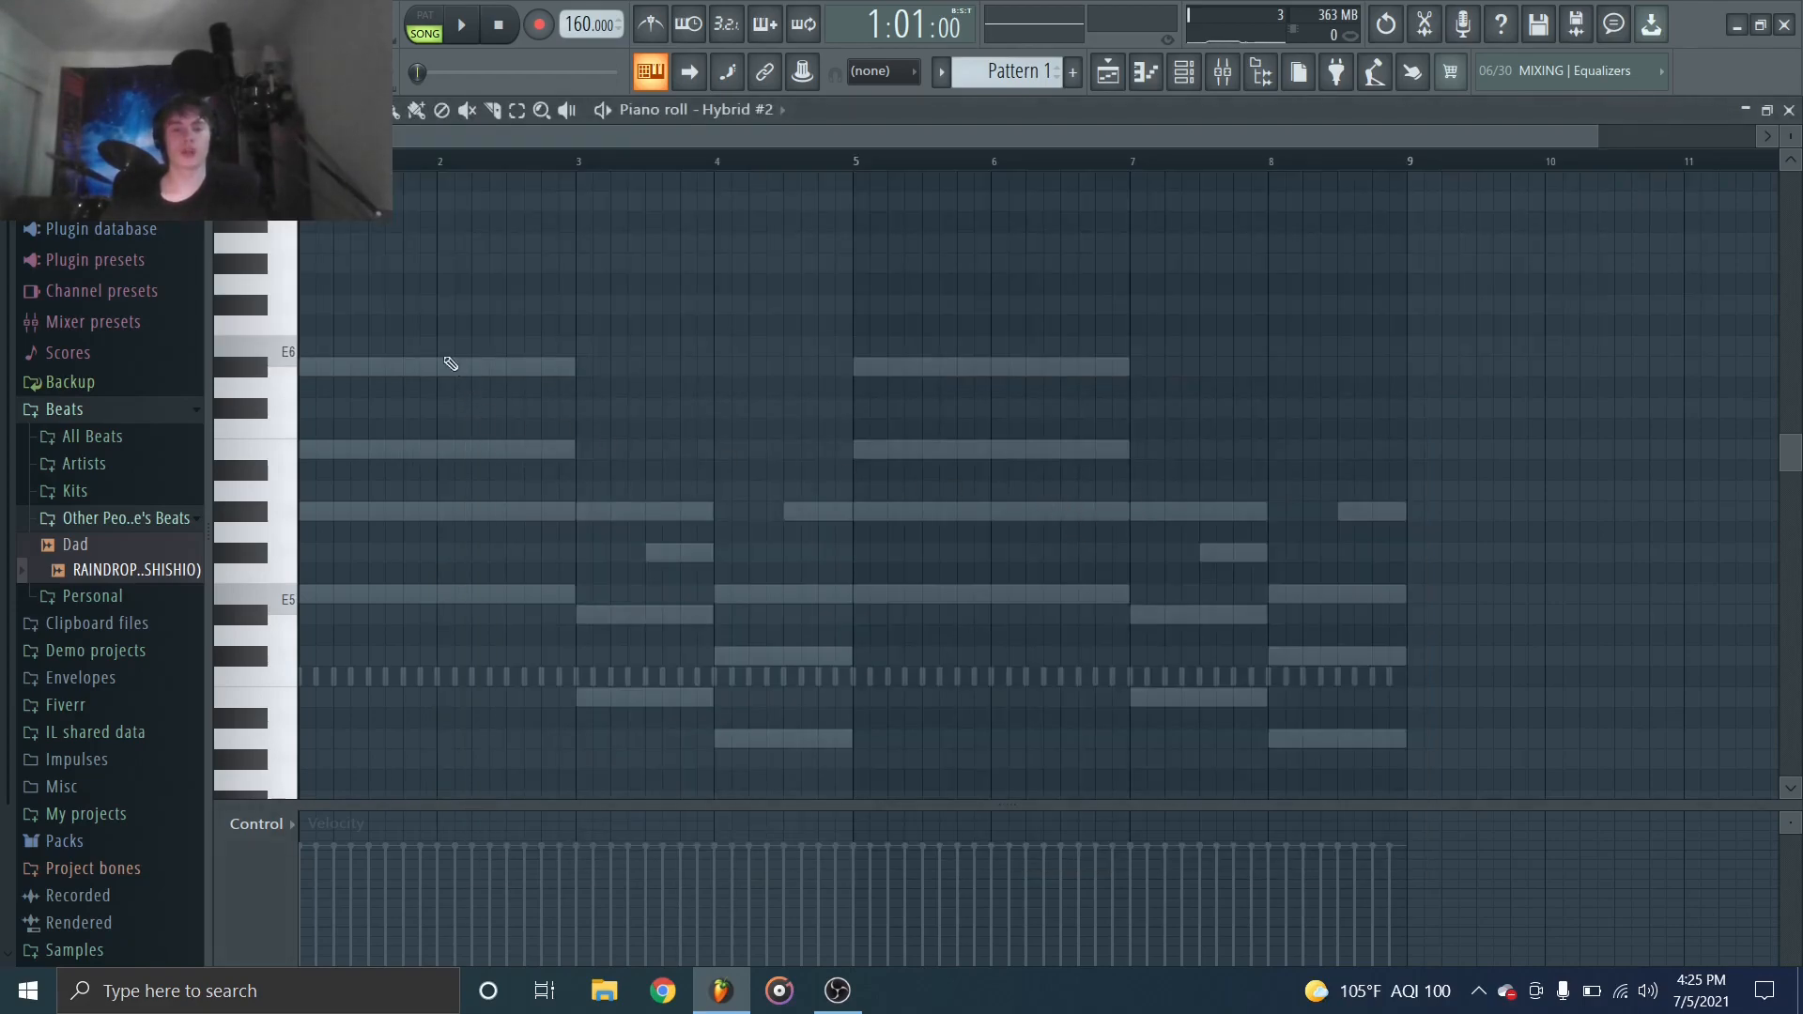
pyautogui.click(292, 352)
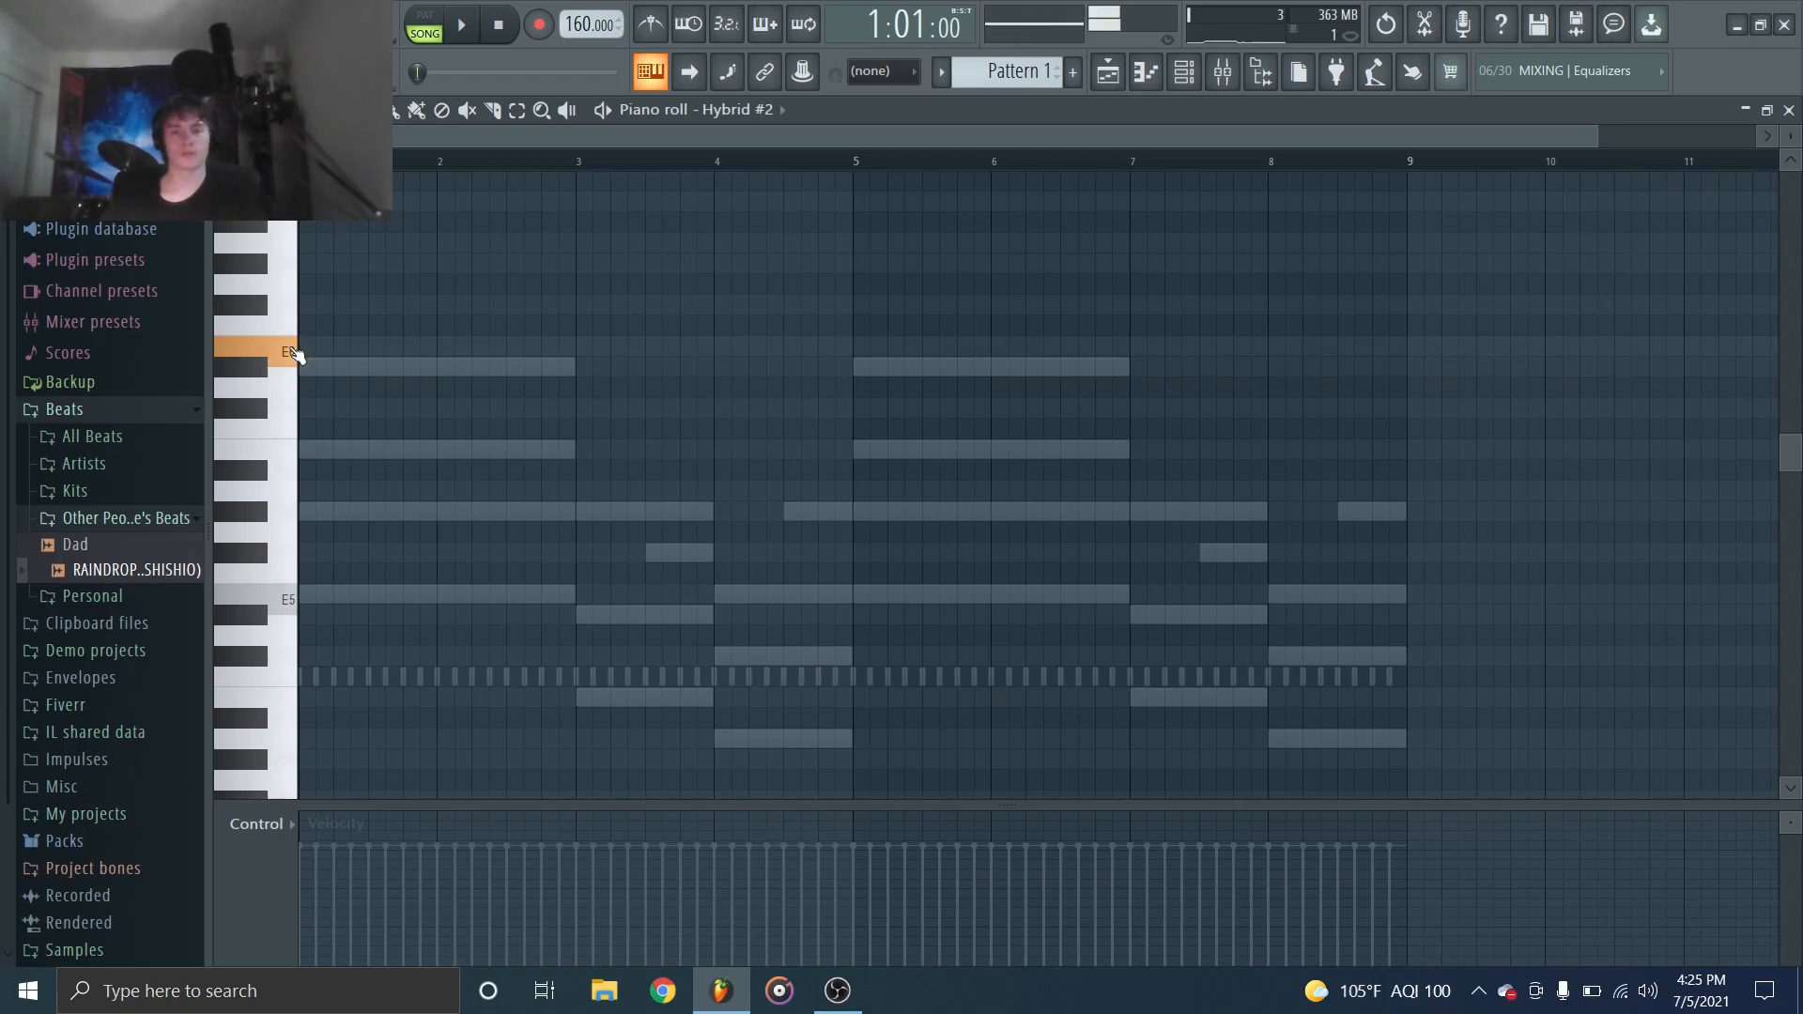
# Set the amplifier envelope attack of Hybrid #2 to 68 ms and test the sound.
pyautogui.click(1183, 72)
pyautogui.click(387, 239)
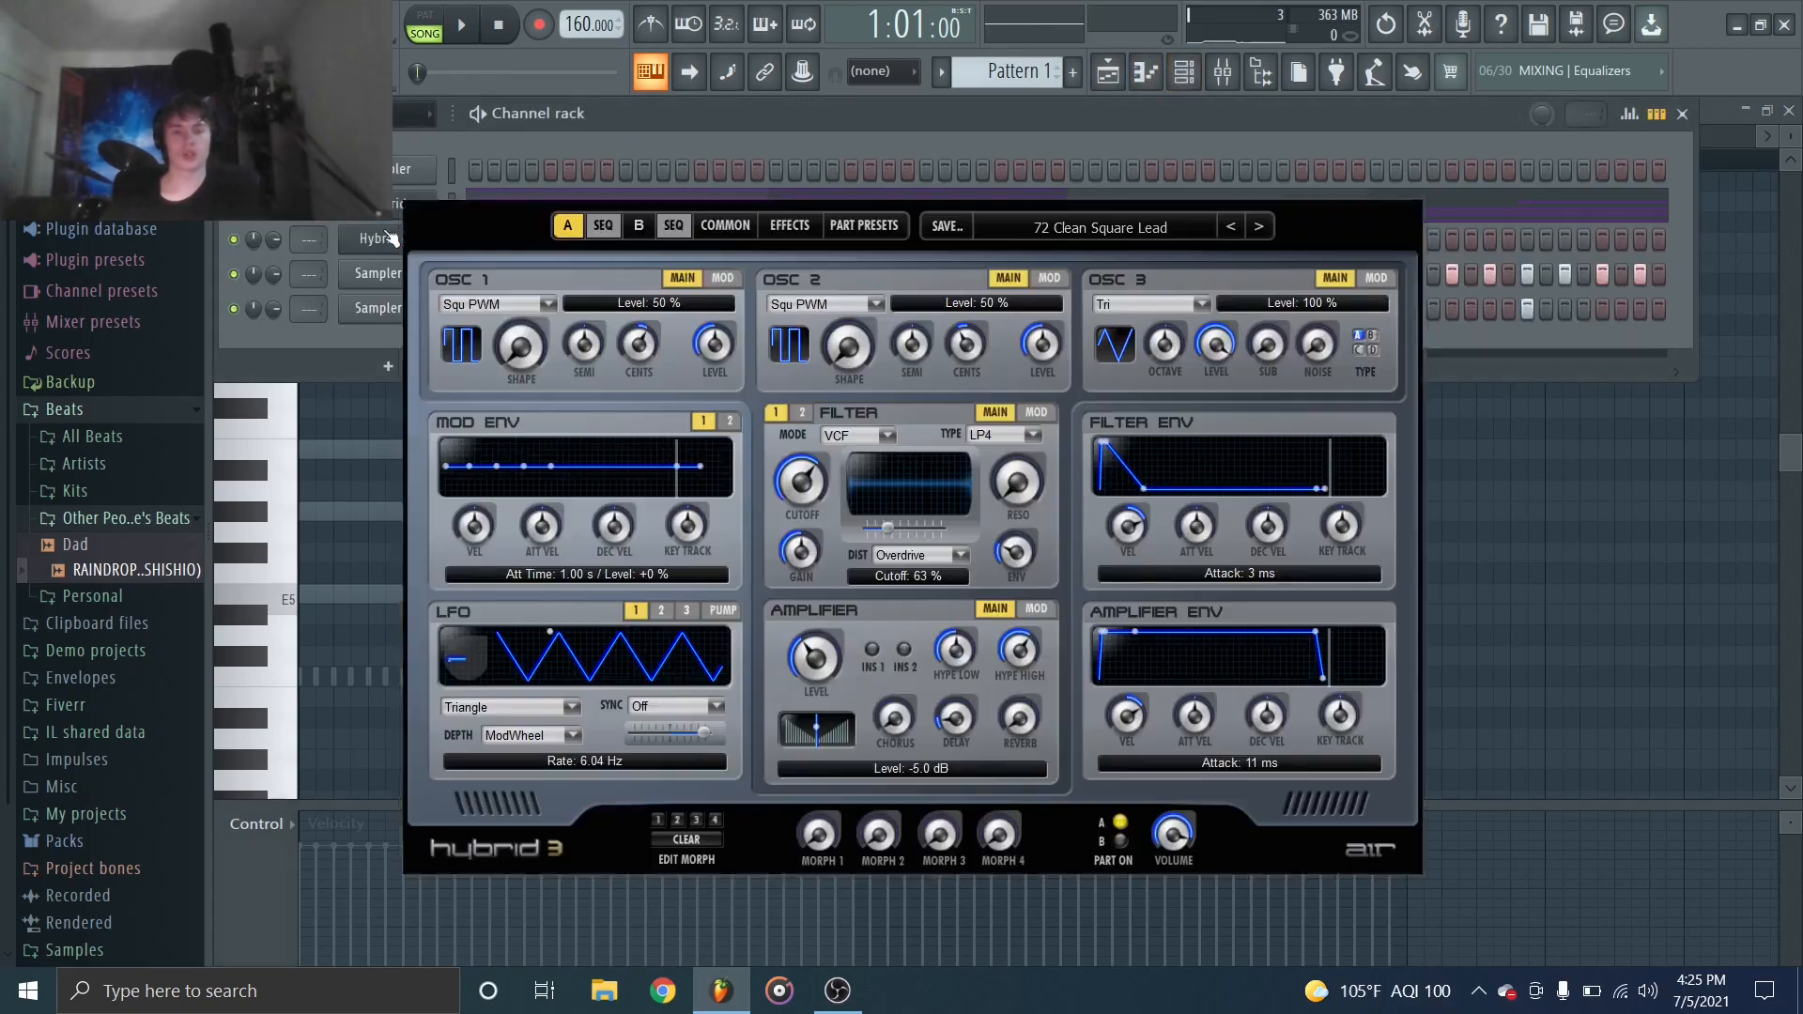
pyautogui.moveTo(1102, 639); pyautogui.dragTo(1105, 637)
pyautogui.press('h')
pyautogui.press('h')
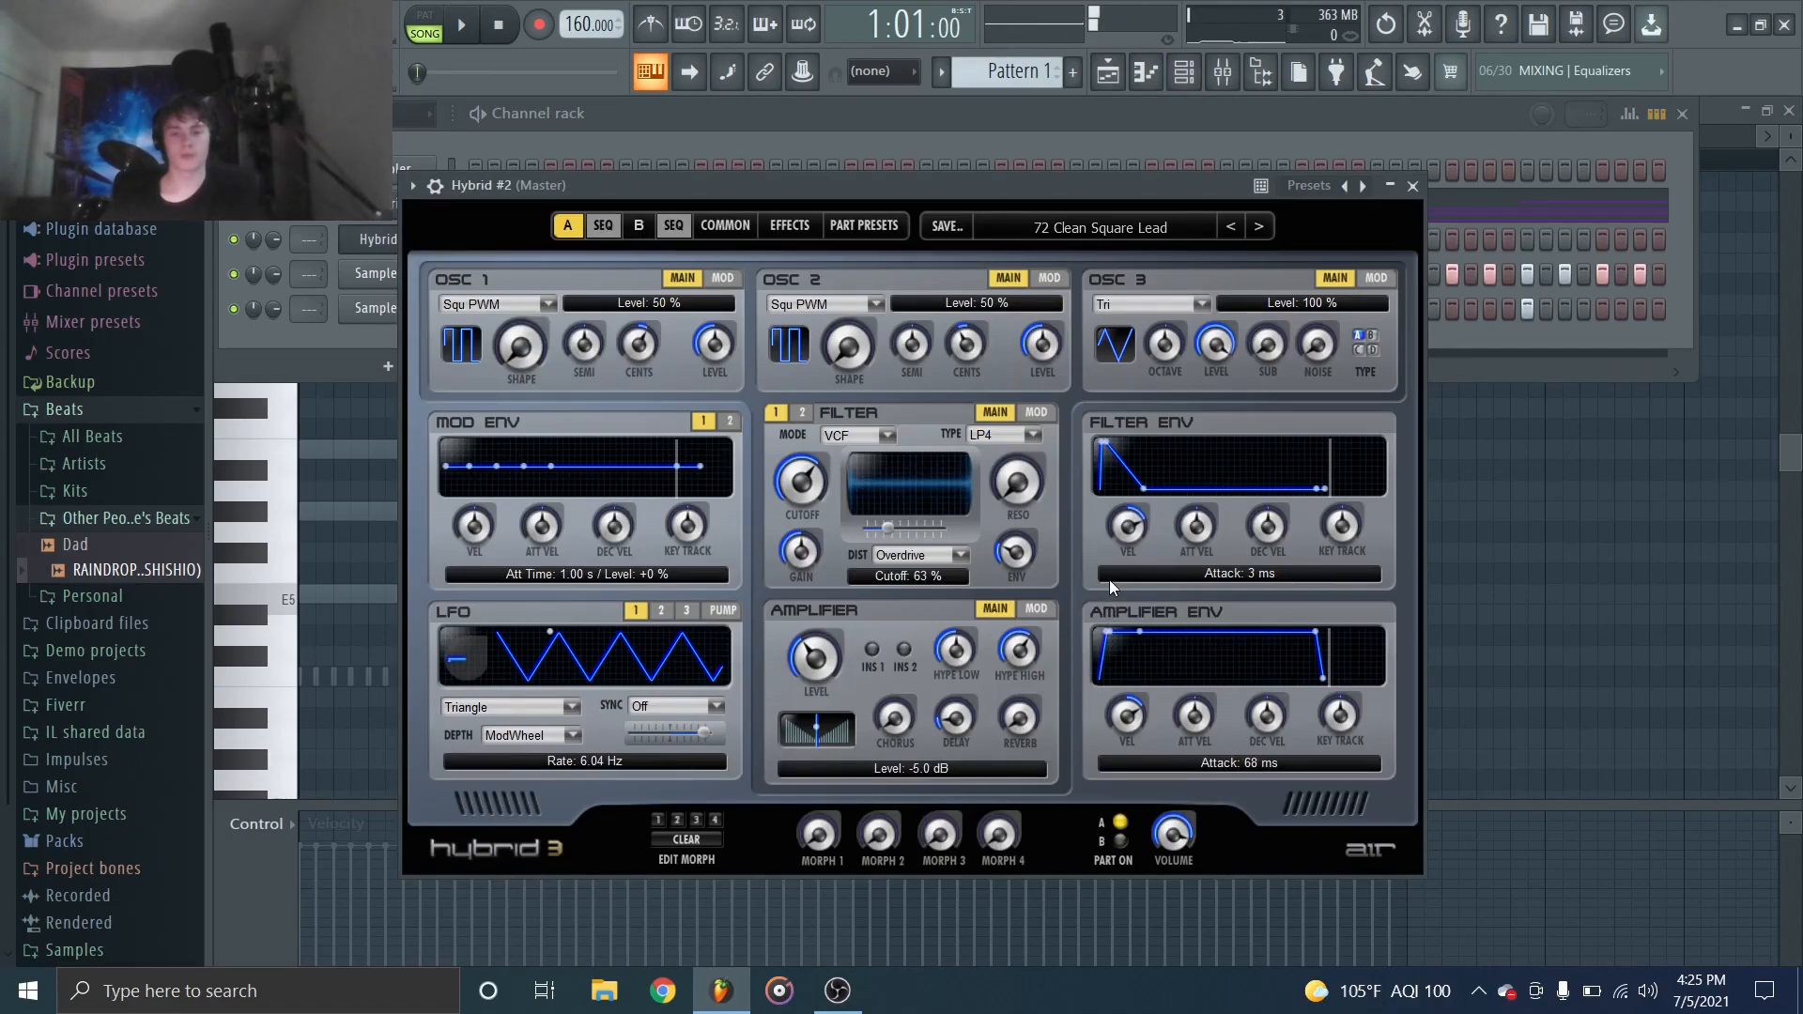
pyautogui.click(1414, 186)
# Draw a single C5 note in the Hybrid #2 piano roll and stretch it over all eight bars.
pyautogui.click(958, 588)
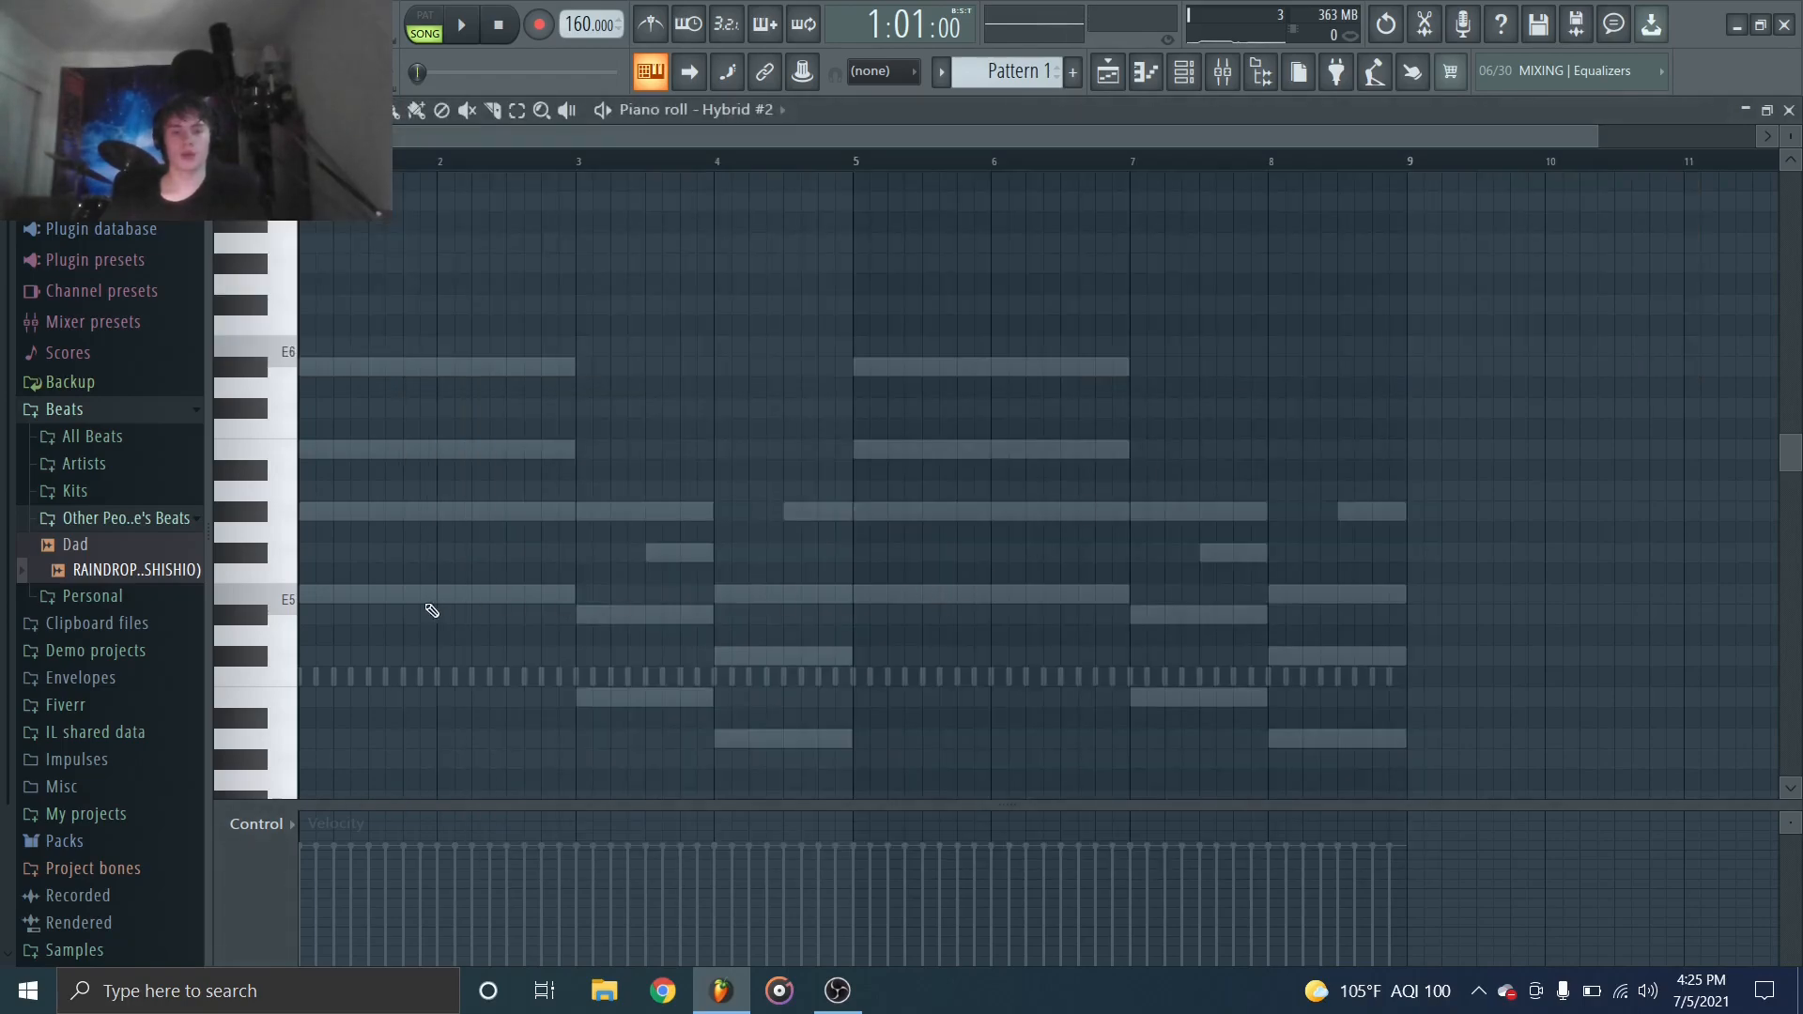
pyautogui.scroll(-1, 404, 610)
pyautogui.click(373, 623)
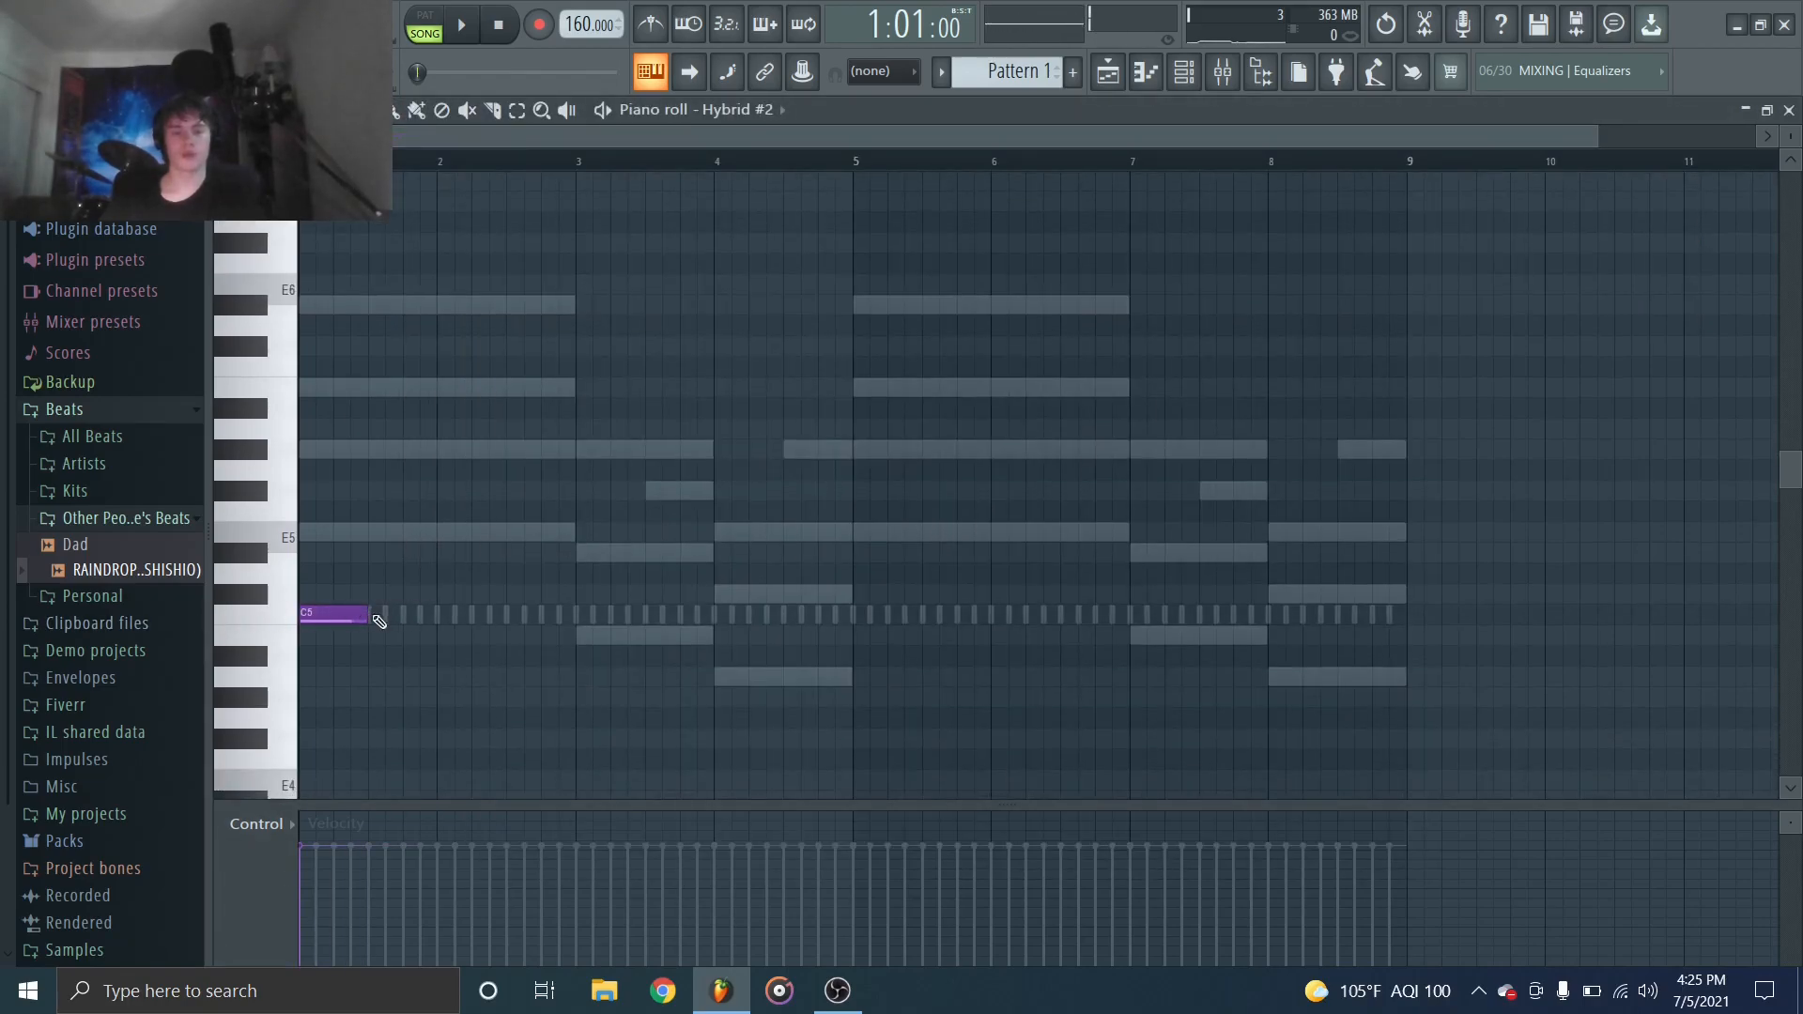
pyautogui.moveTo(373, 620); pyautogui.dragTo(1404, 656)
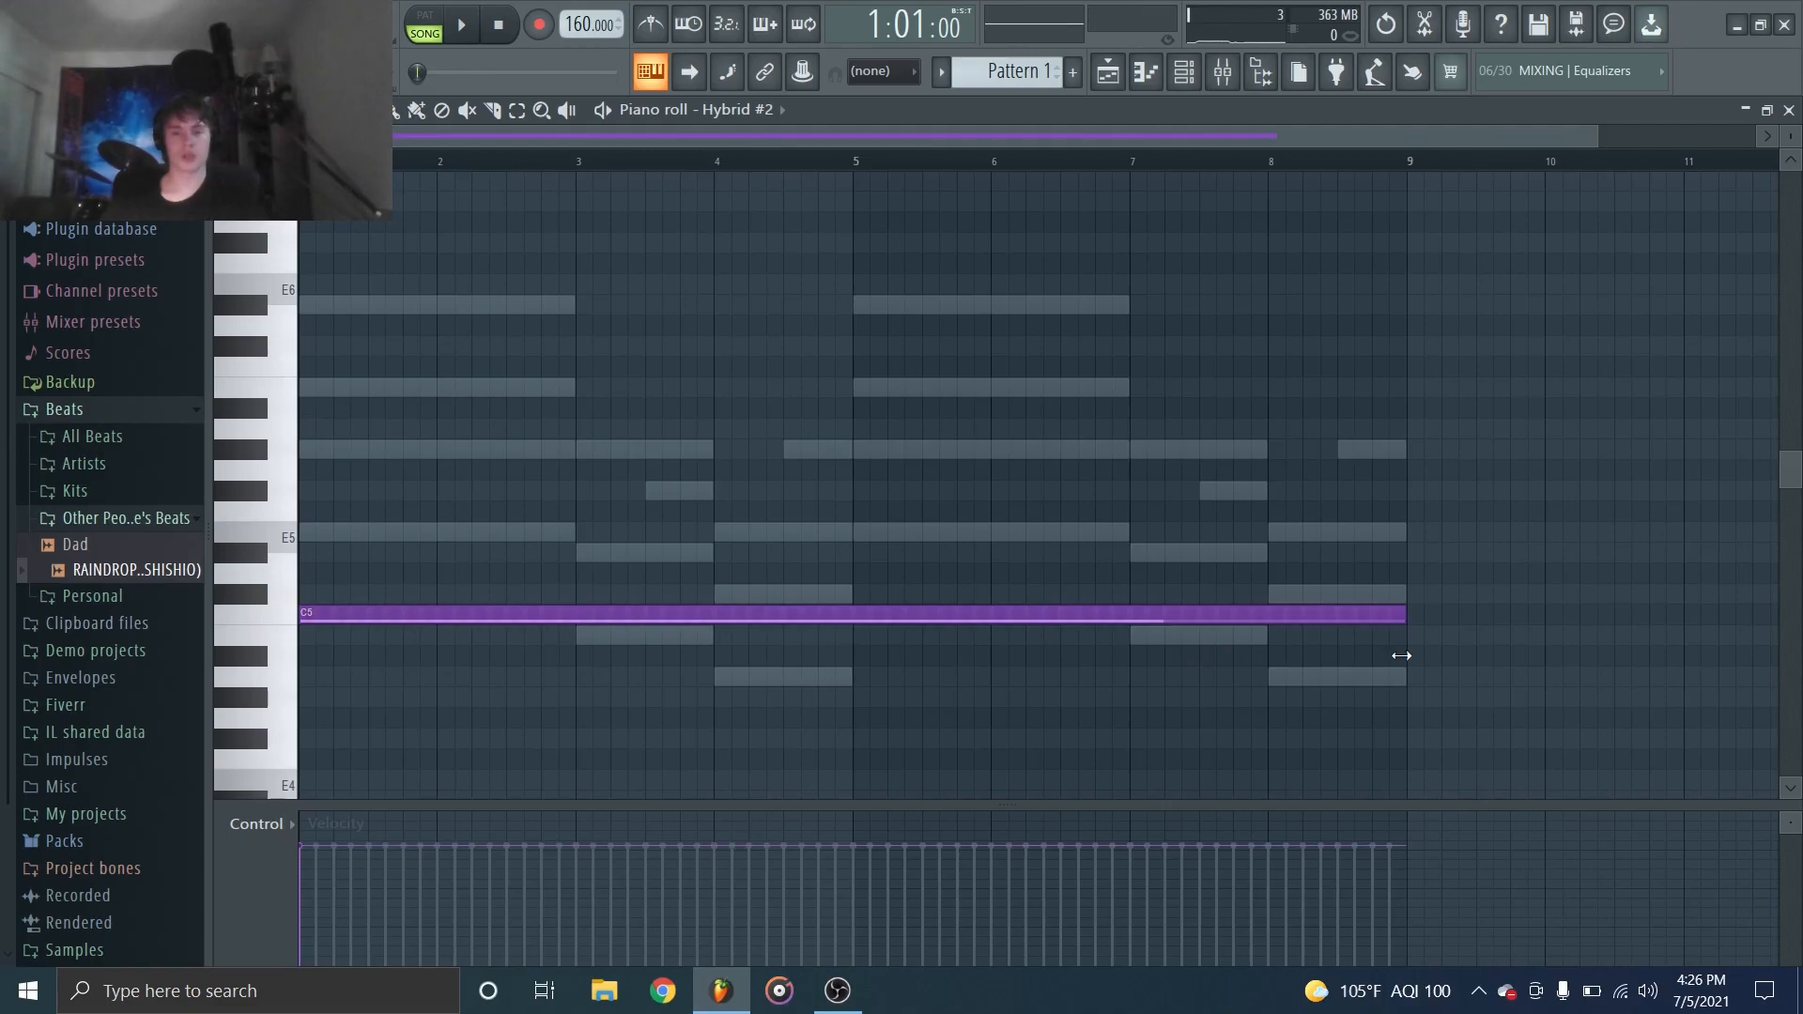
# Render Hybrid #2 to audio through its own mixer track and load the rendered clip into a new sampler channel.
pyautogui.click(1185, 71)
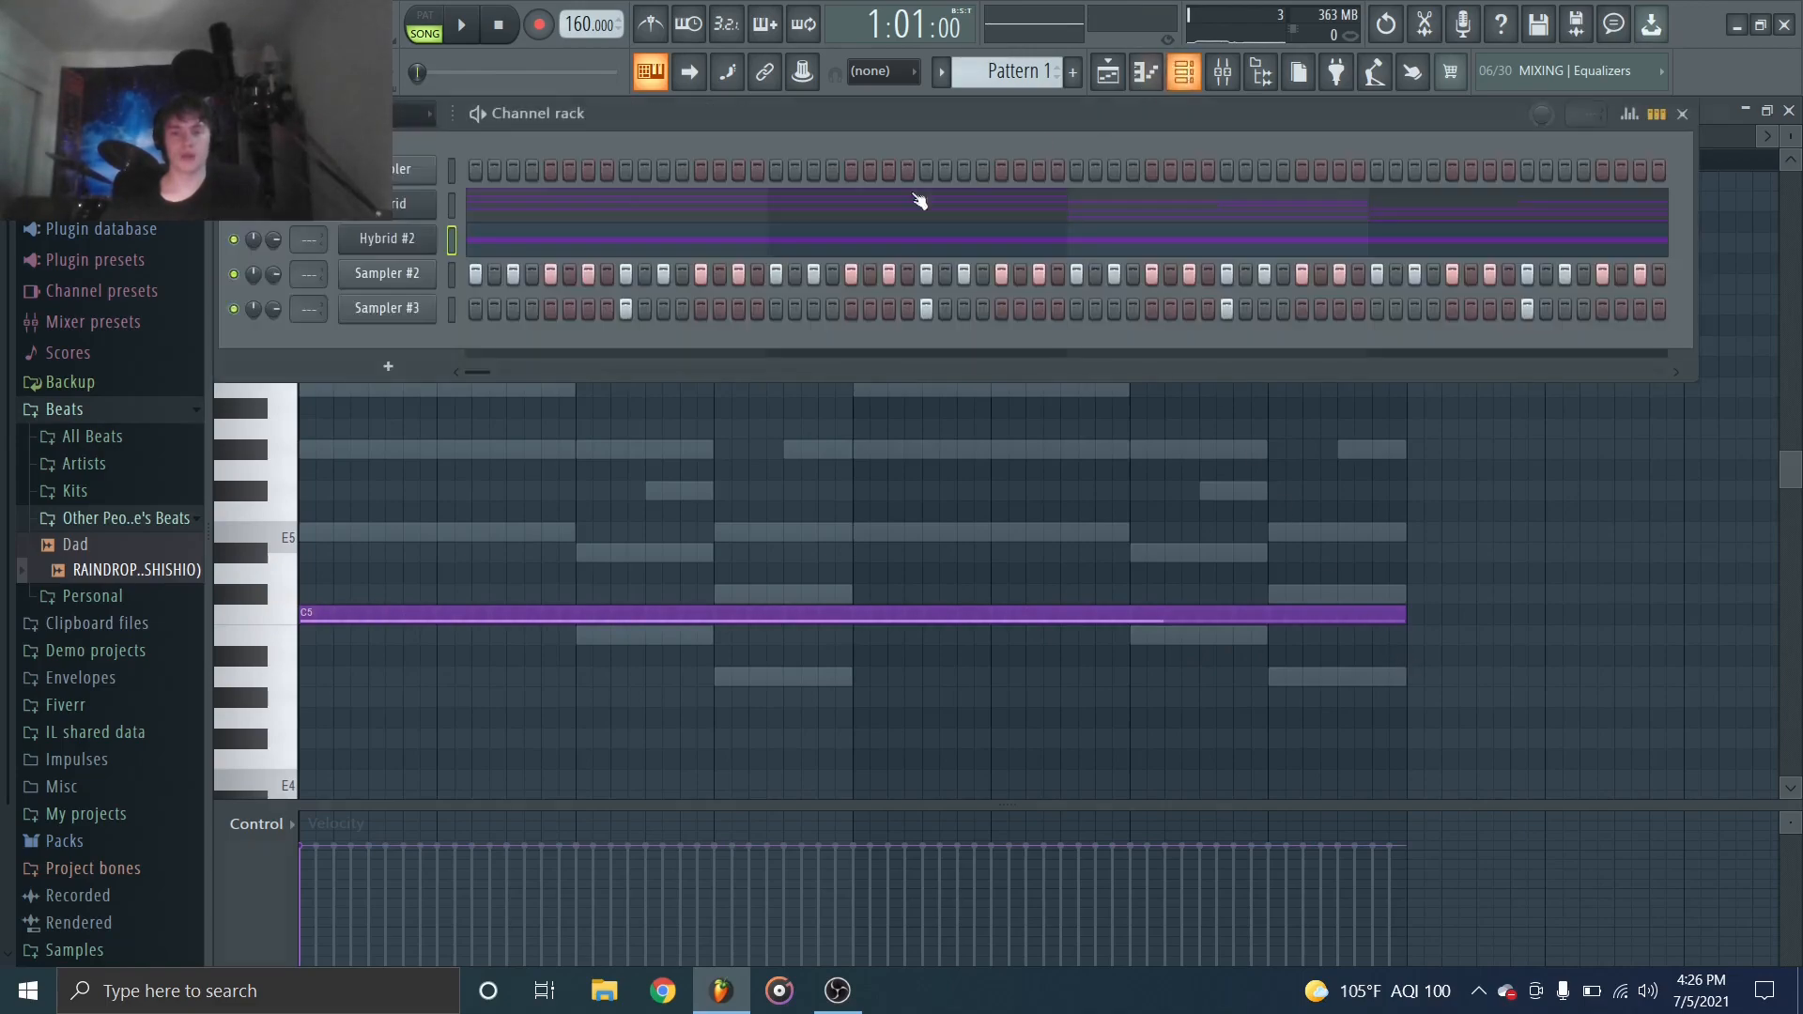
pyautogui.hotkey('ctrl', 'l')
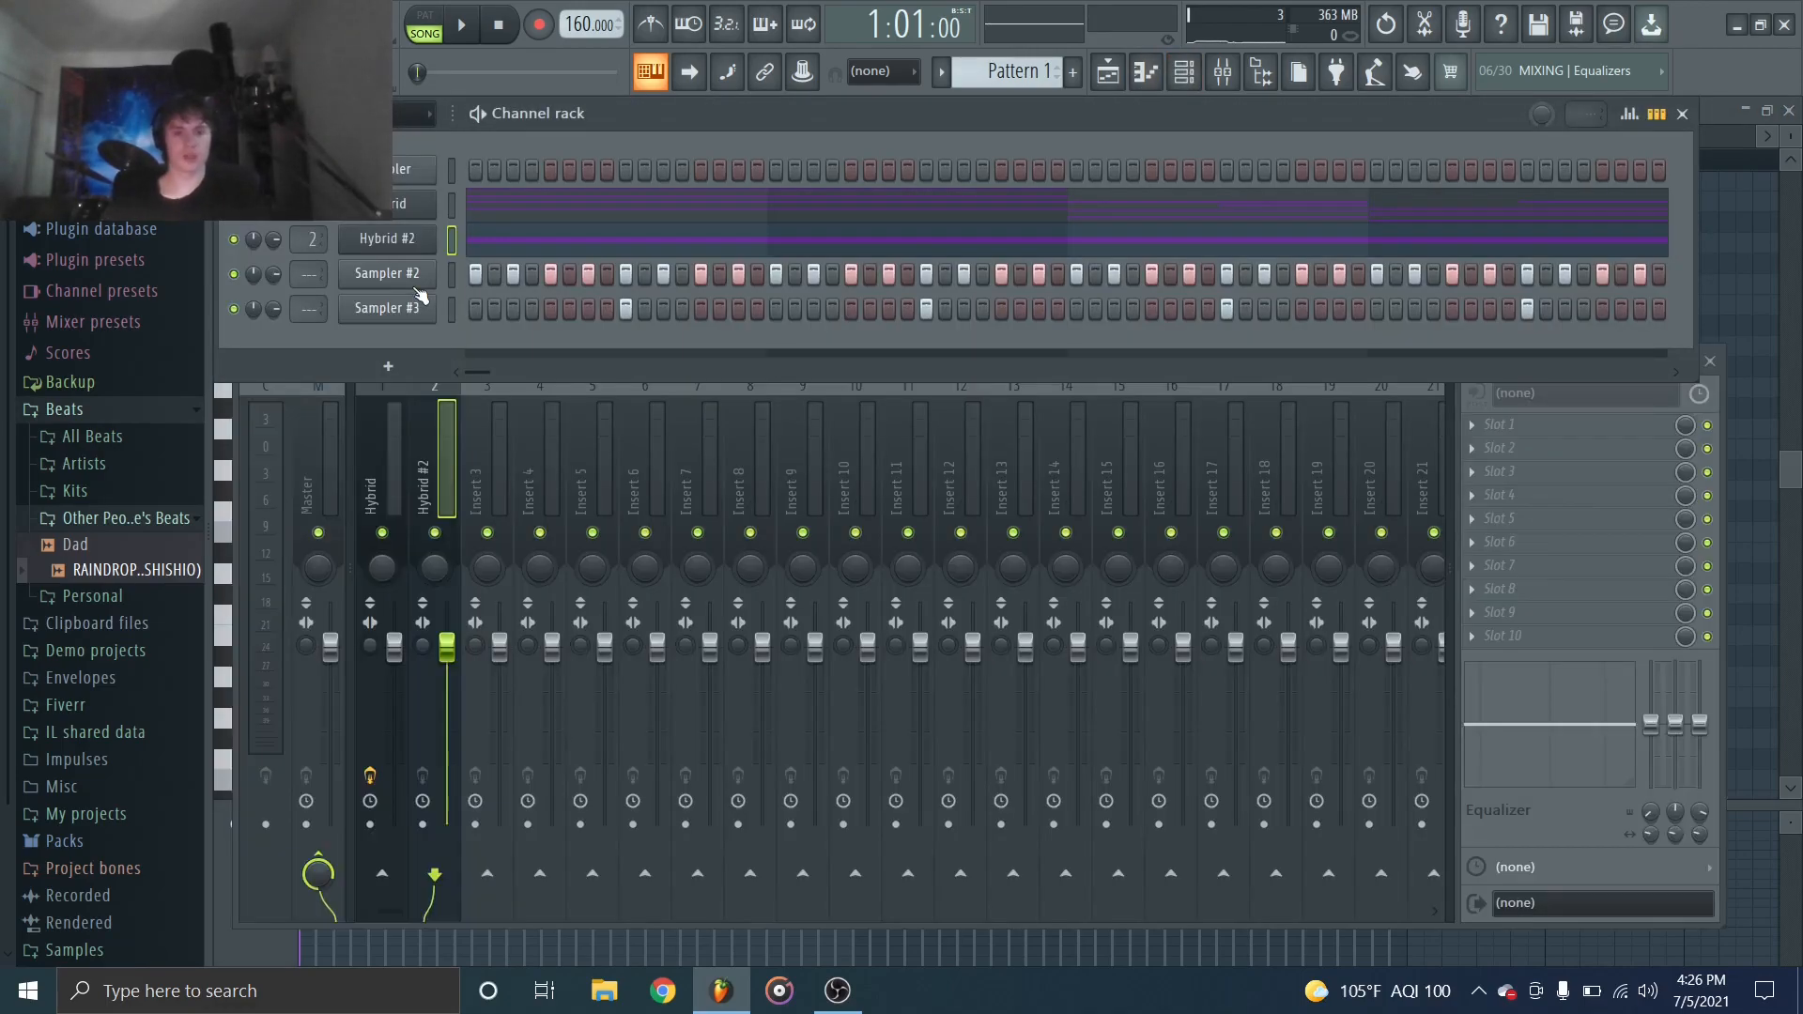
pyautogui.click(422, 824)
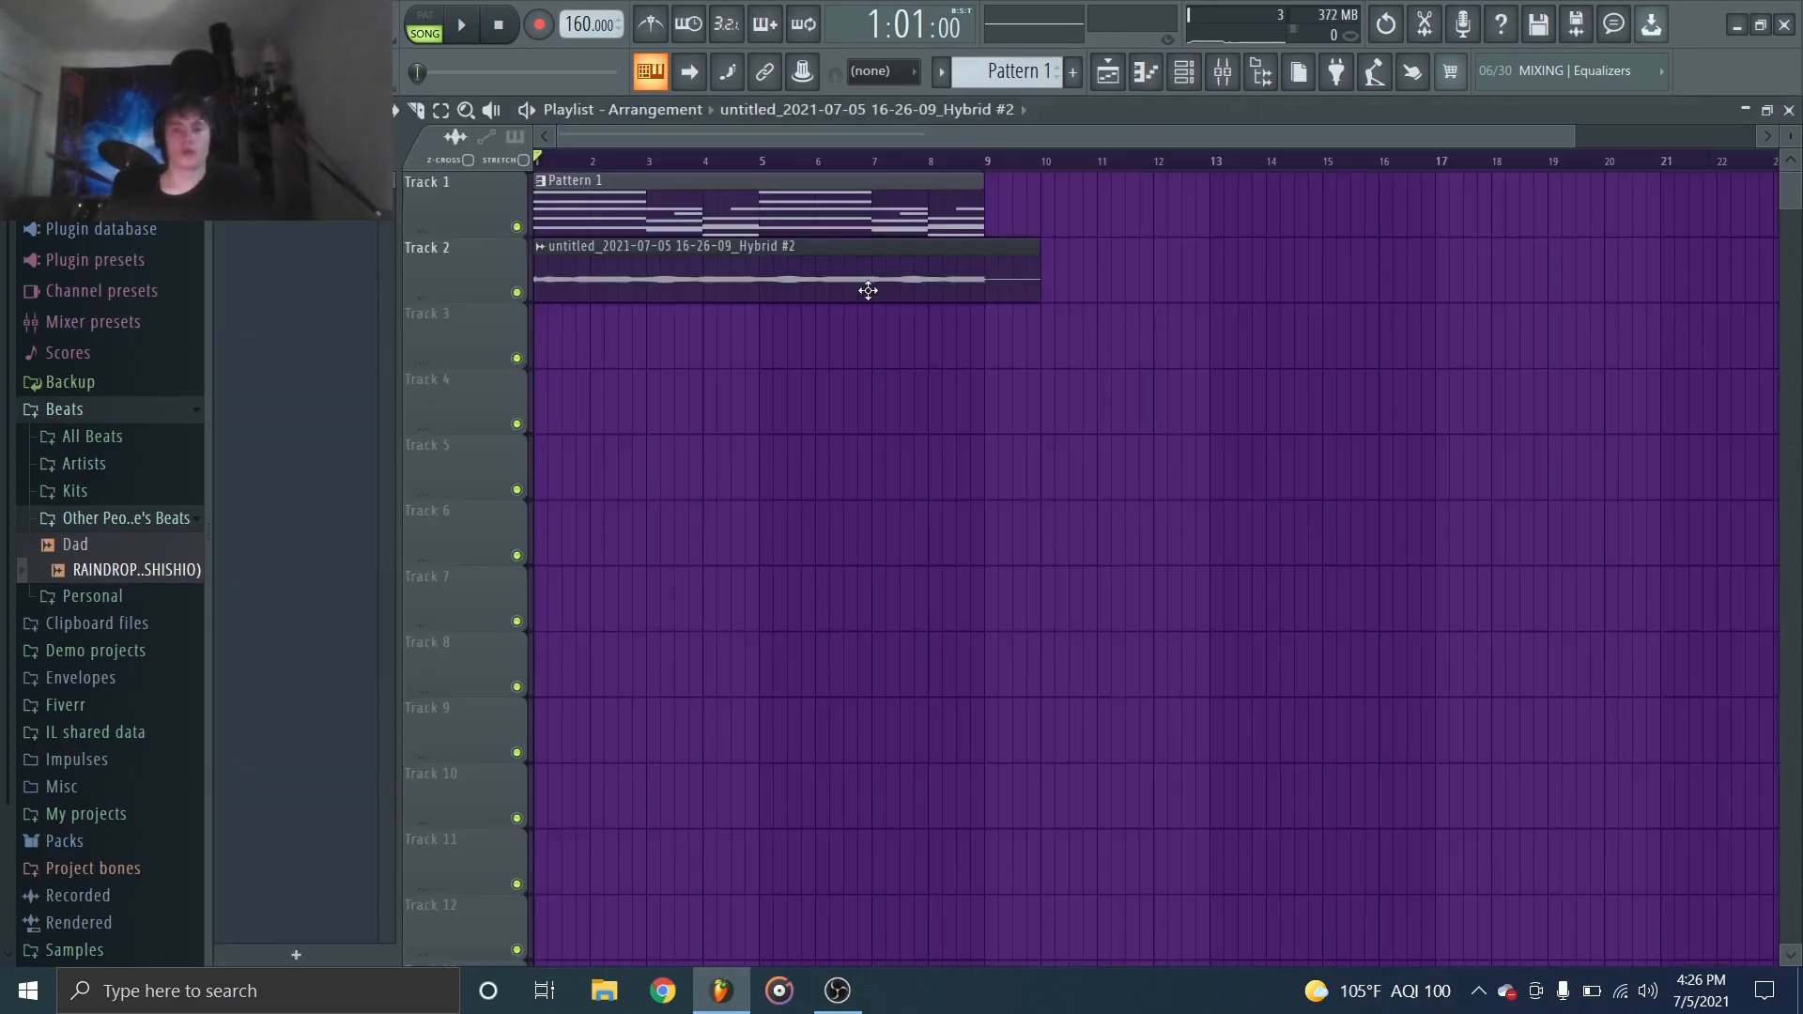
pyautogui.doubleClick(868, 291)
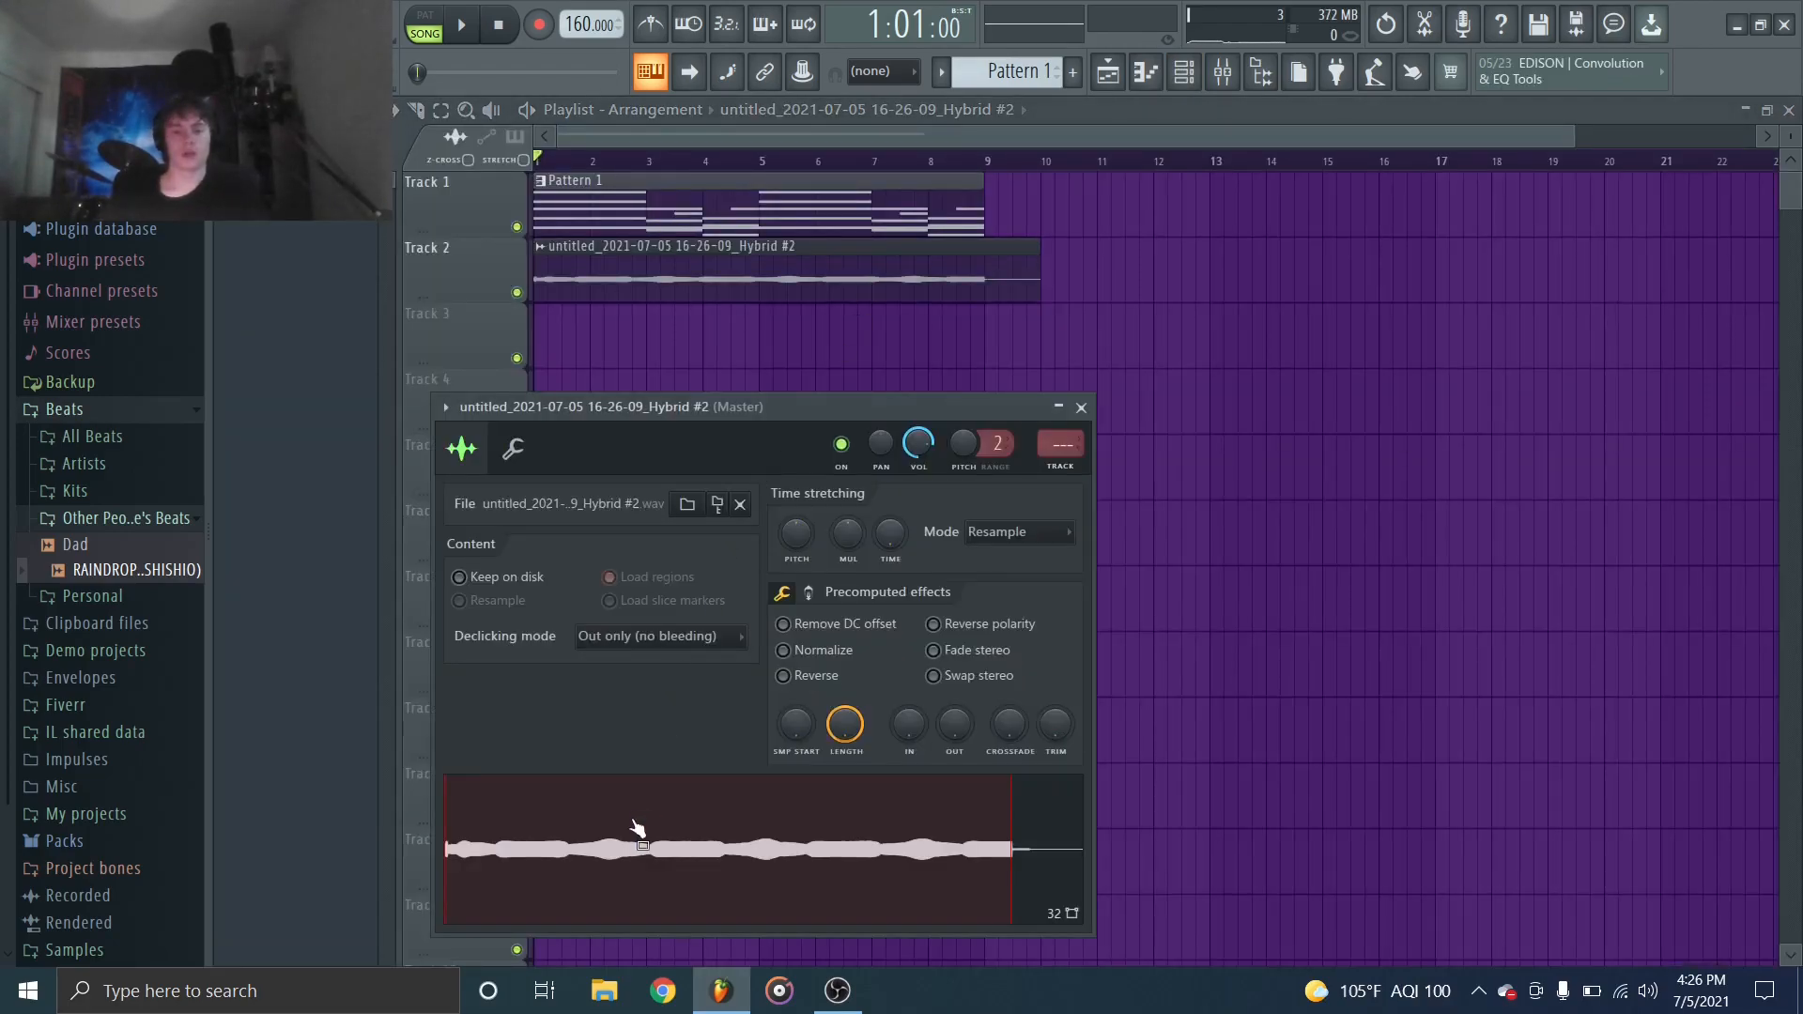
pyautogui.moveTo(639, 829); pyautogui.dragTo(387, 369)
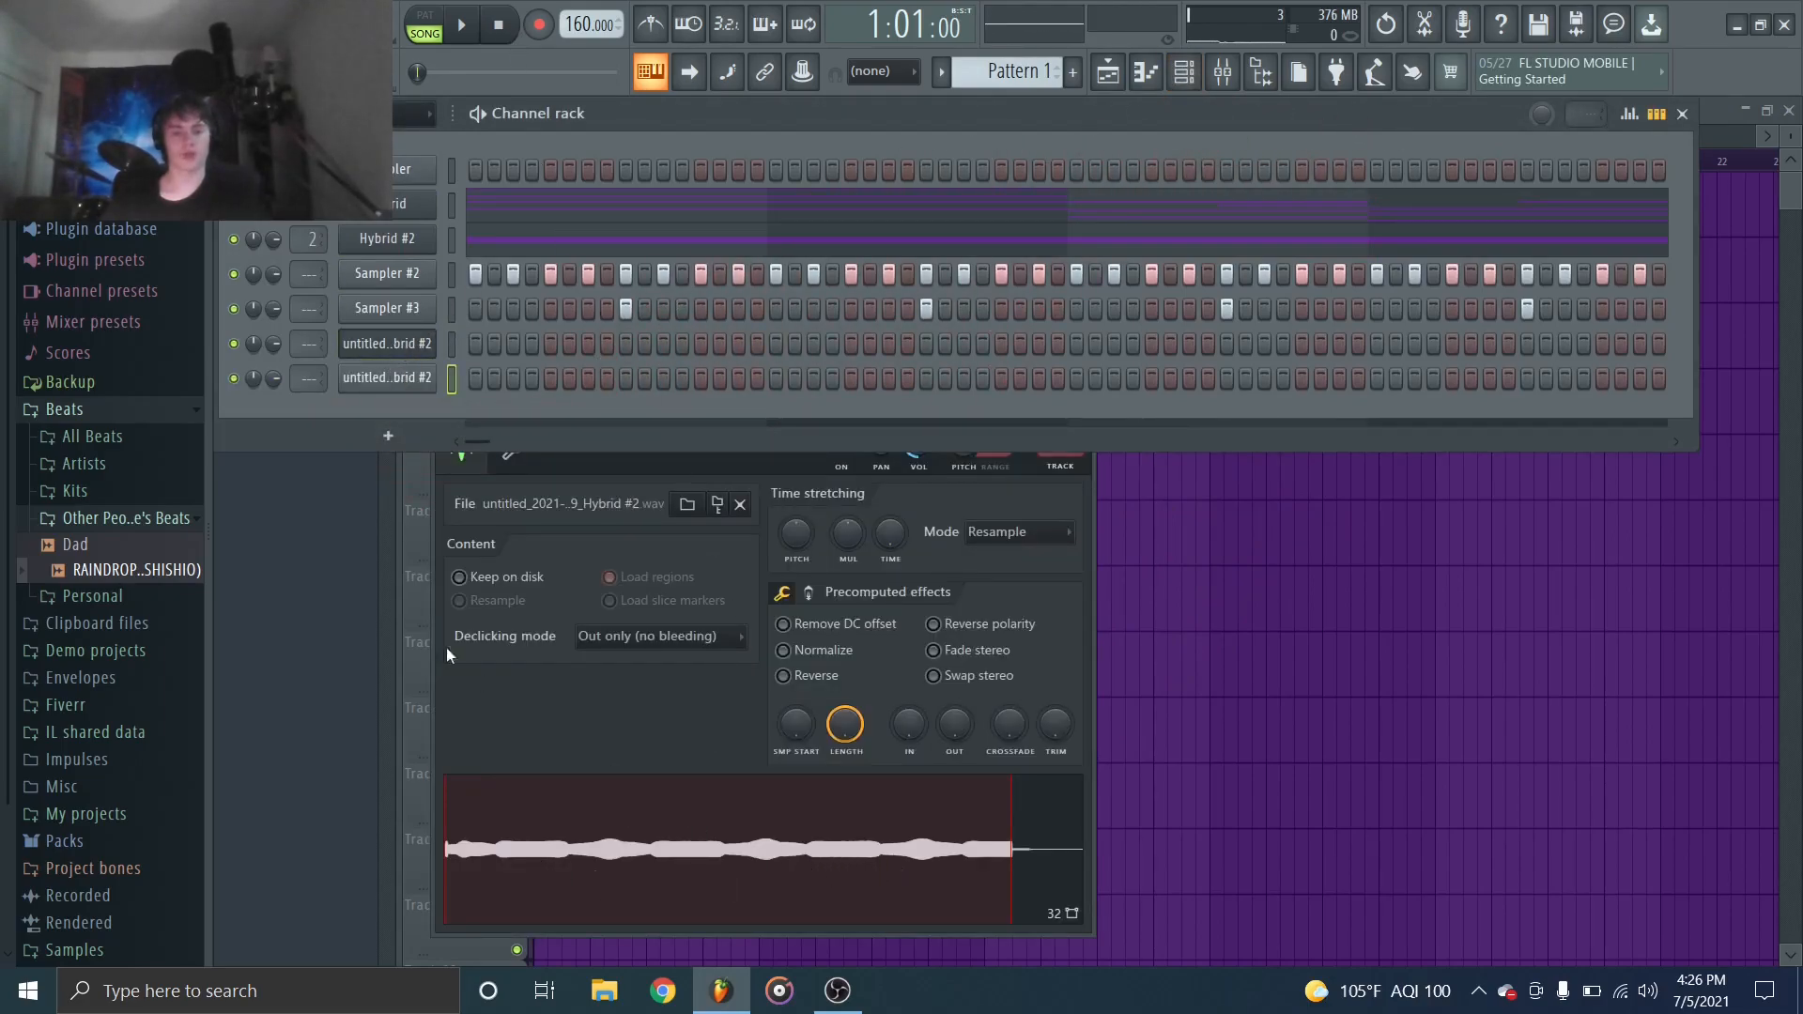
# Delete the rendered audio clip channel and the Hybrid #2 channel, keeping the new sampler channel.
pyautogui.rightClick(383, 353)
pyautogui.click(484, 573)
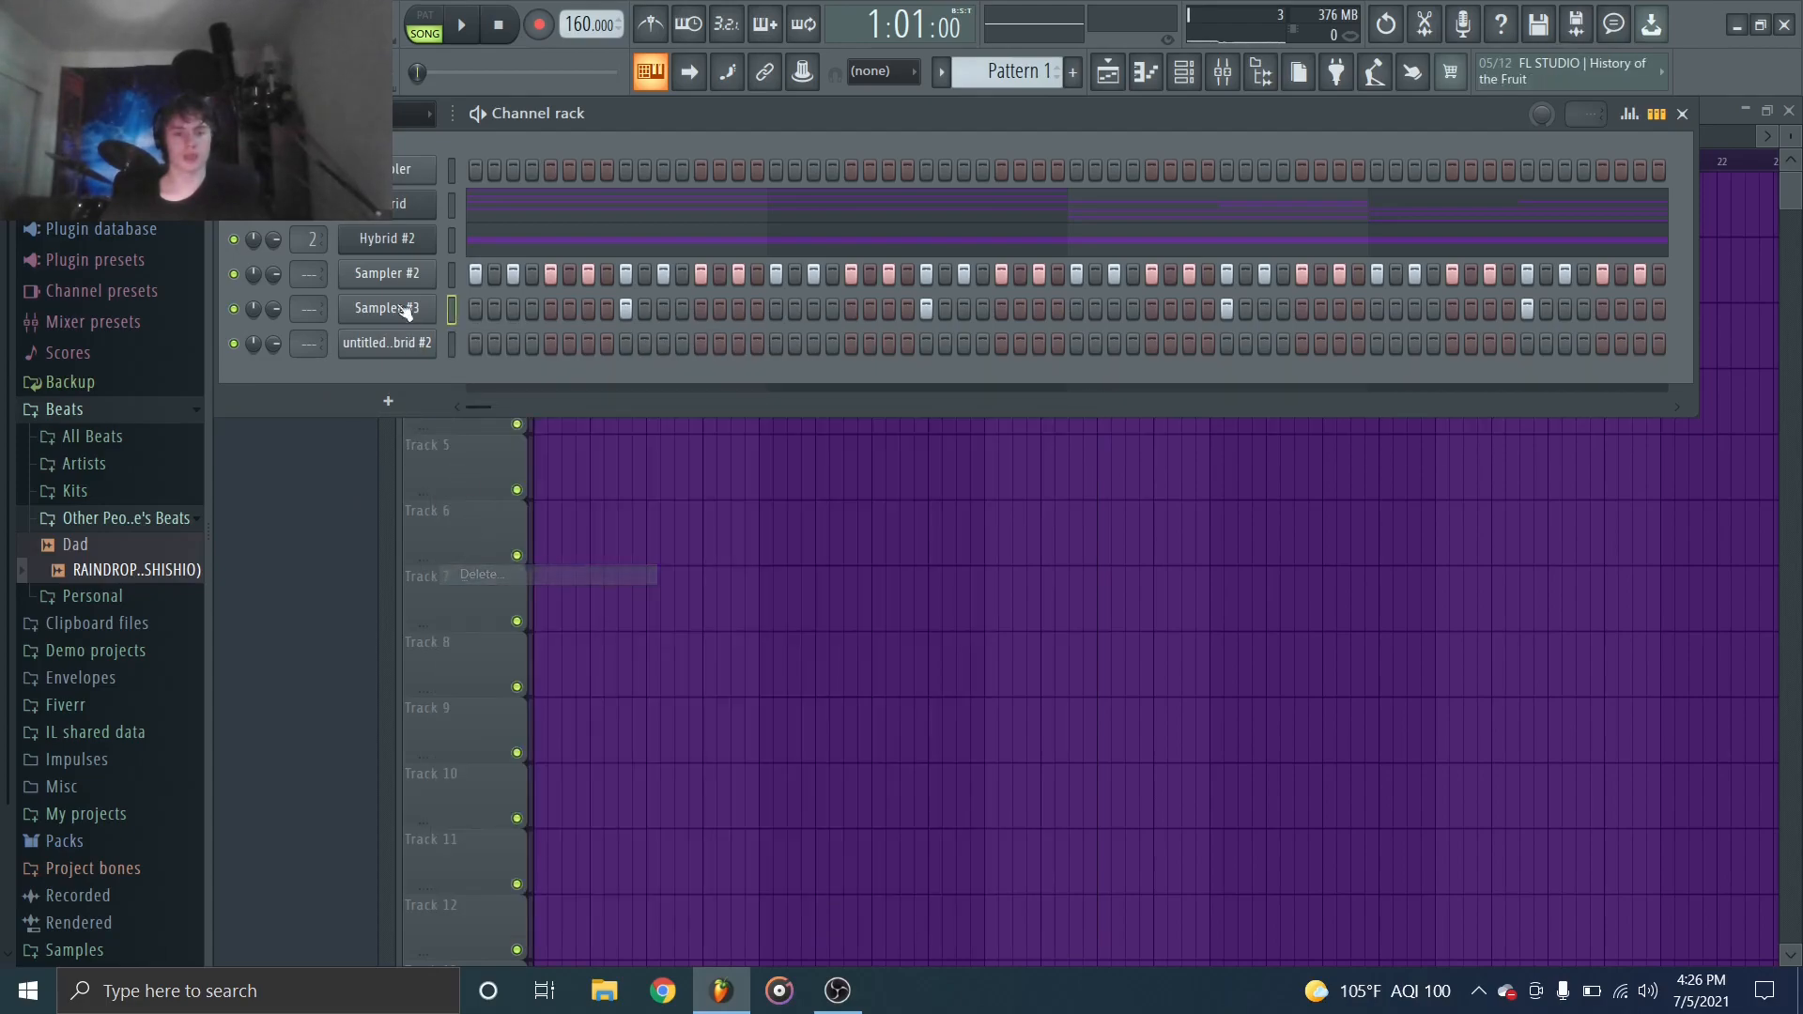
pyautogui.rightClick(394, 241)
pyautogui.click(509, 448)
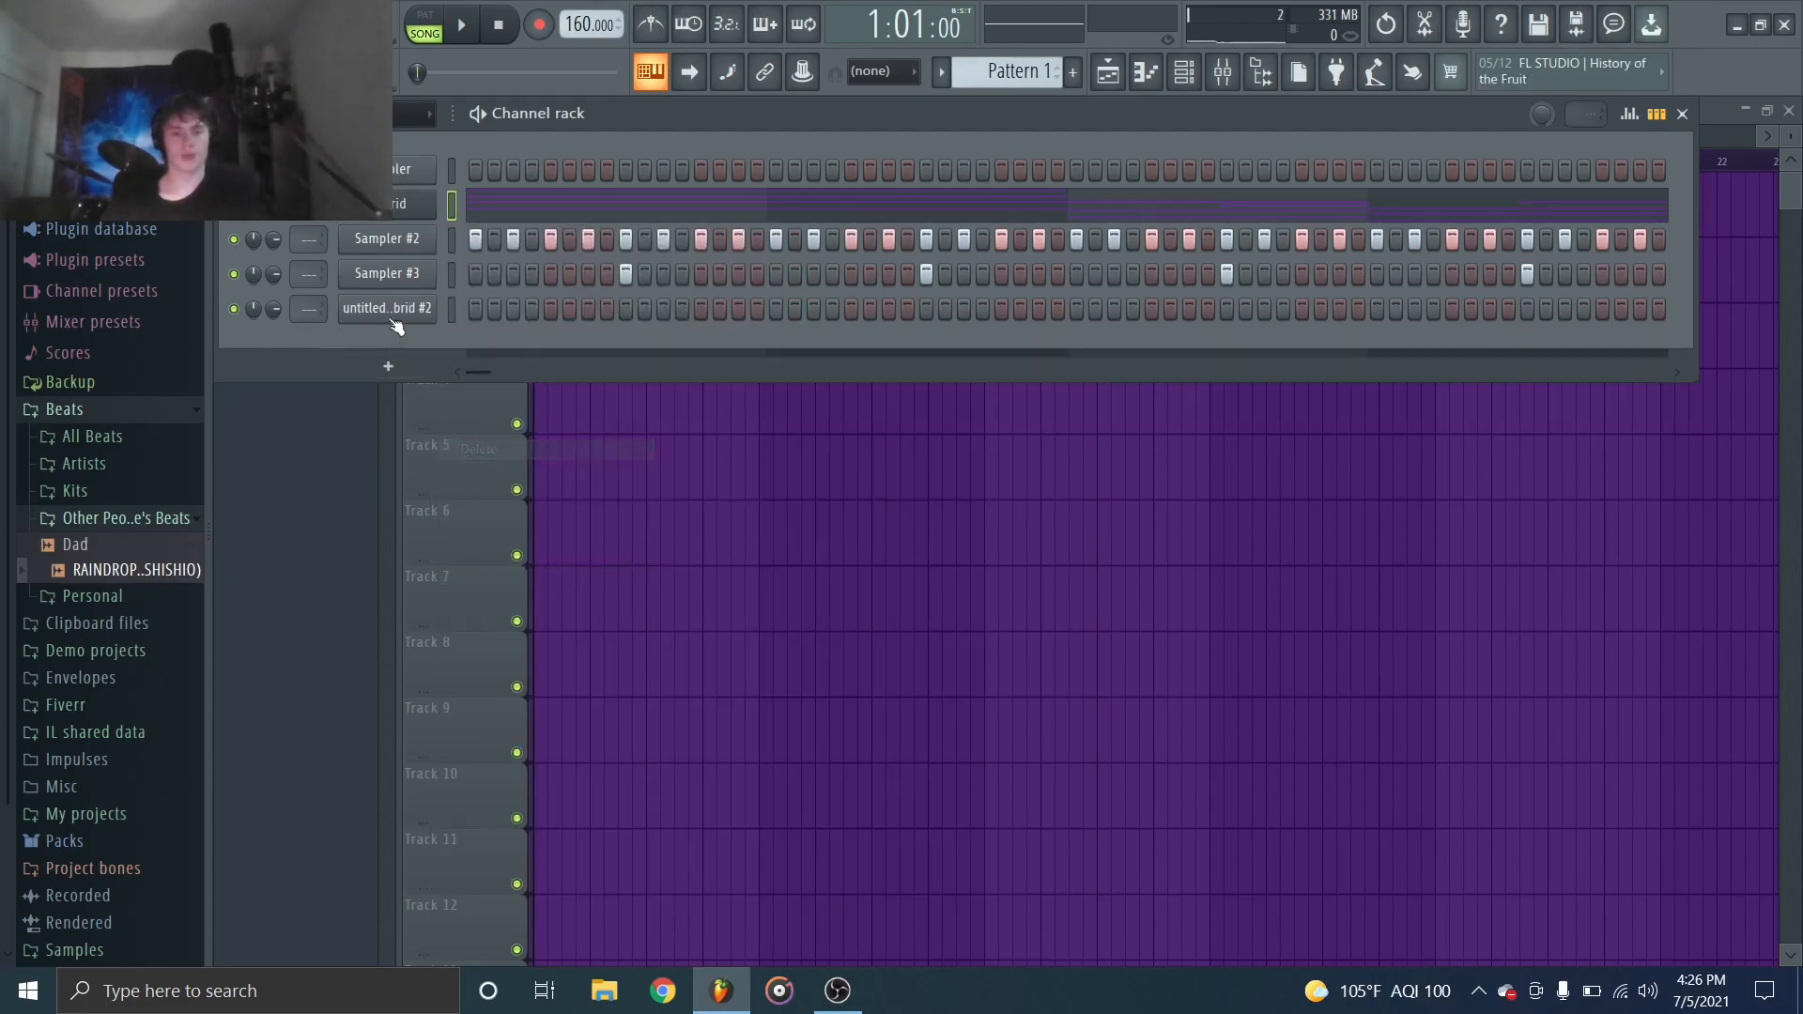
# Rename the rendered sampler channel as synth and move it directly below Hybrid in the channel rack.
pyautogui.rightClick(387, 308)
pyautogui.write('r')
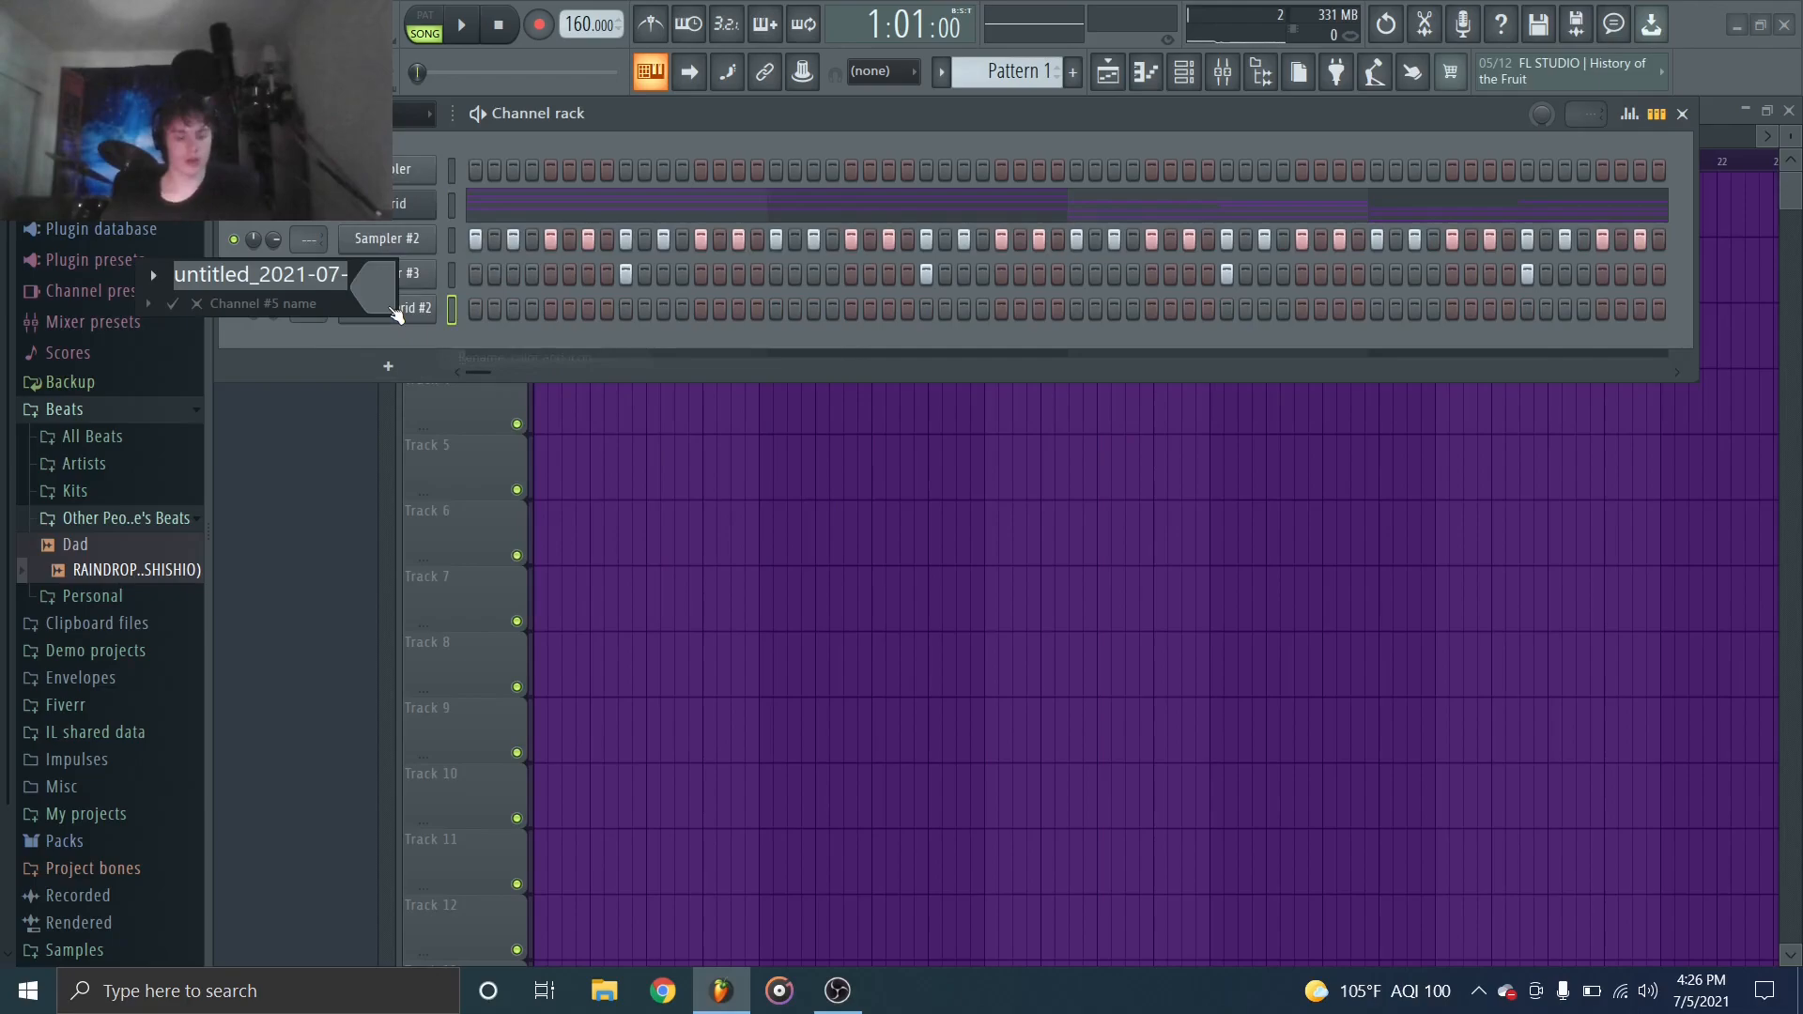
pyautogui.write('synth')
pyautogui.press('Return')
pyautogui.moveTo(396, 310); pyautogui.dragTo(414, 244)
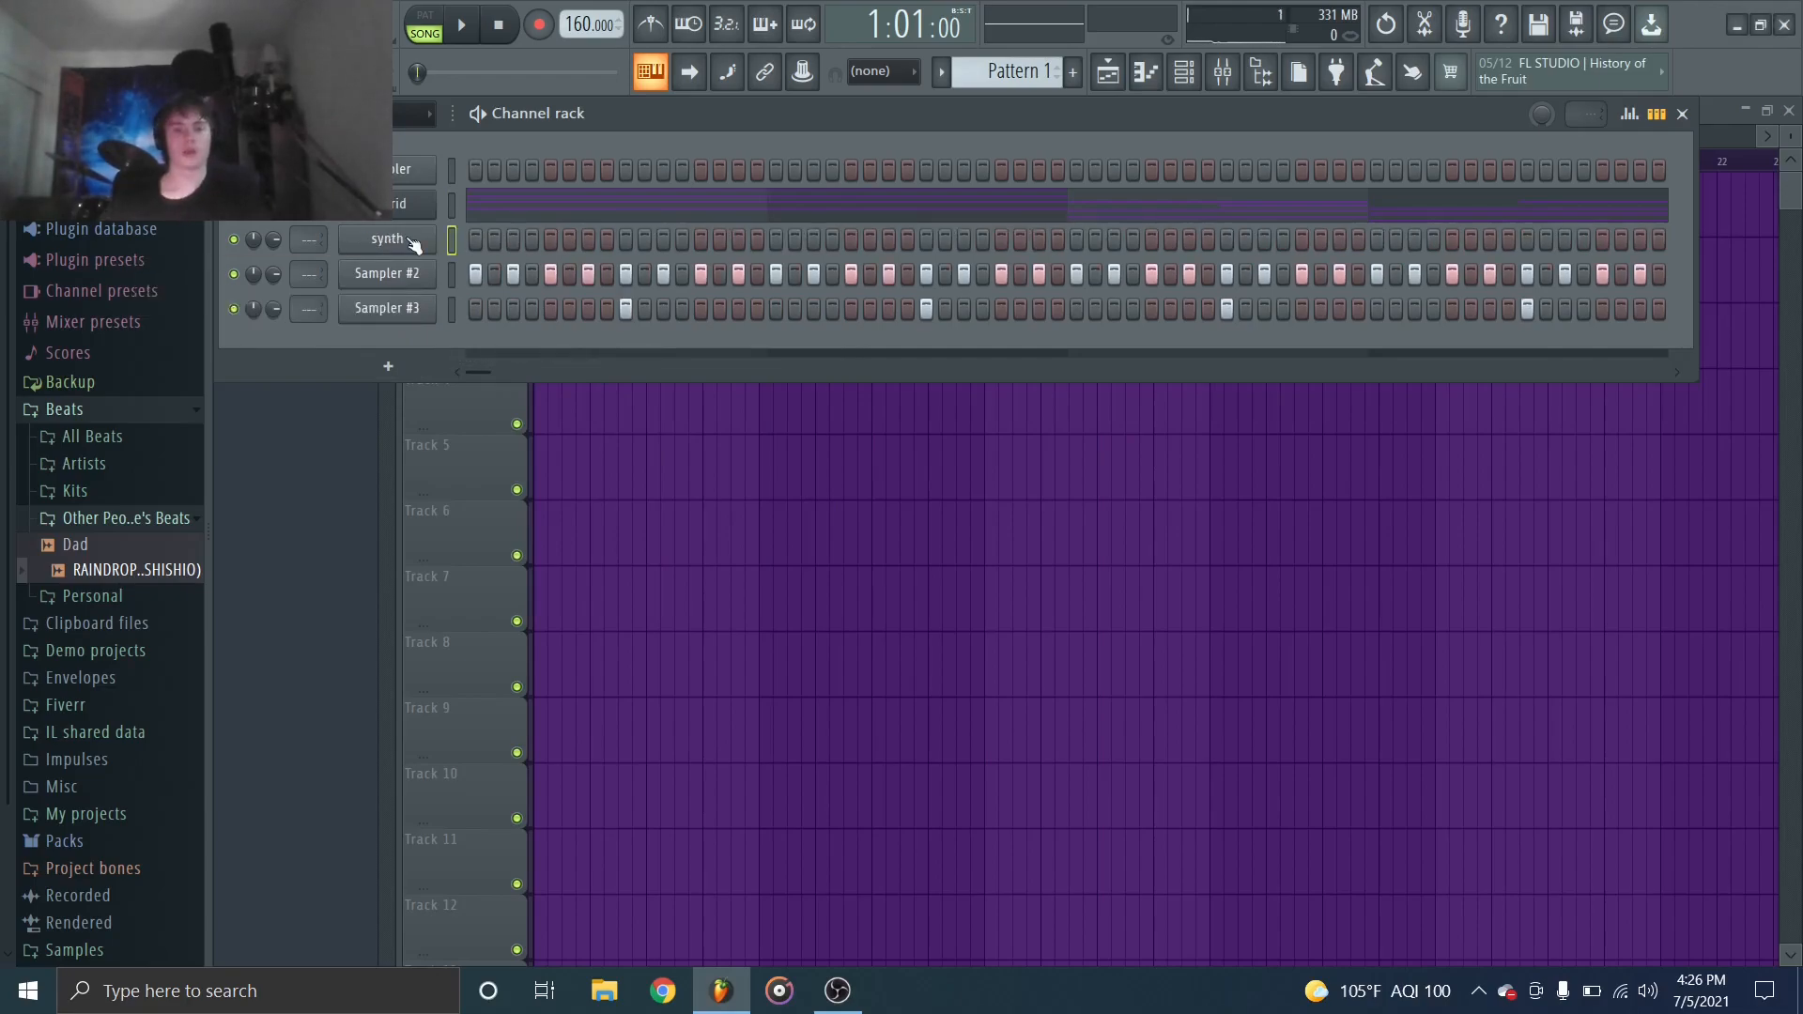
# Enable Porta and Mono in the synth channel's polyphony settings and close its window.
pyautogui.click(413, 244)
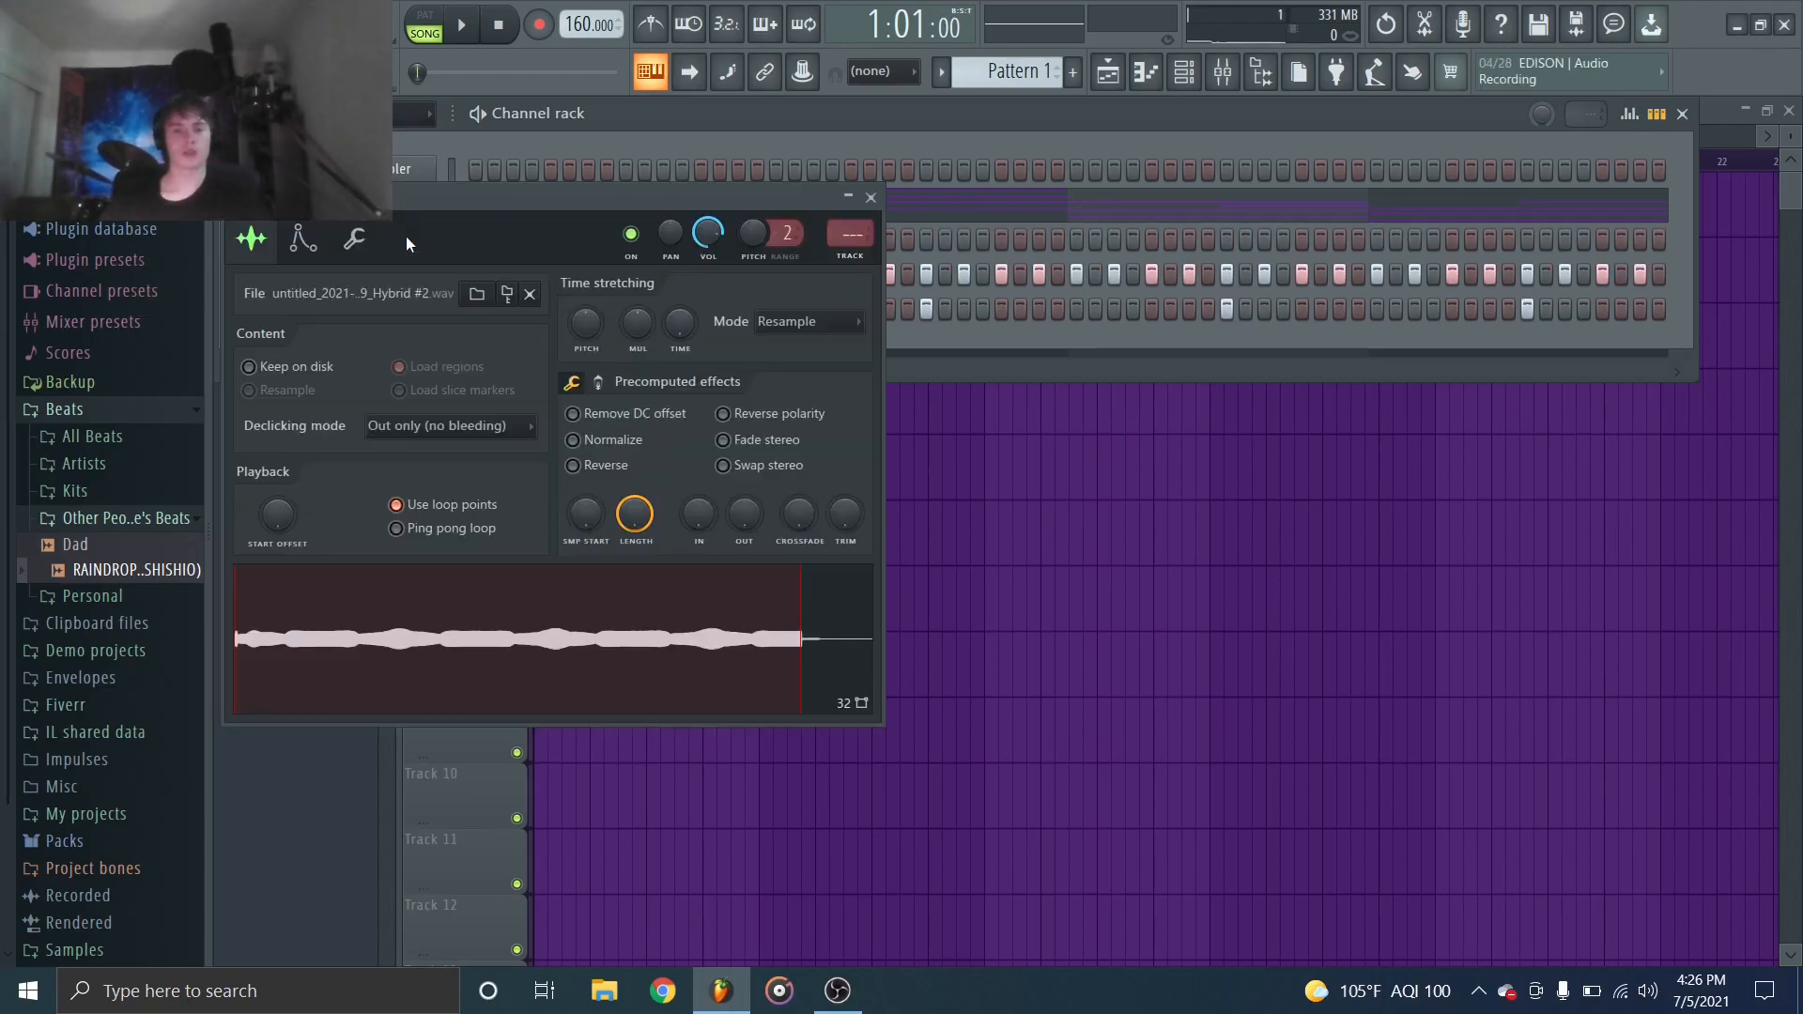
pyautogui.click(870, 197)
pyautogui.click(402, 244)
pyautogui.click(302, 241)
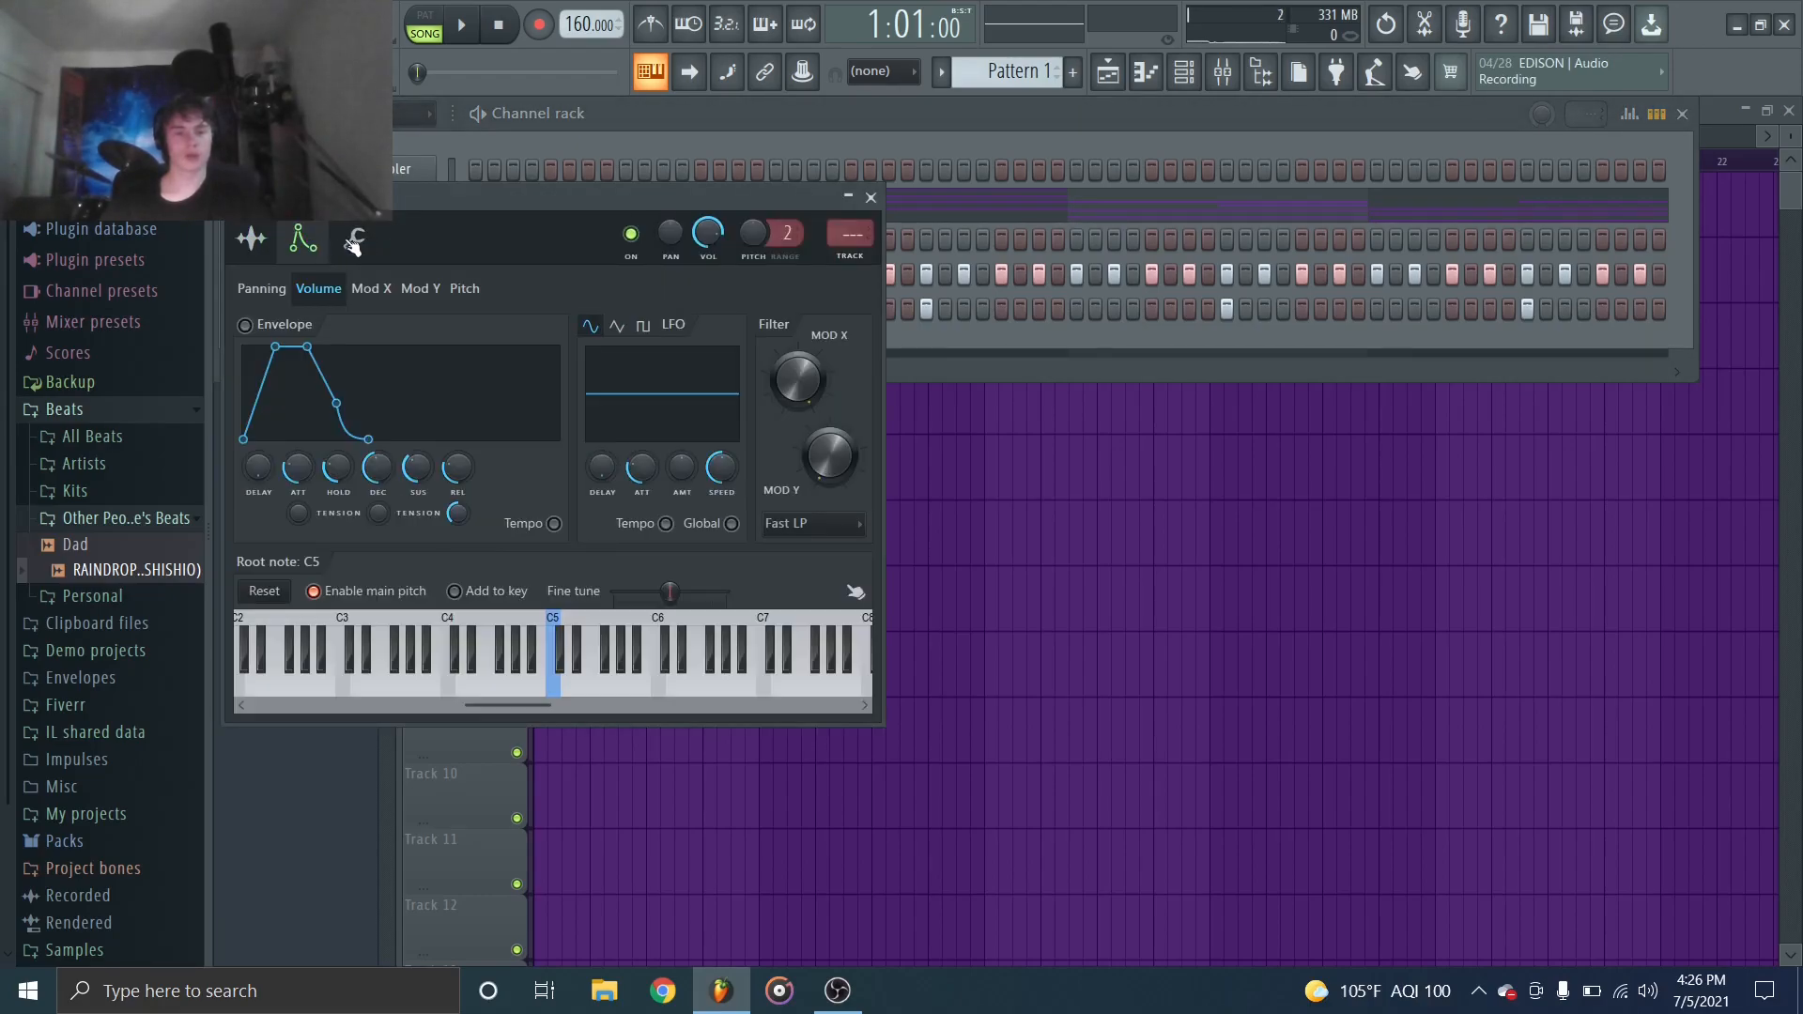
pyautogui.click(354, 241)
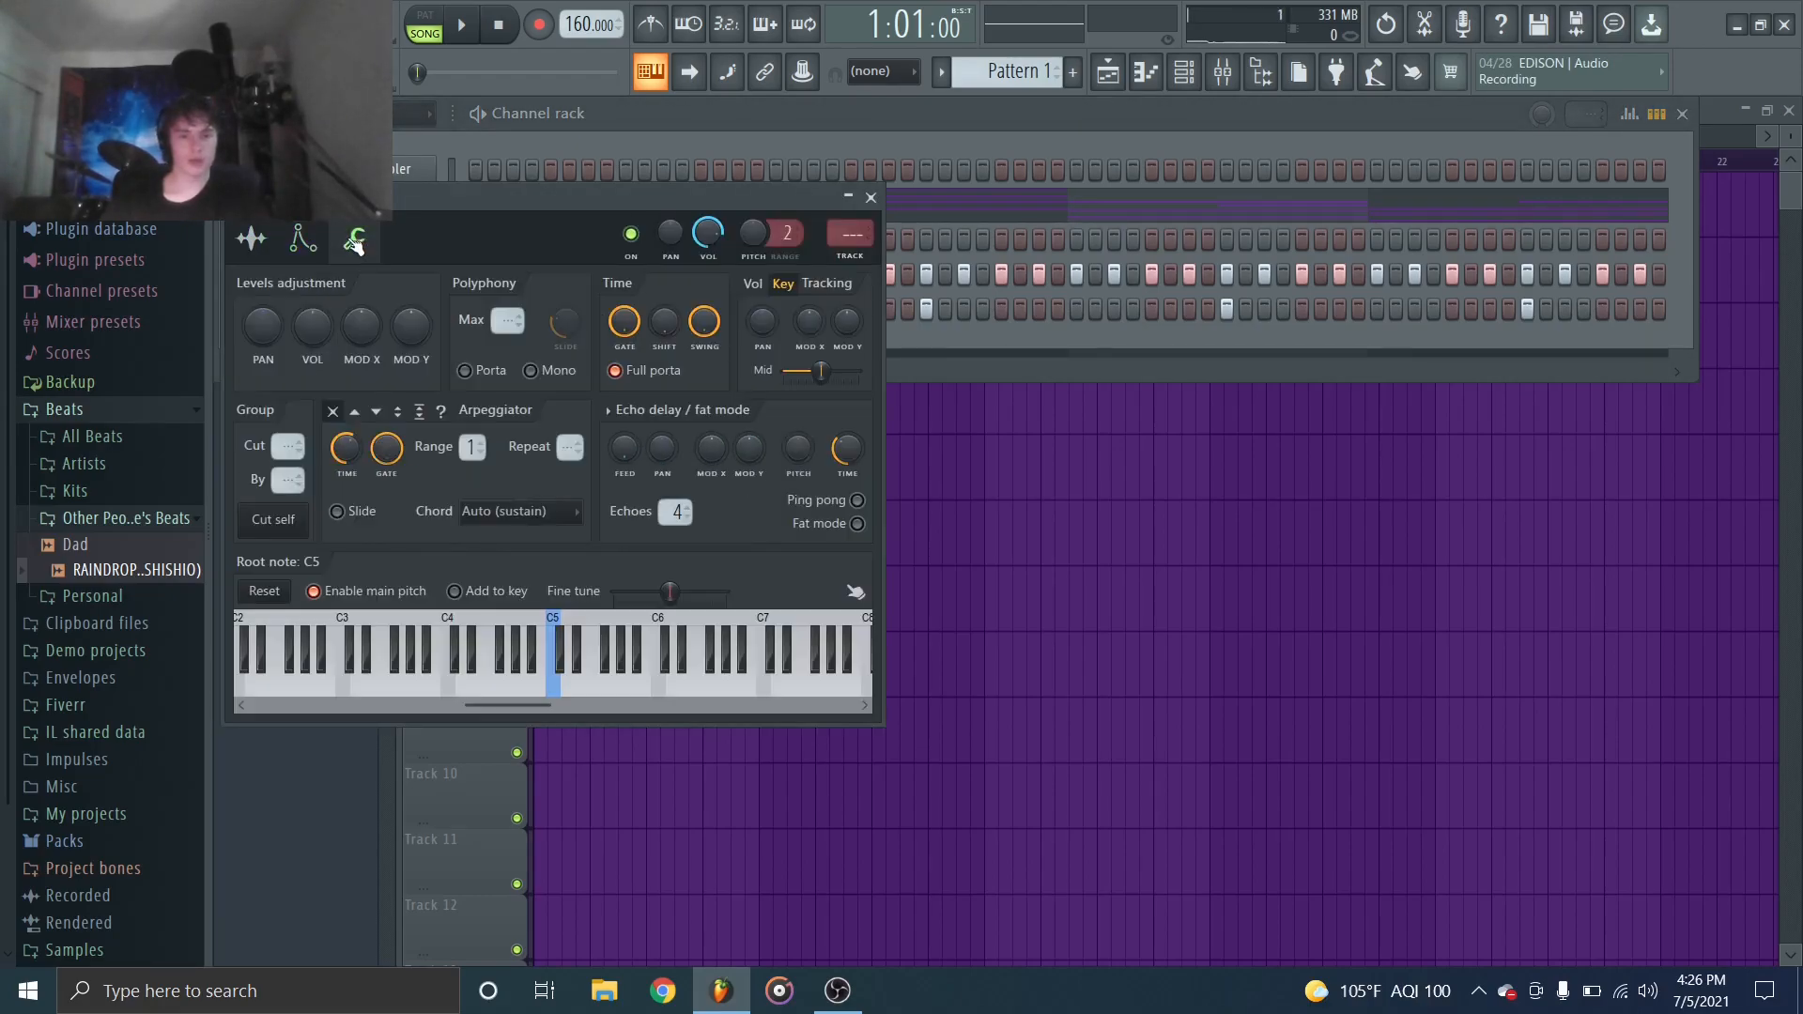
pyautogui.click(477, 372)
pyautogui.click(532, 370)
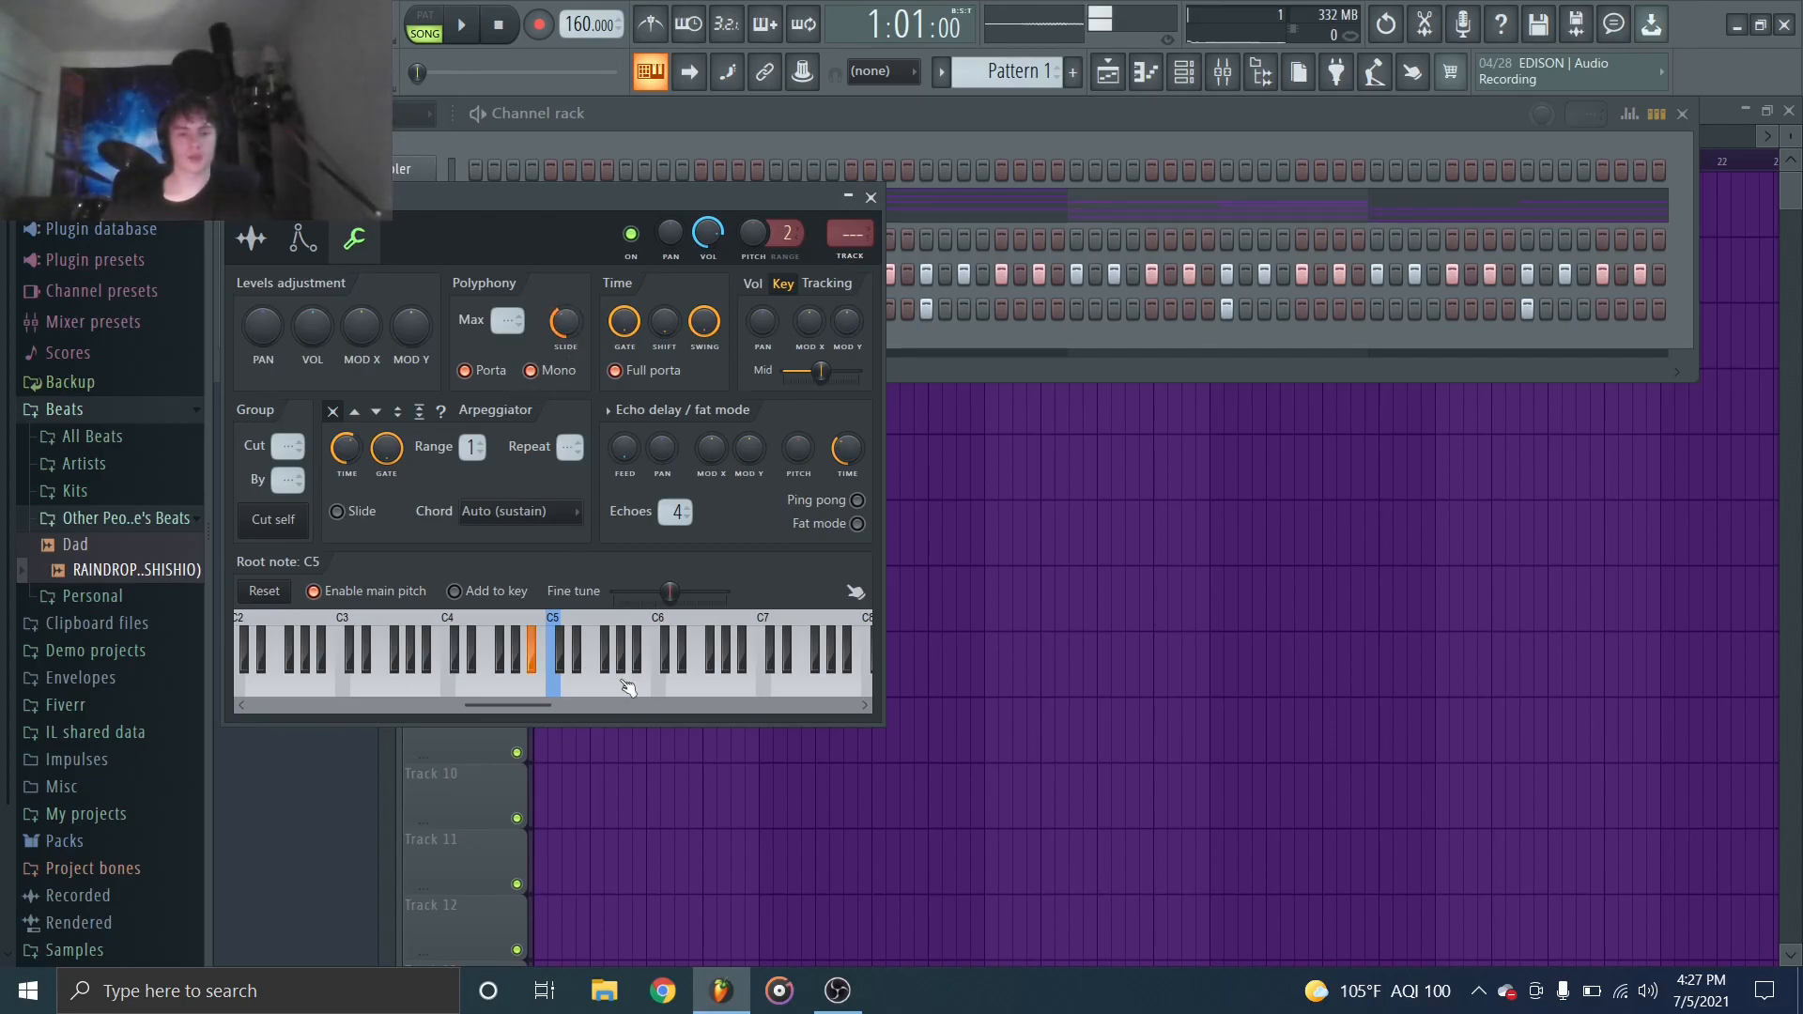
pyautogui.click(871, 197)
# Place an E5 note at the start of the synth channel's piano roll.
pyautogui.click(556, 251)
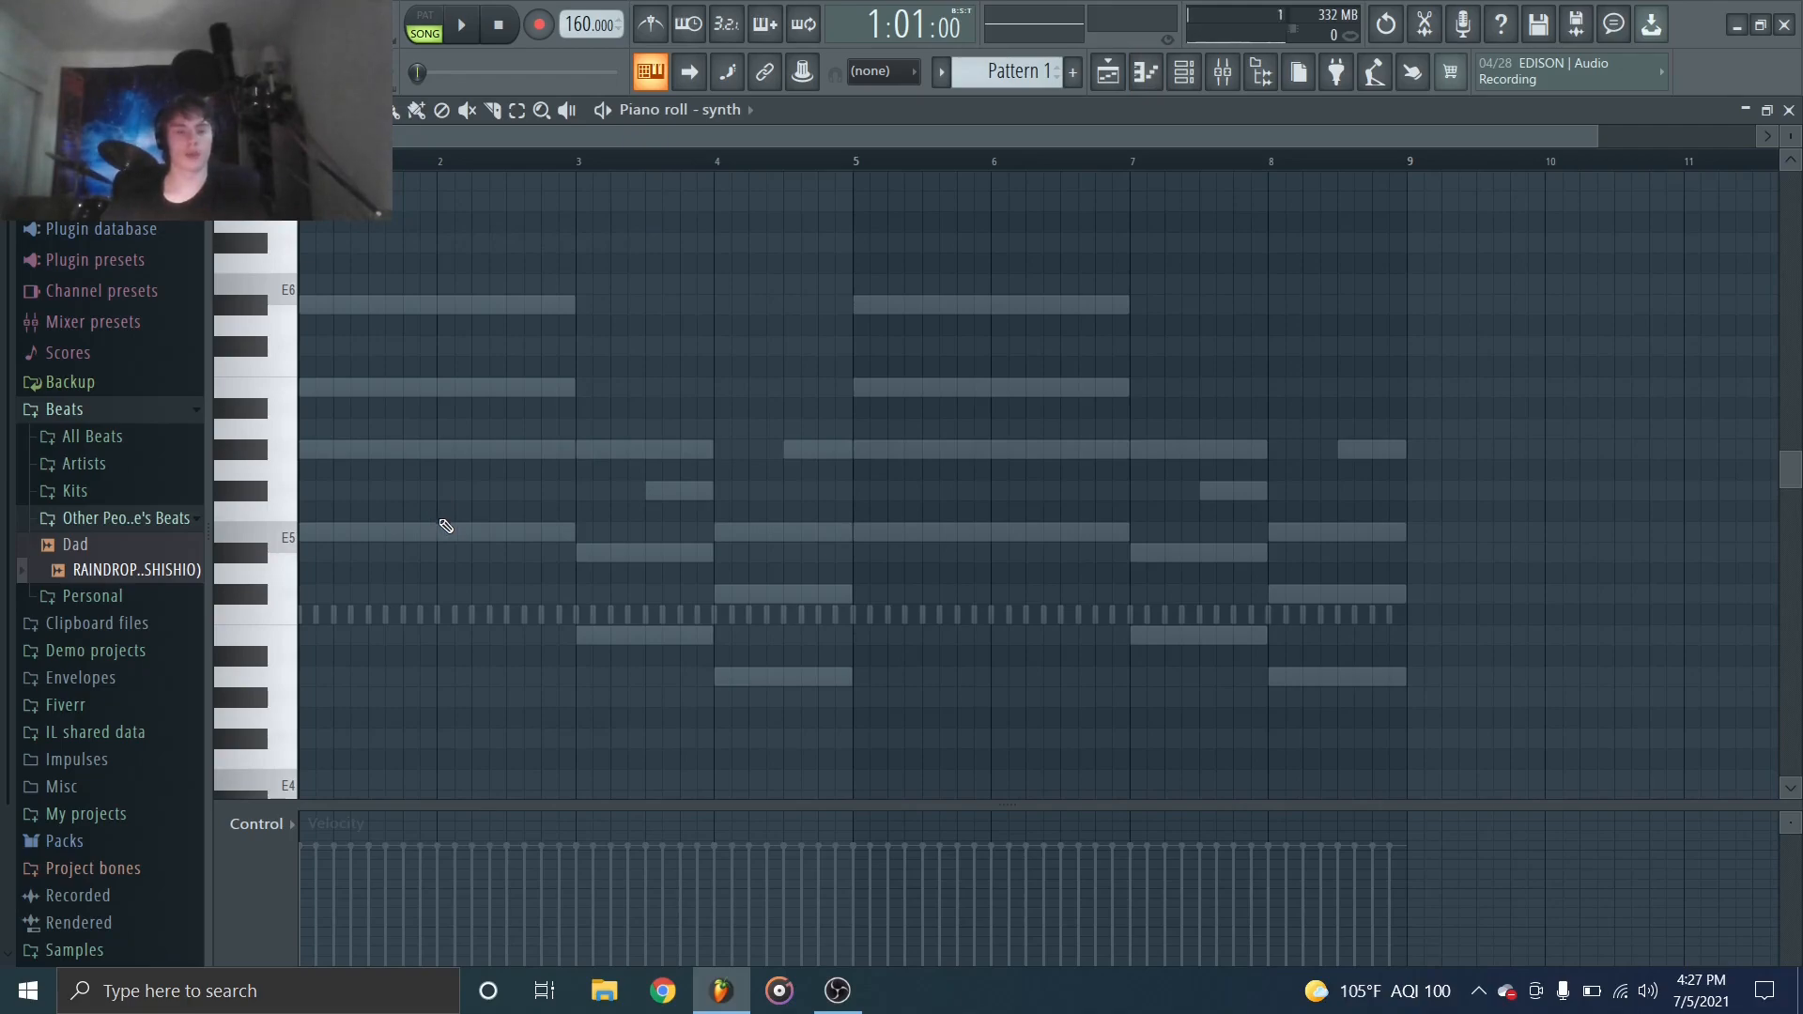
pyautogui.click(335, 534)
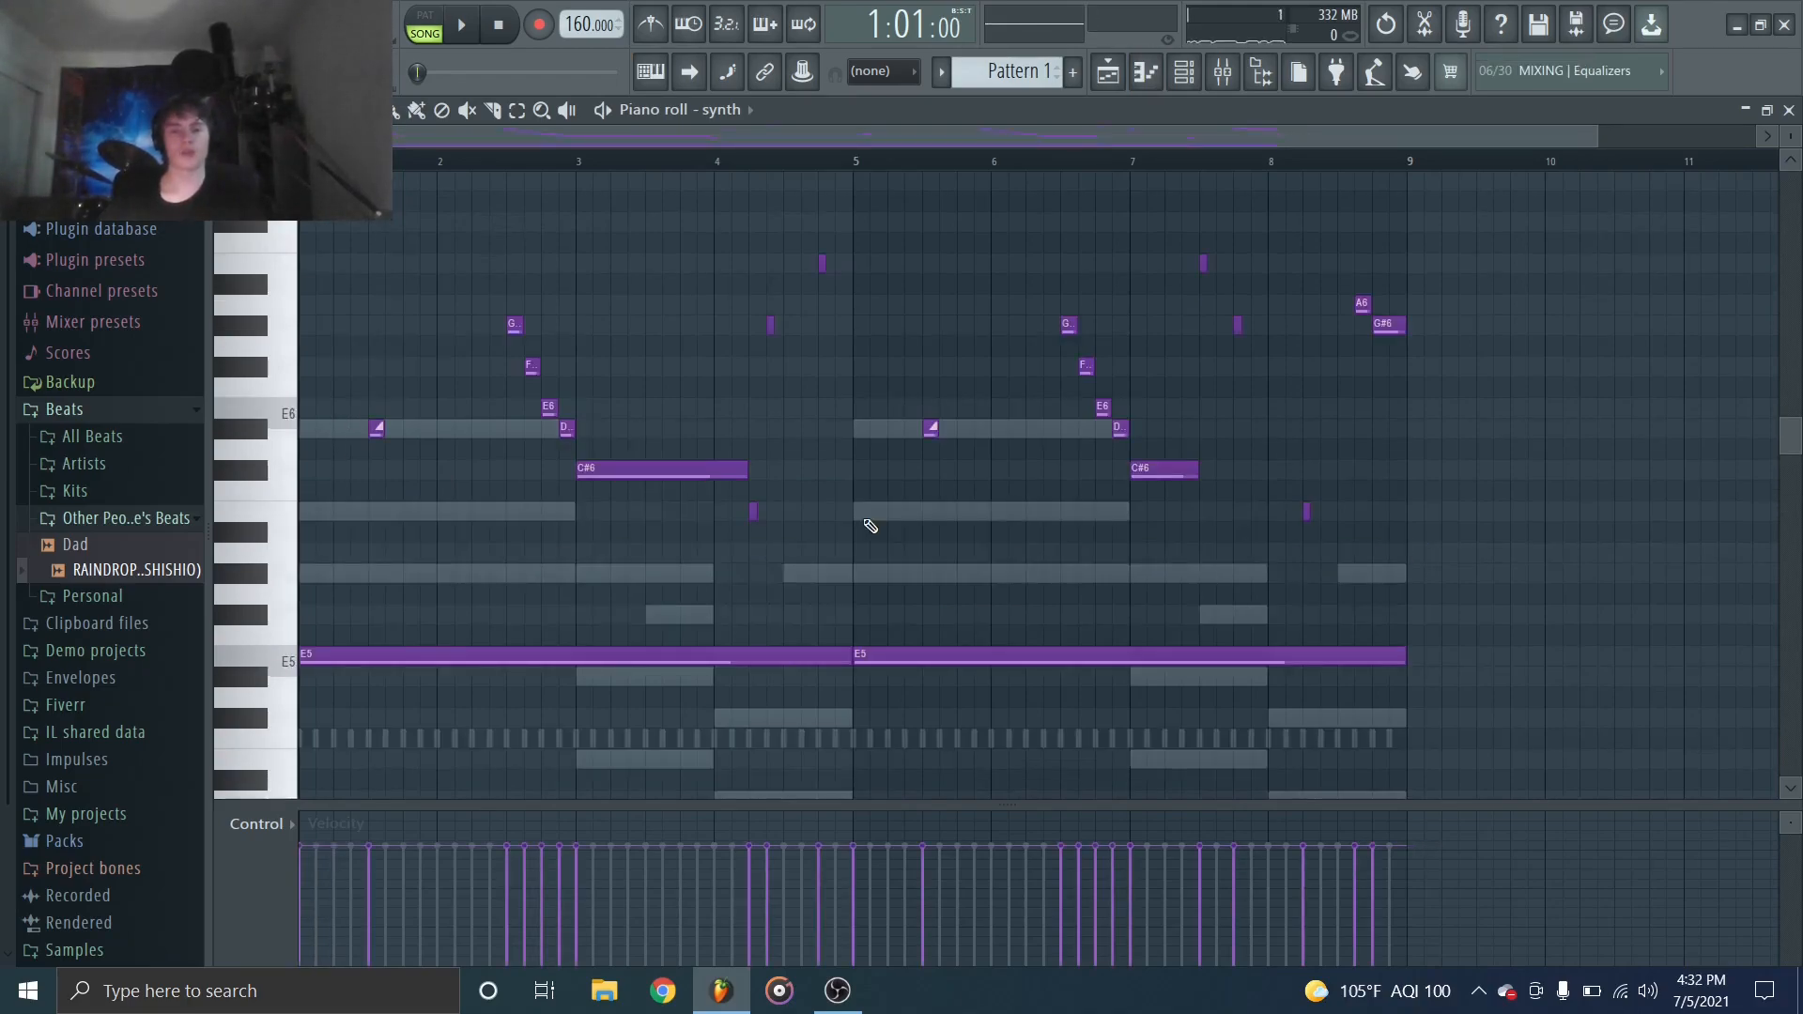
# Examine the synth melody in the piano roll, including its slide notes and the descending run in bar 2.
pyautogui.press('space')
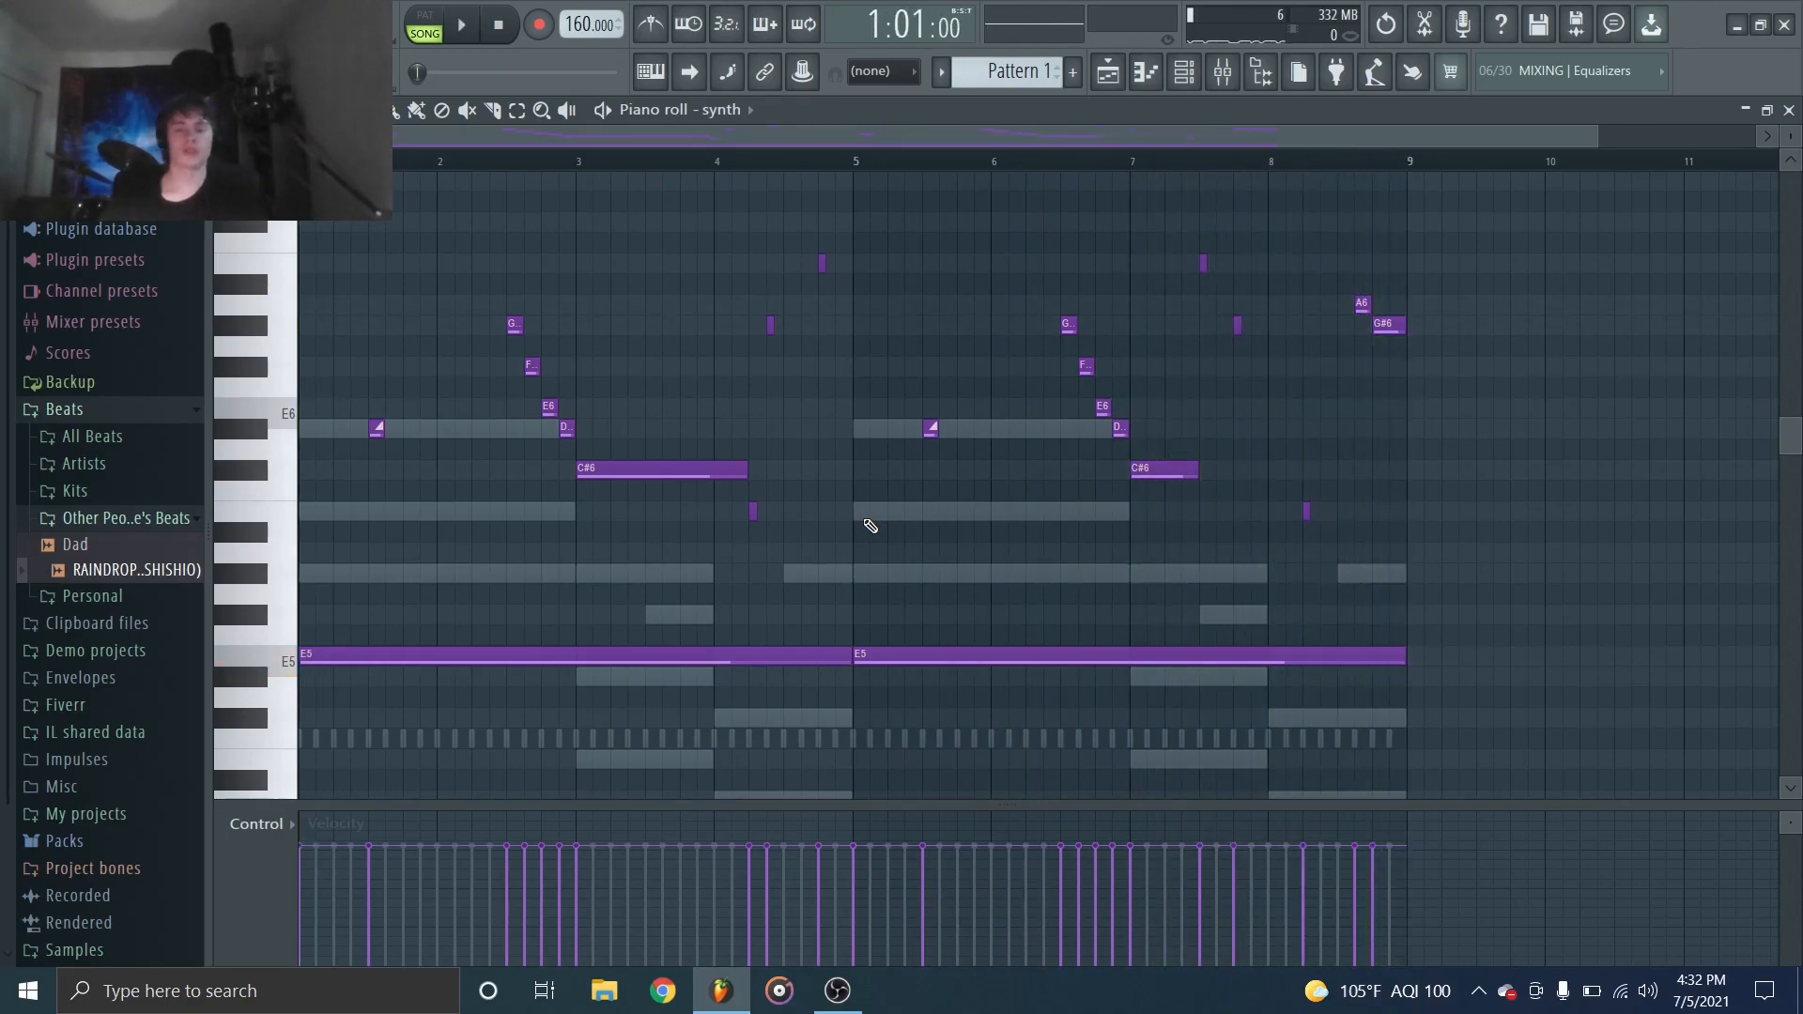
pyautogui.scroll(8, 393, 492)
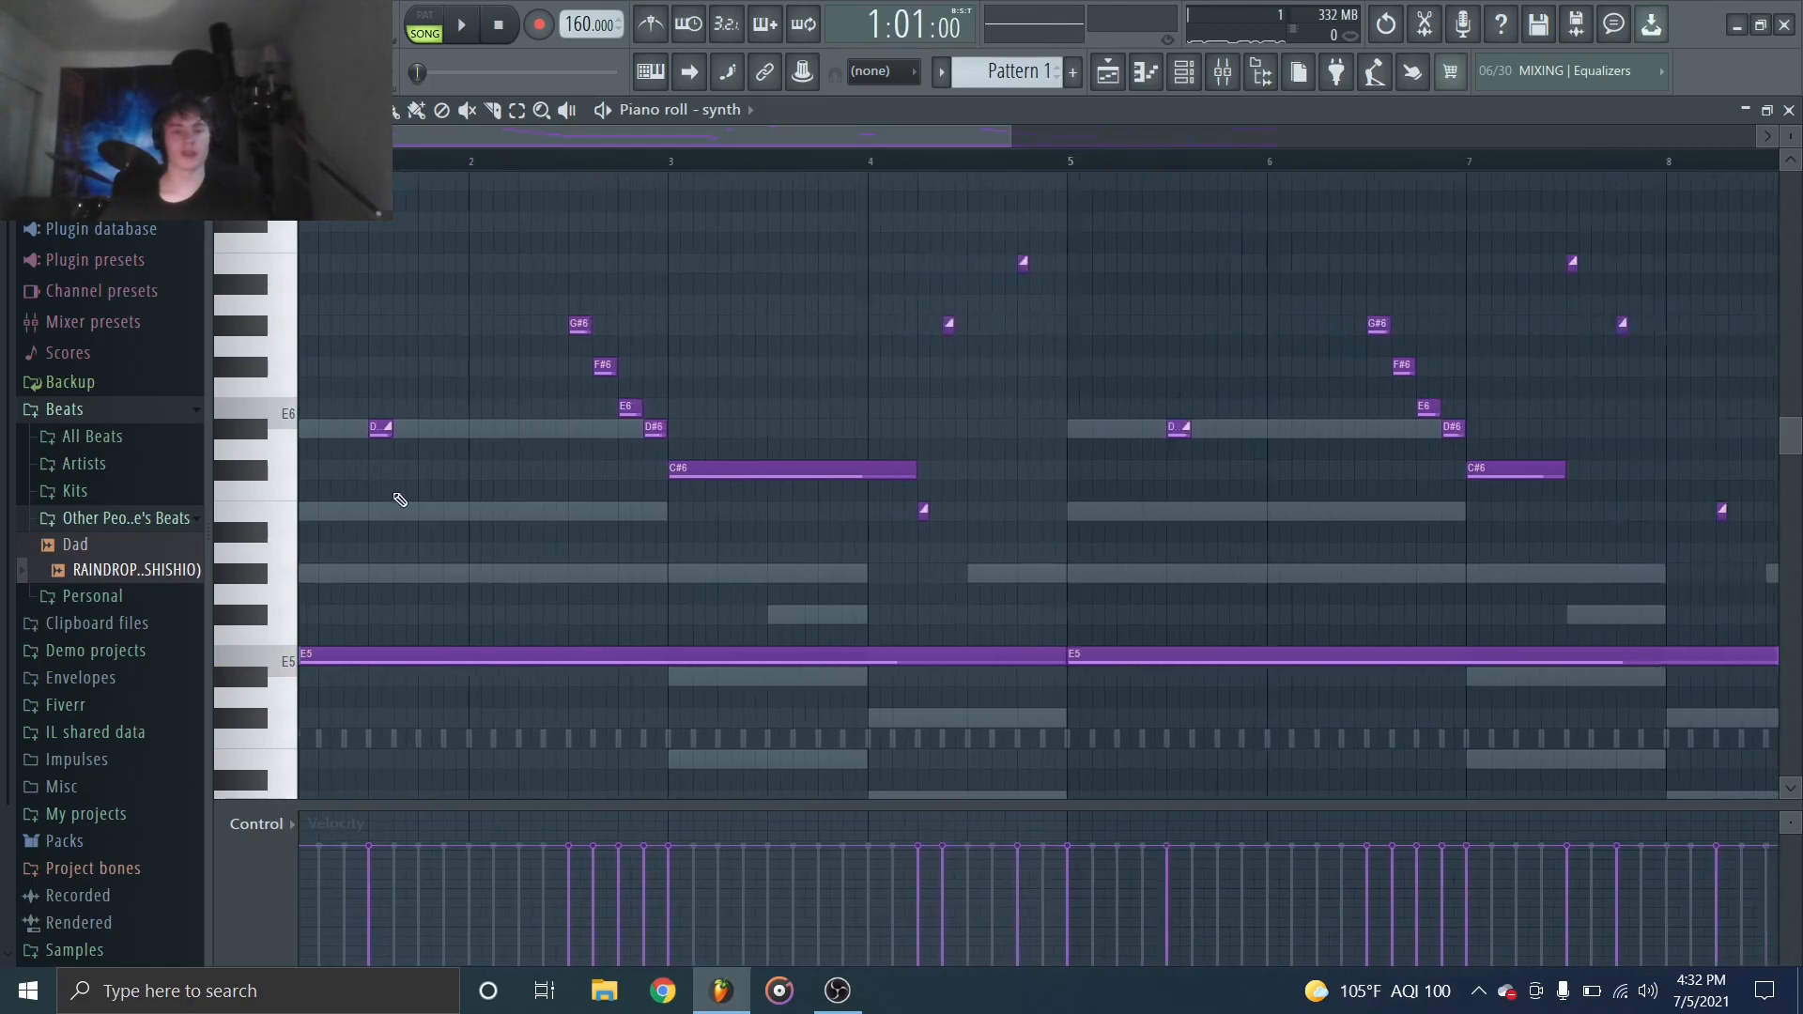
pyautogui.moveTo(372, 481); pyautogui.dragTo(526, 312)
pyautogui.scroll(-8, 526, 312)
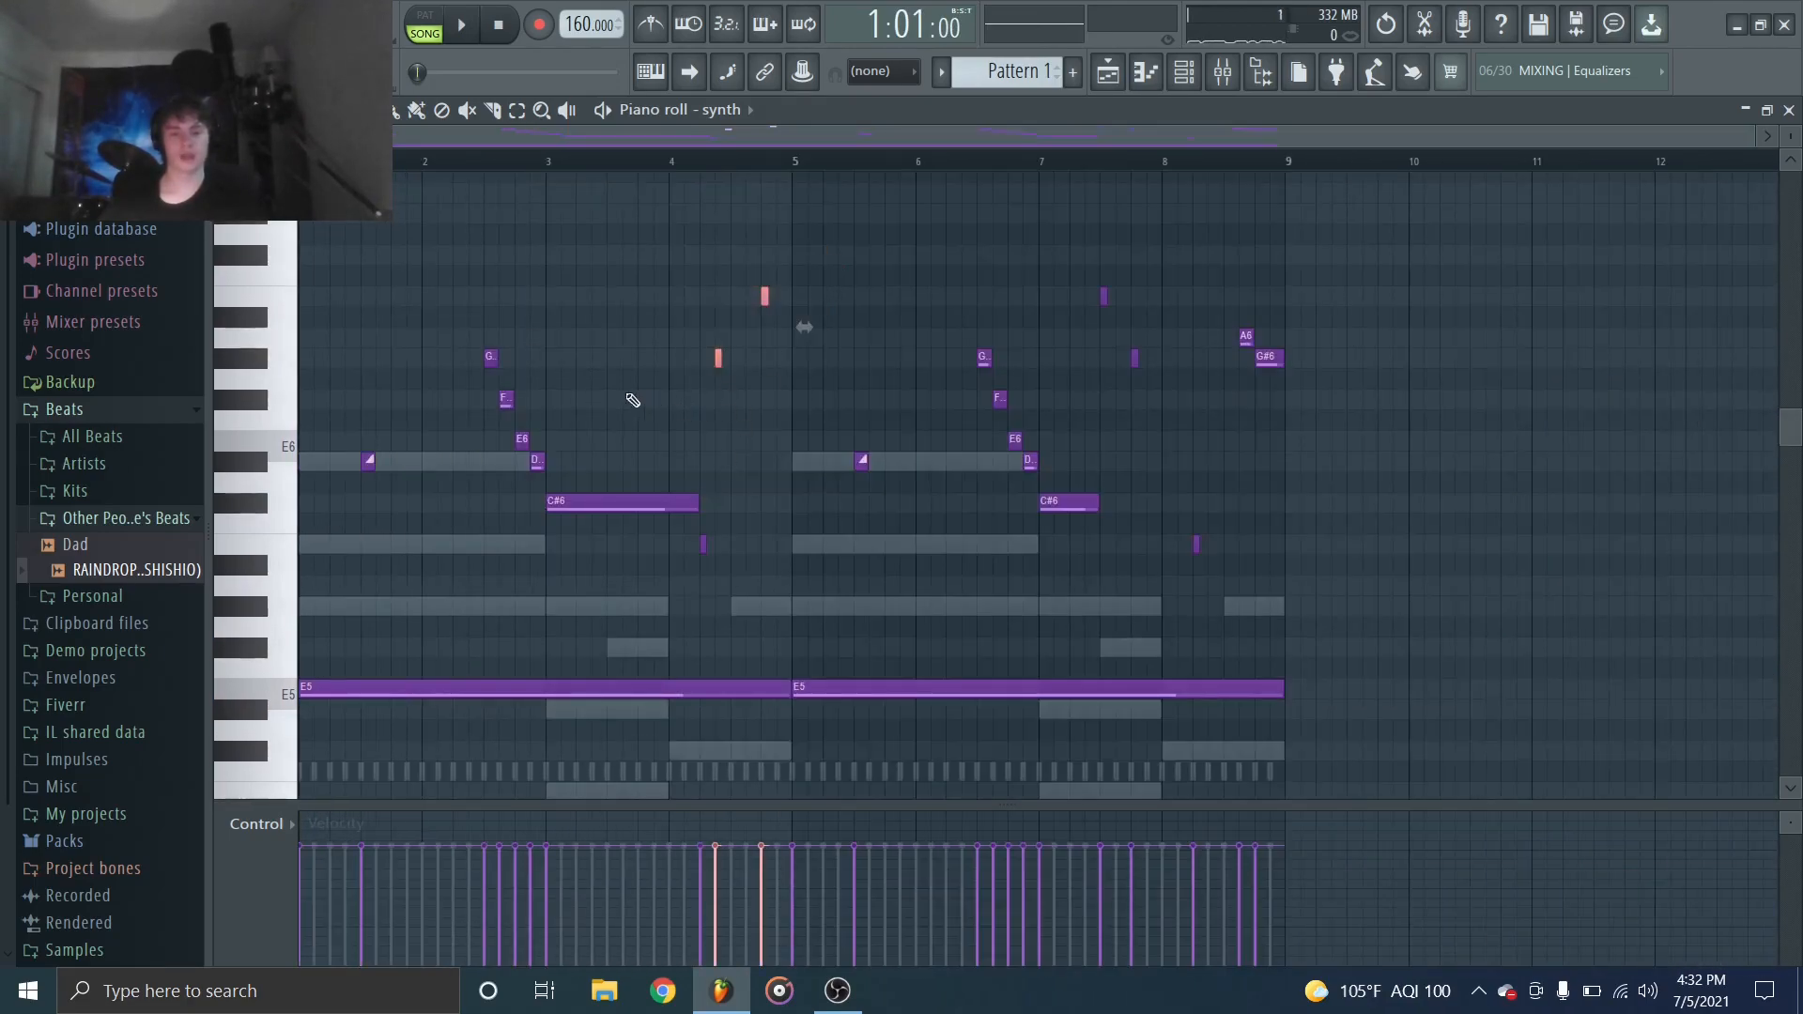
pyautogui.scroll(5, 523, 491)
pyautogui.moveTo(889, 560); pyautogui.dragTo(357, 226)
pyautogui.click(607, 266)
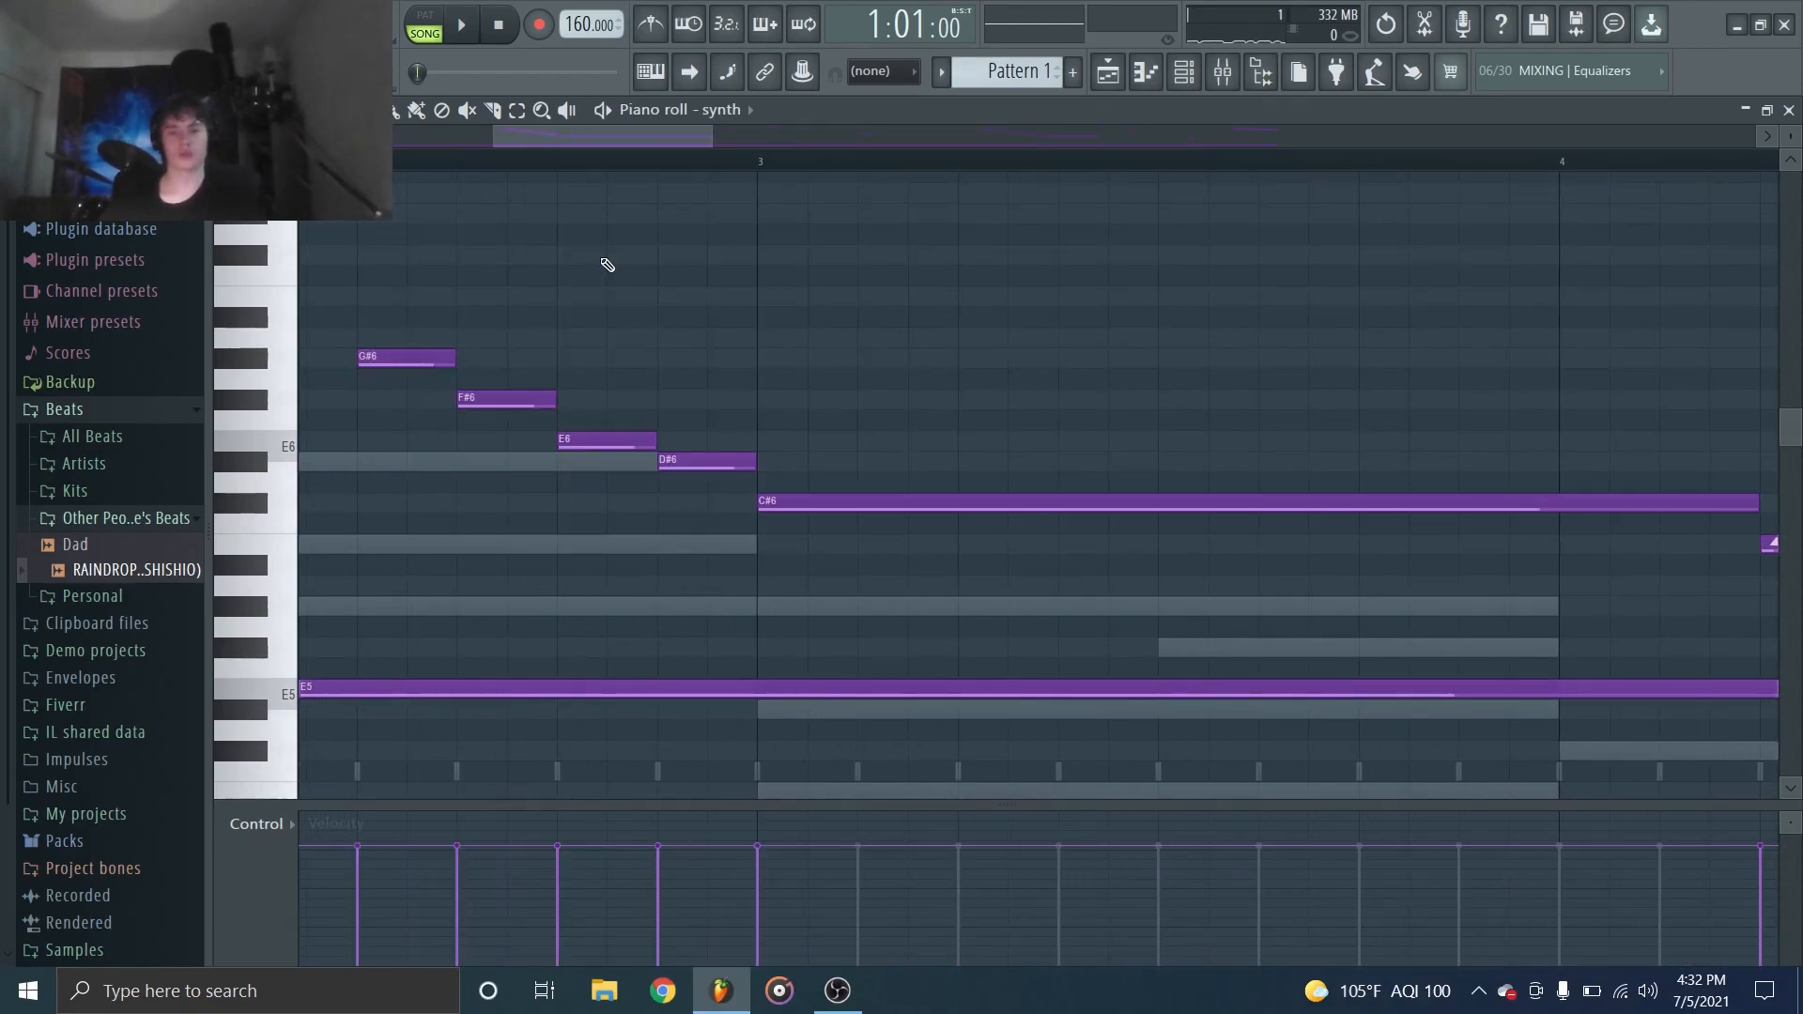
pyautogui.scroll(-8, 608, 266)
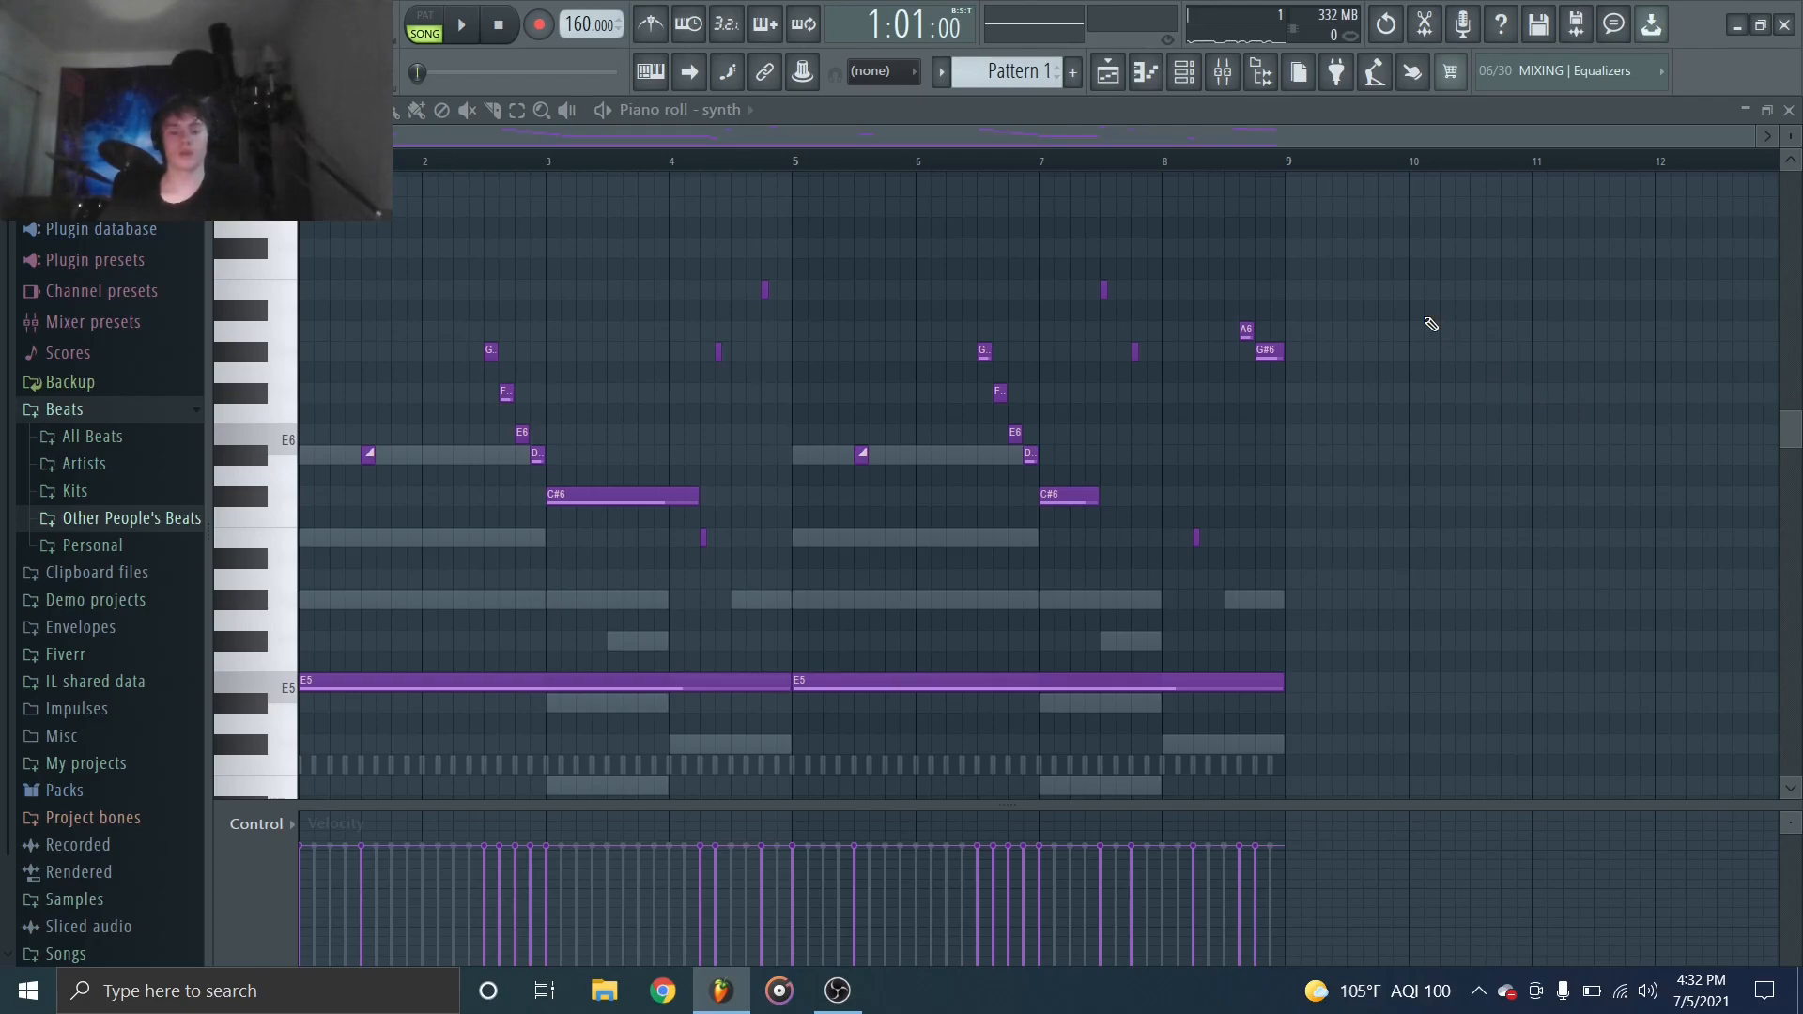
# Collapse the Beats folder, check the repeated C5 notes of the Hat Essential pattern and start playback.
pyautogui.click(82, 414)
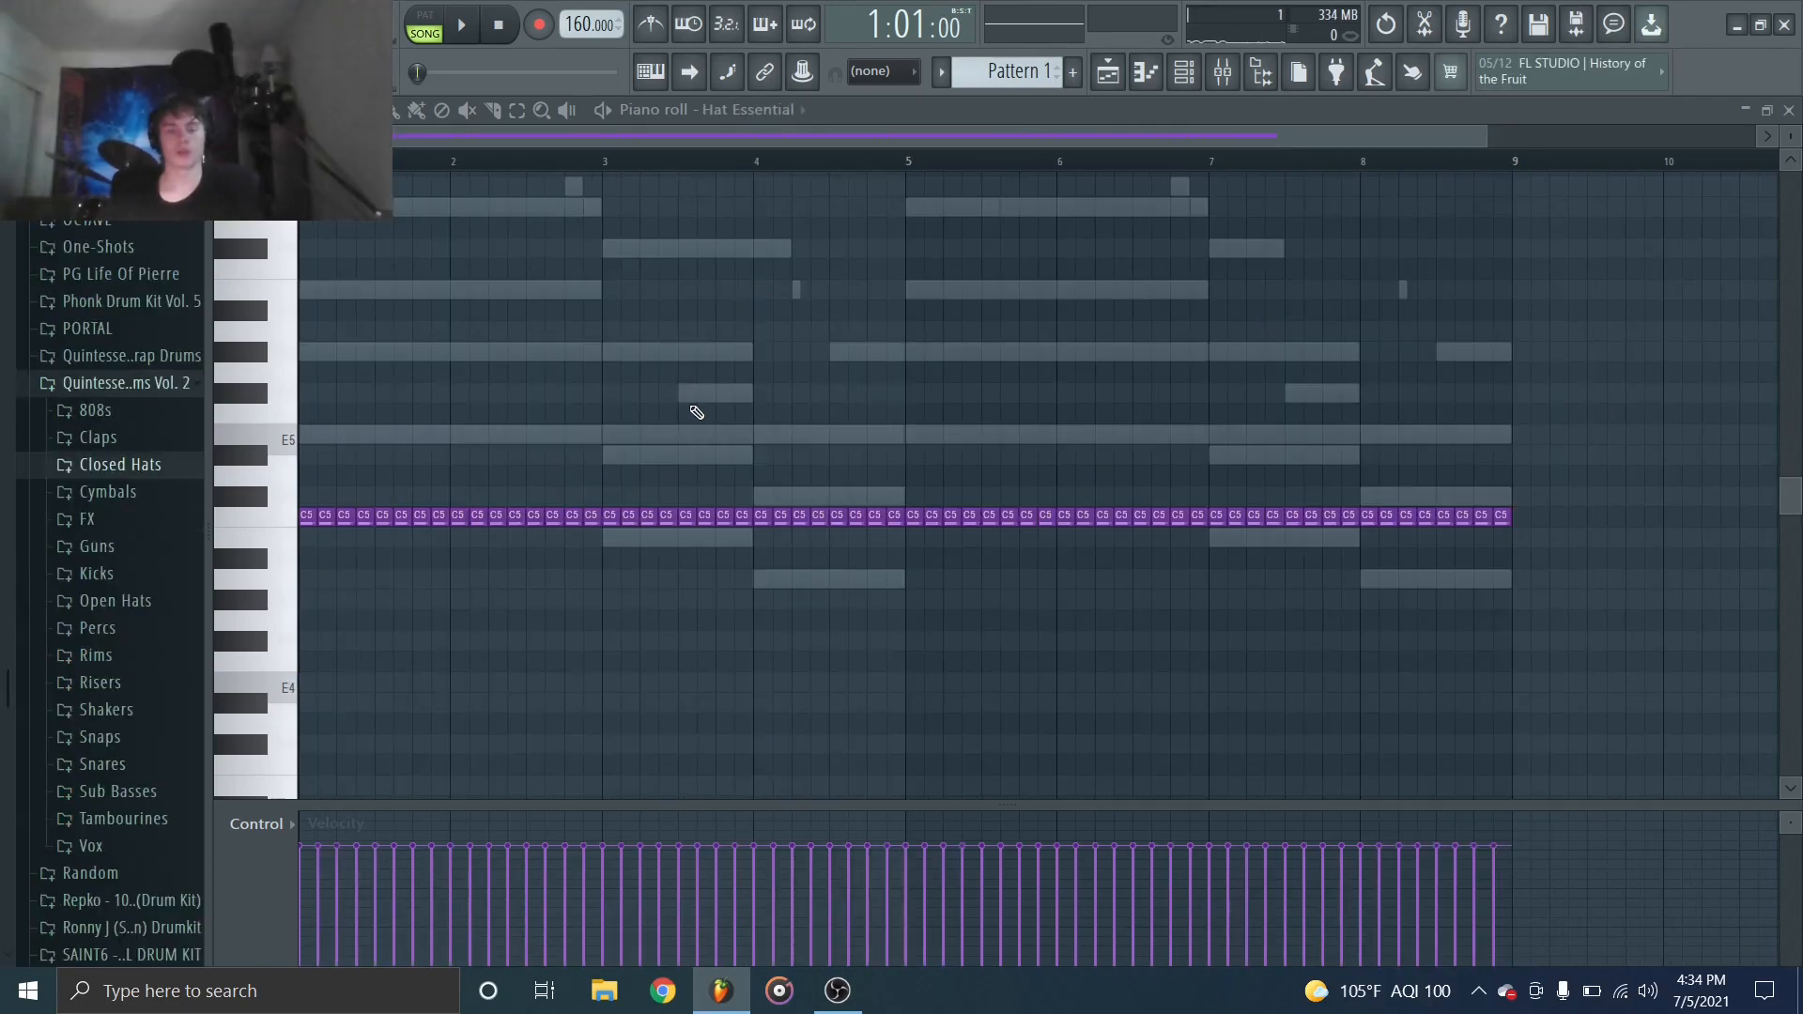
pyautogui.moveTo(1524, 434); pyautogui.dragTo(404, 624)
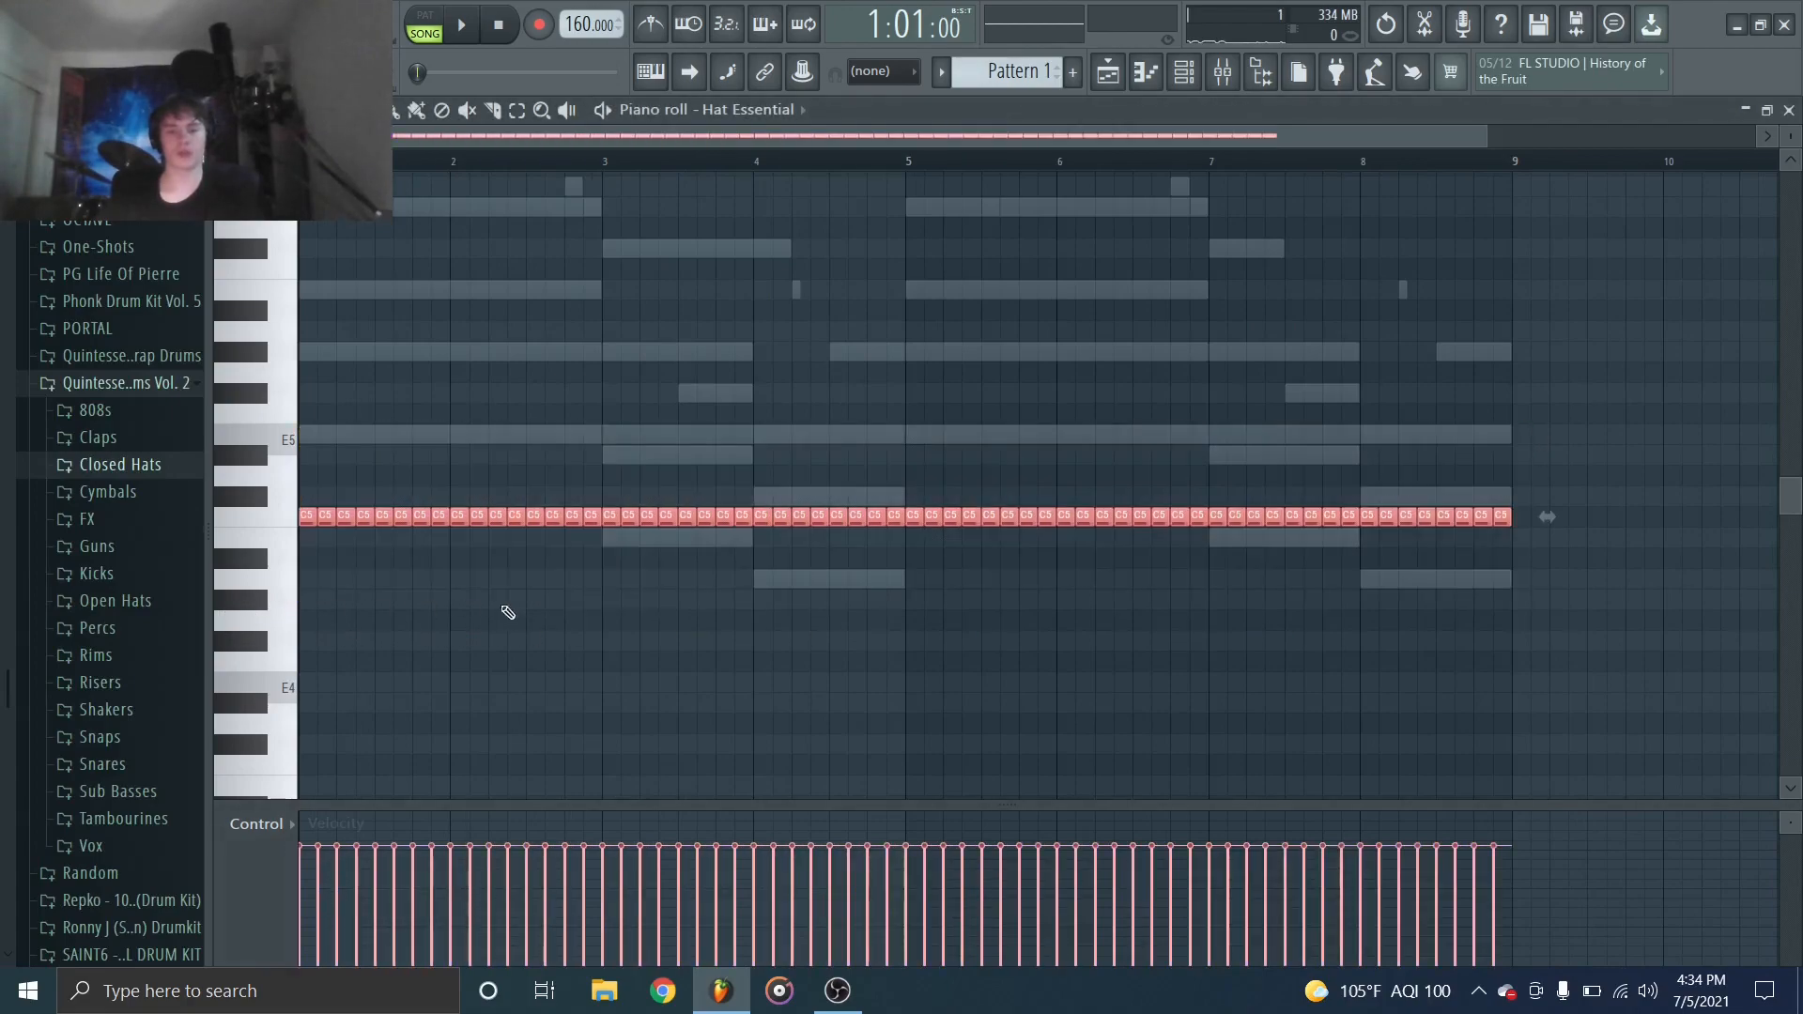
pyautogui.click(619, 565)
pyautogui.press('space')
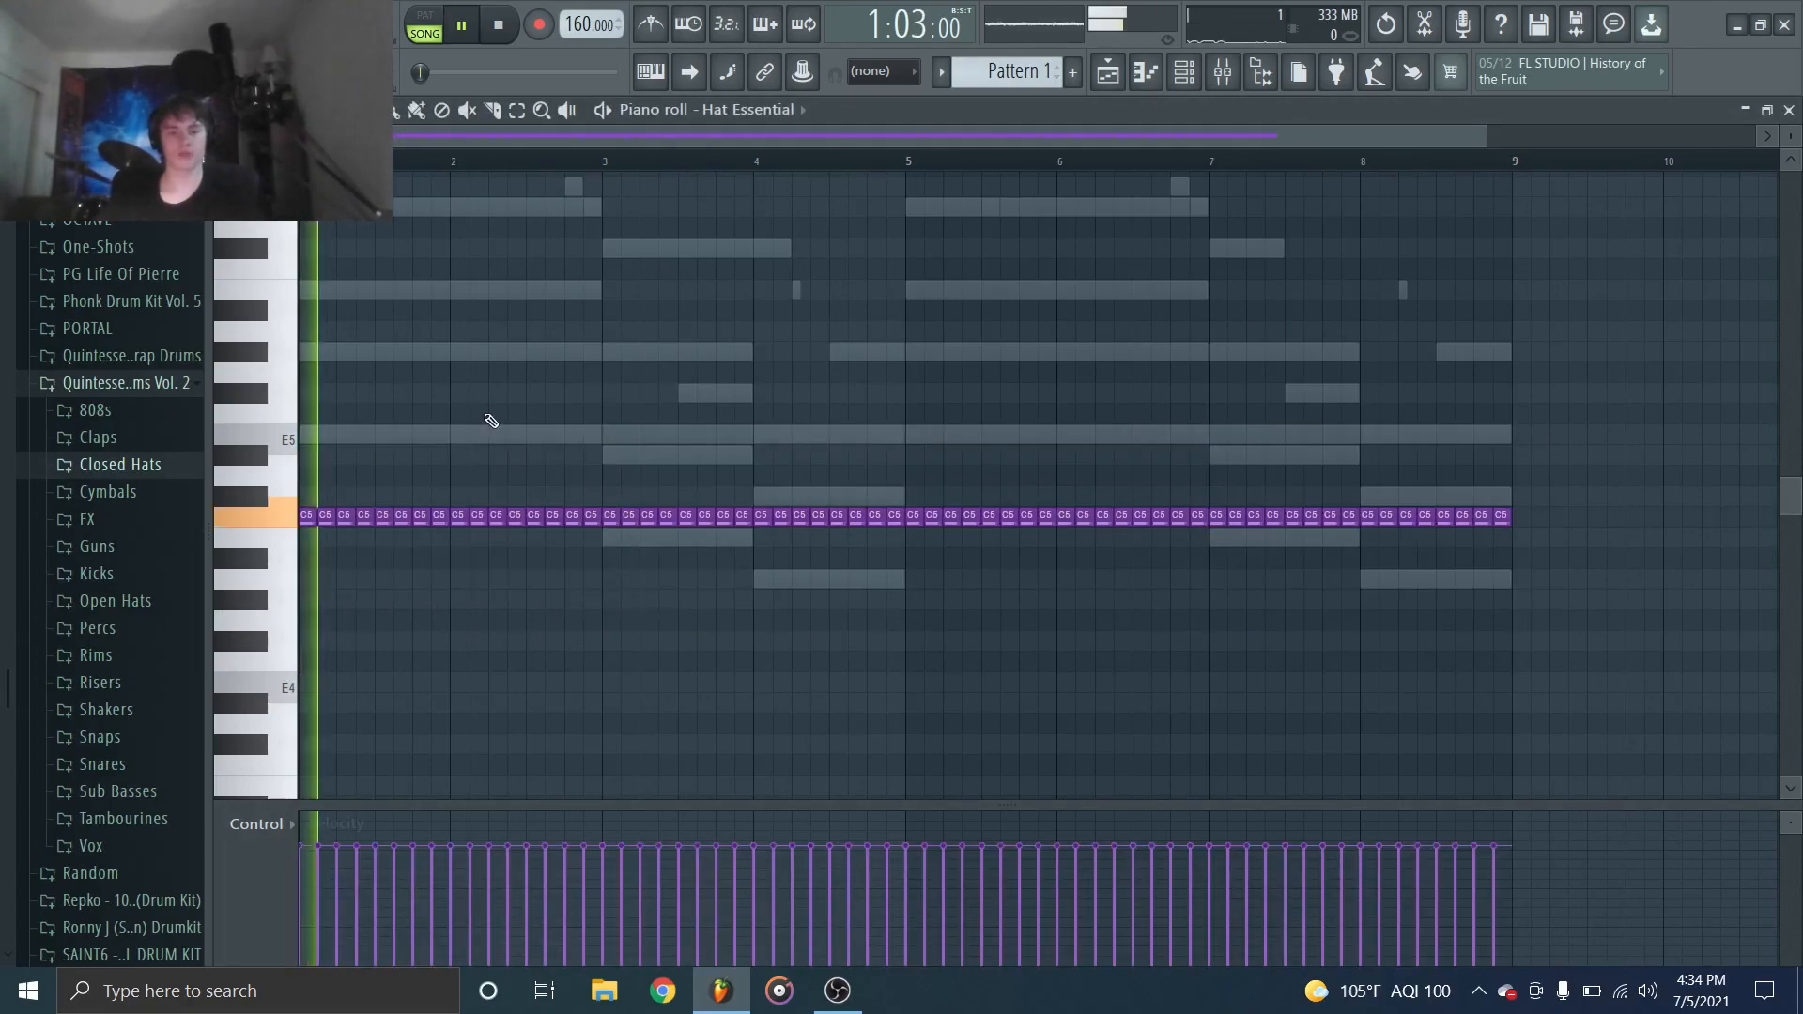
# Open the Closed Hats sample folder, stop playback and preview the Hat Big Sherm sample.
pyautogui.click(114, 466)
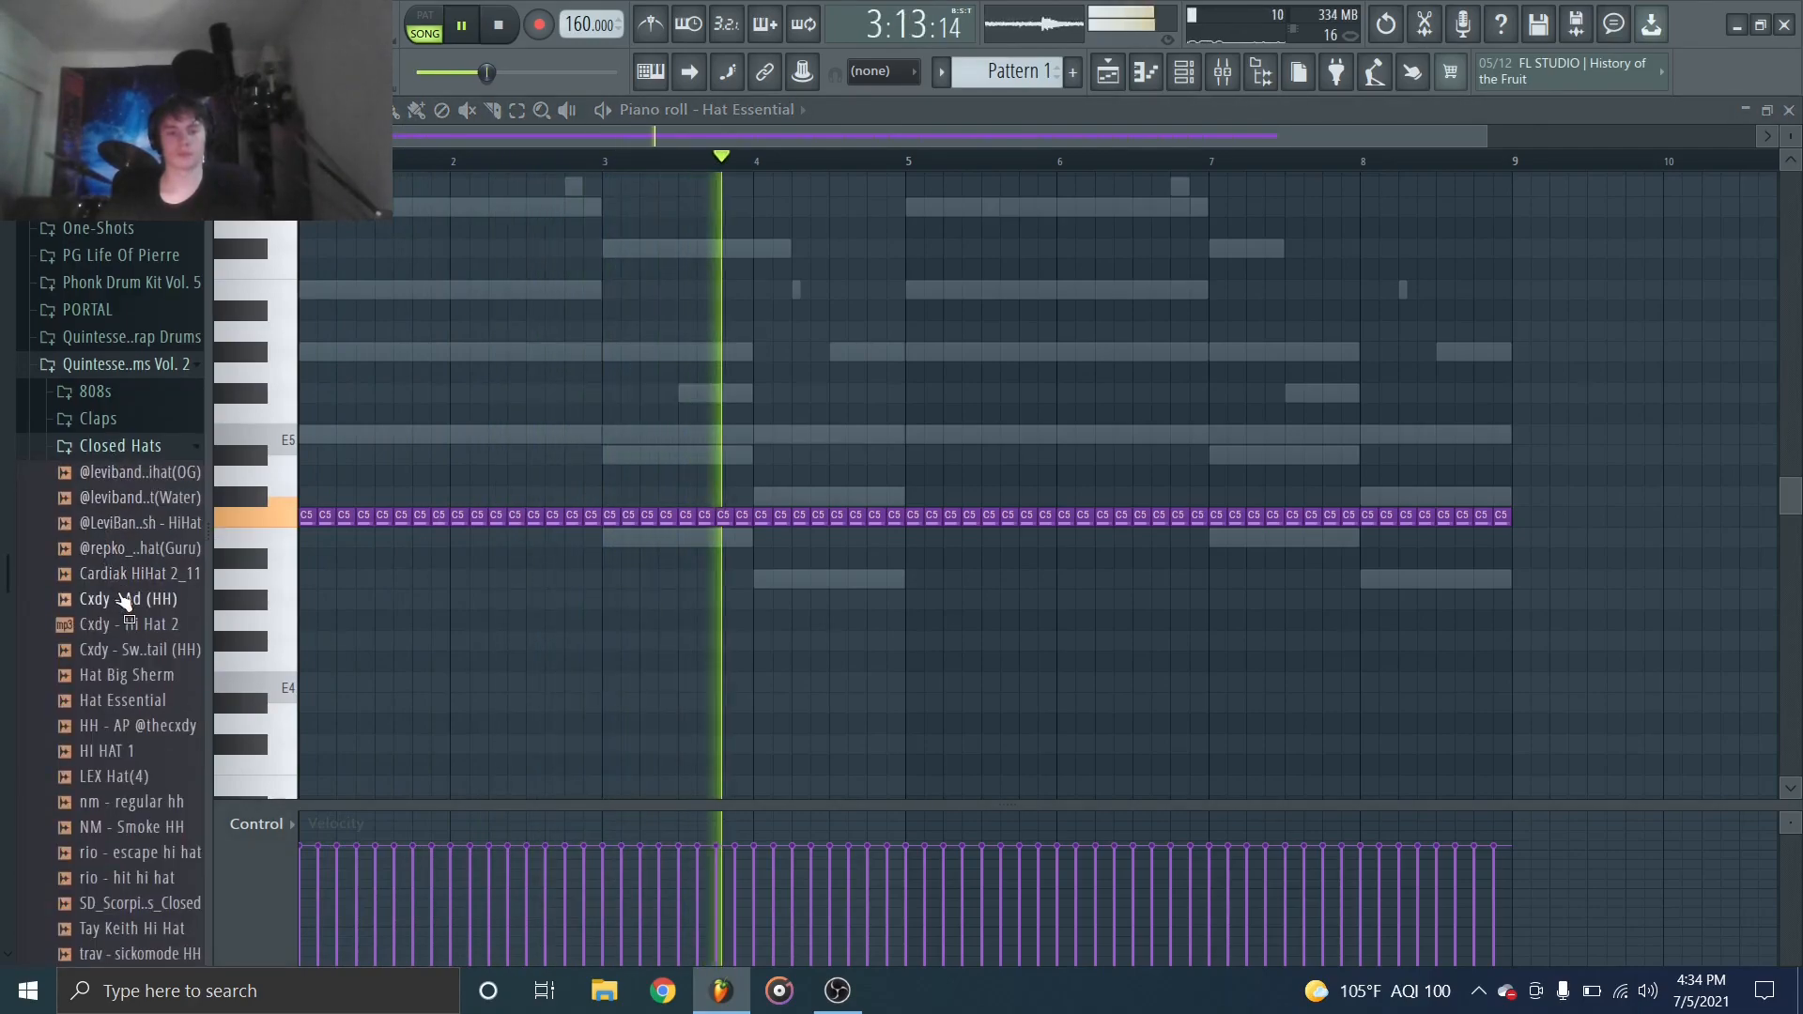
pyautogui.press('space')
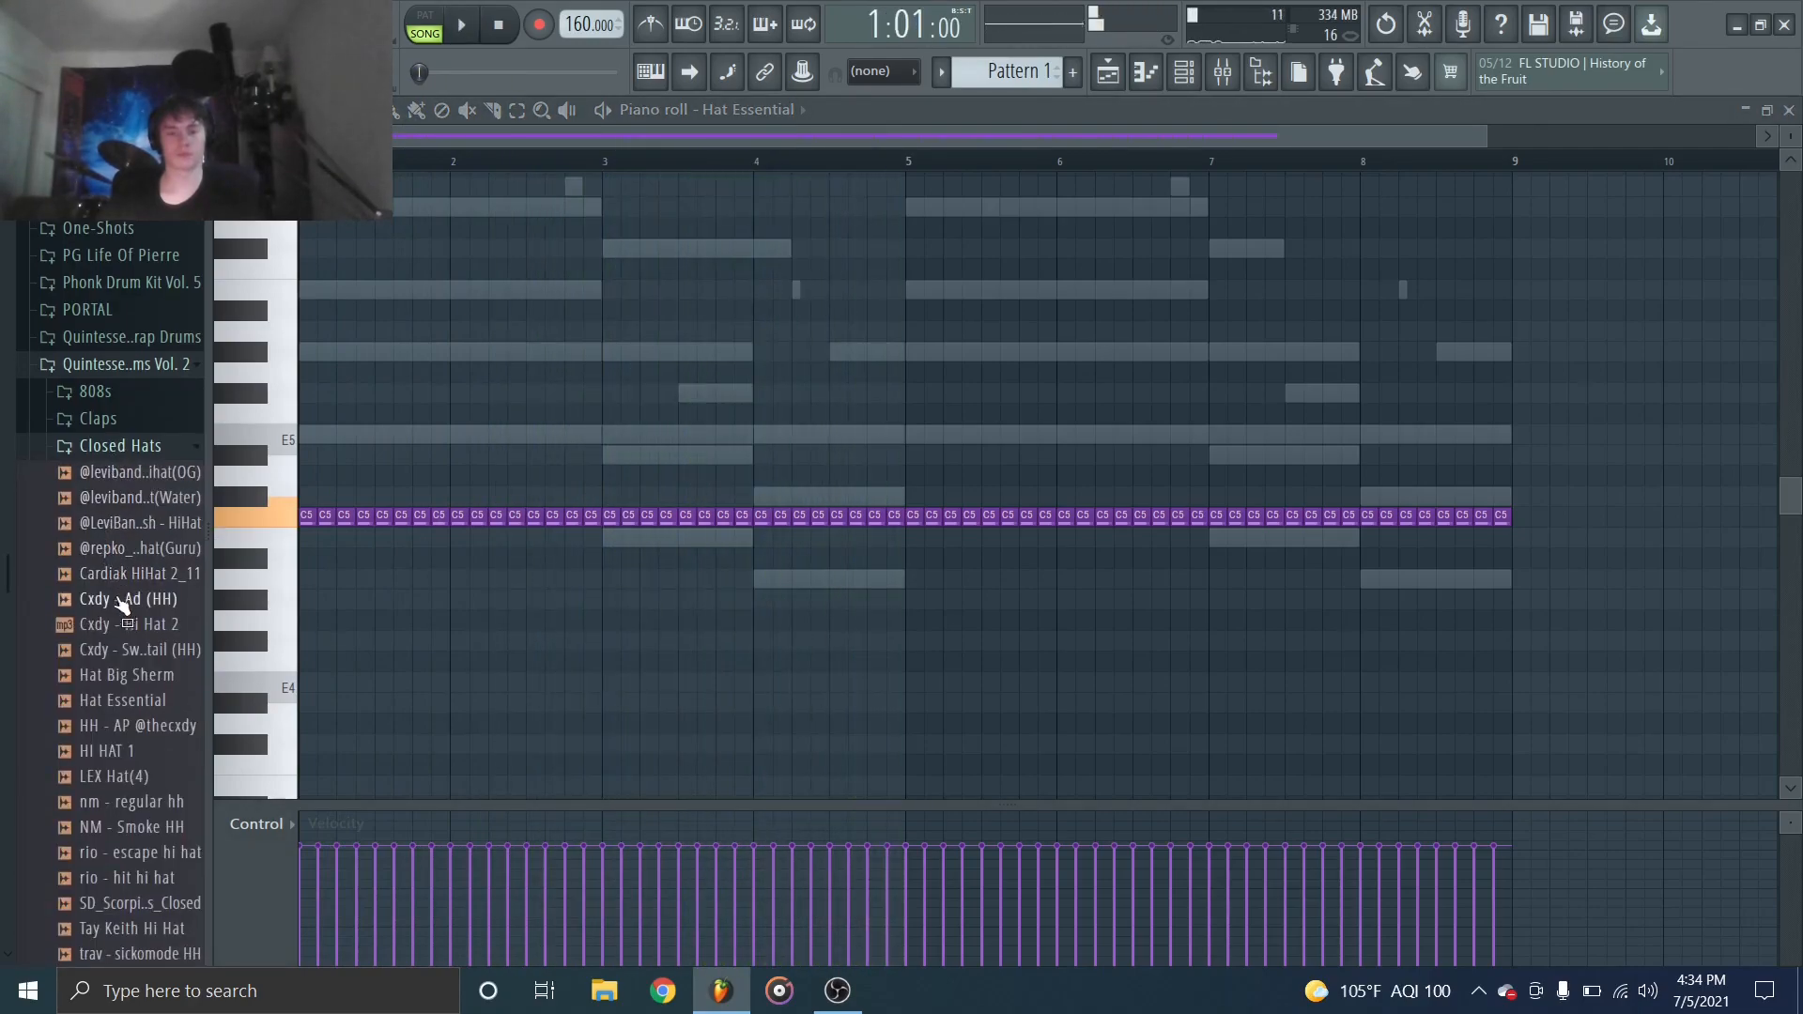
pyautogui.click(111, 684)
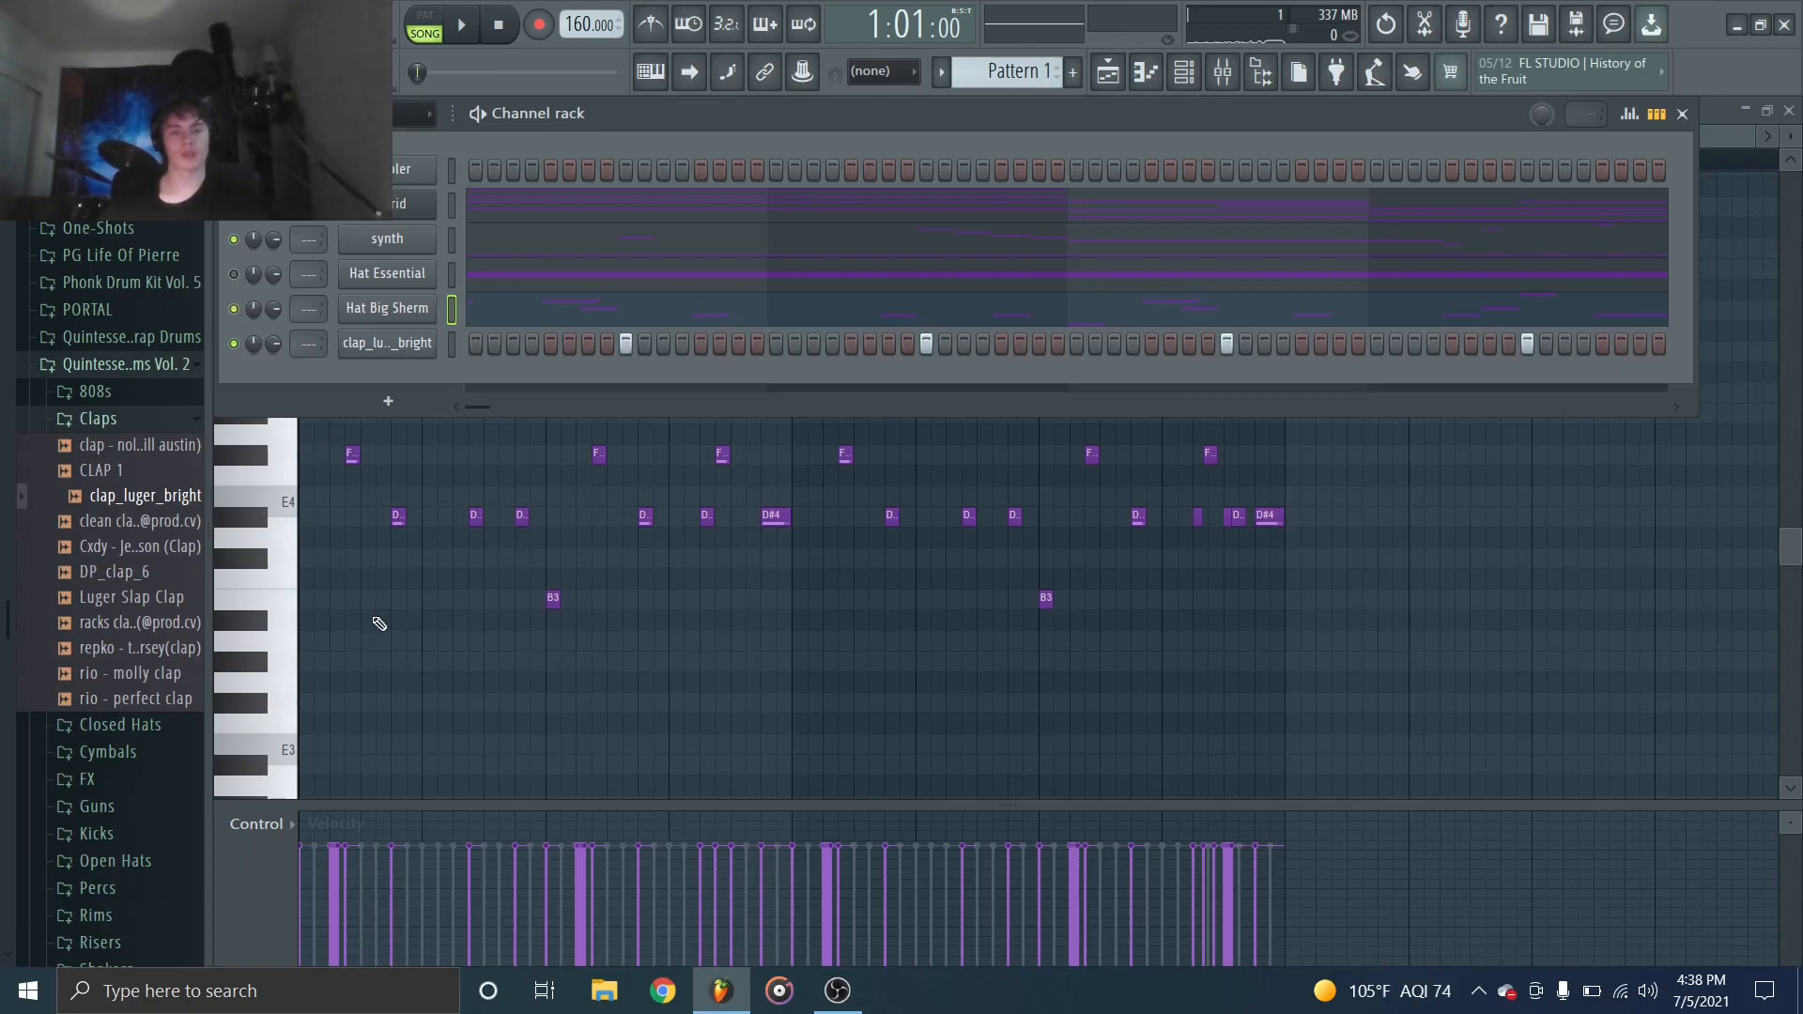
# Hide the channel rack and play back the beat with the Hat Big Sherm pattern, stopping near the end.
pyautogui.press('F6')
pyautogui.press('space')
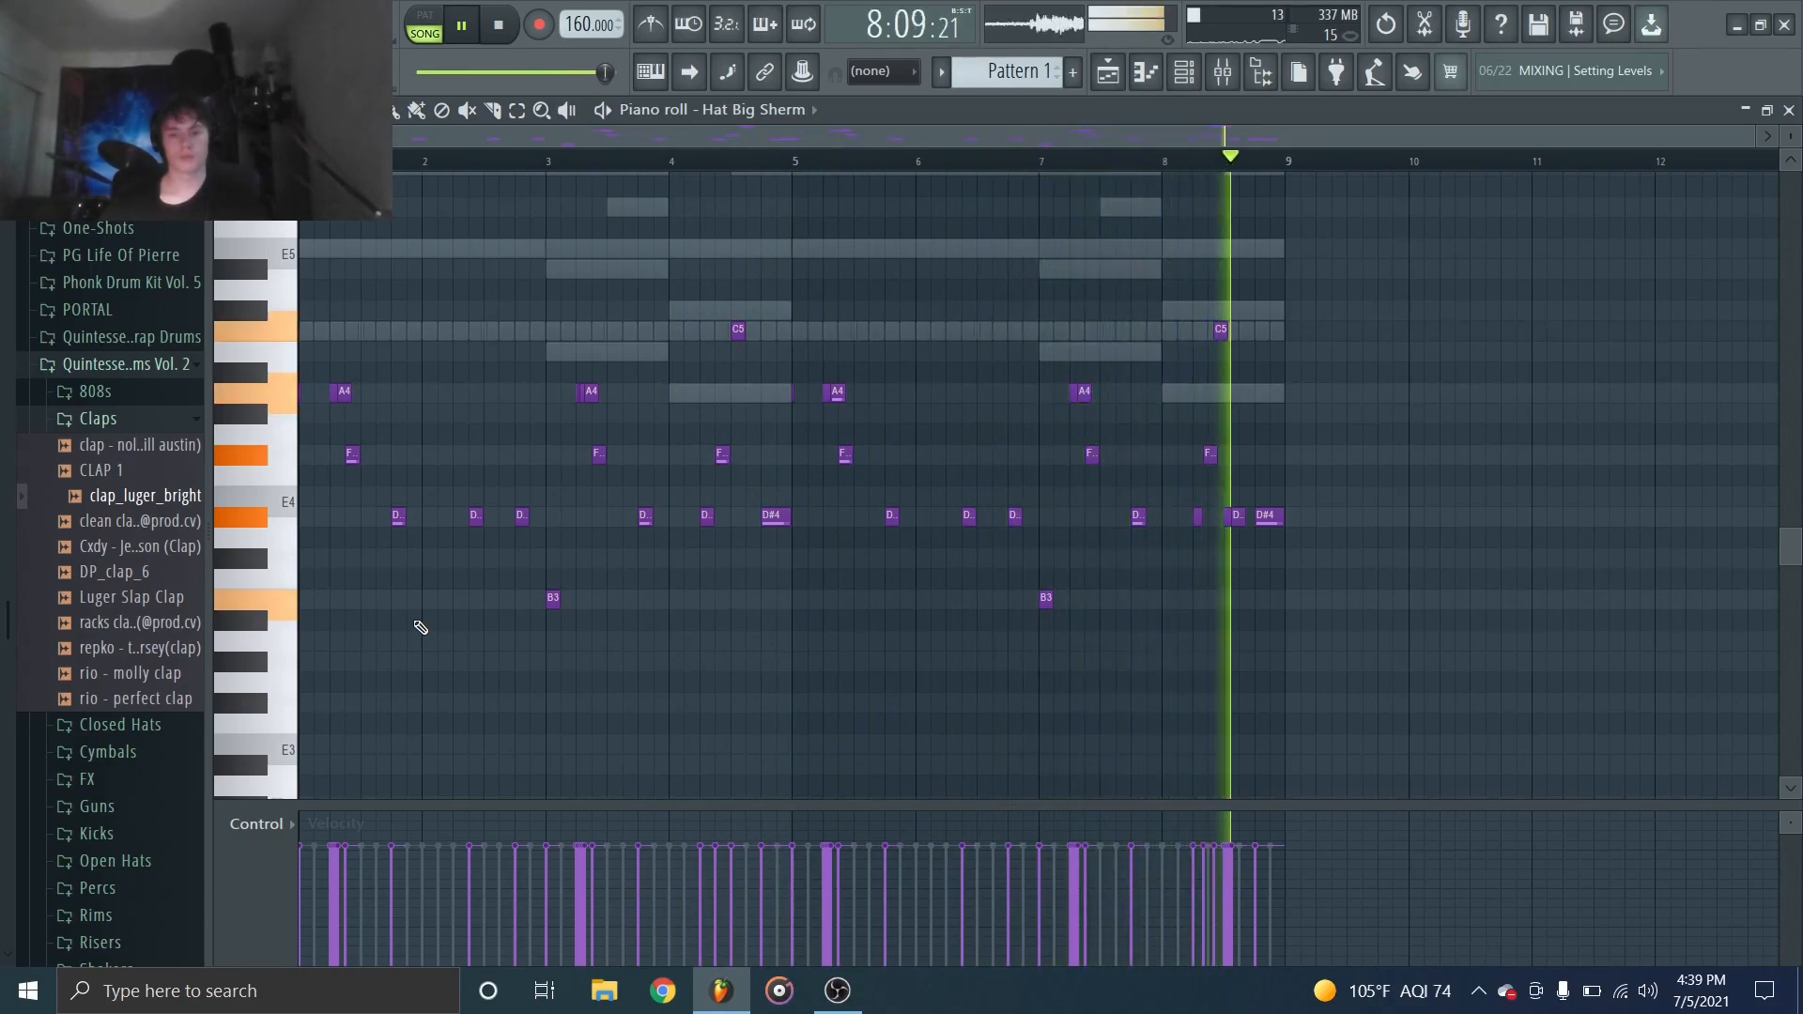
pyautogui.press('space')
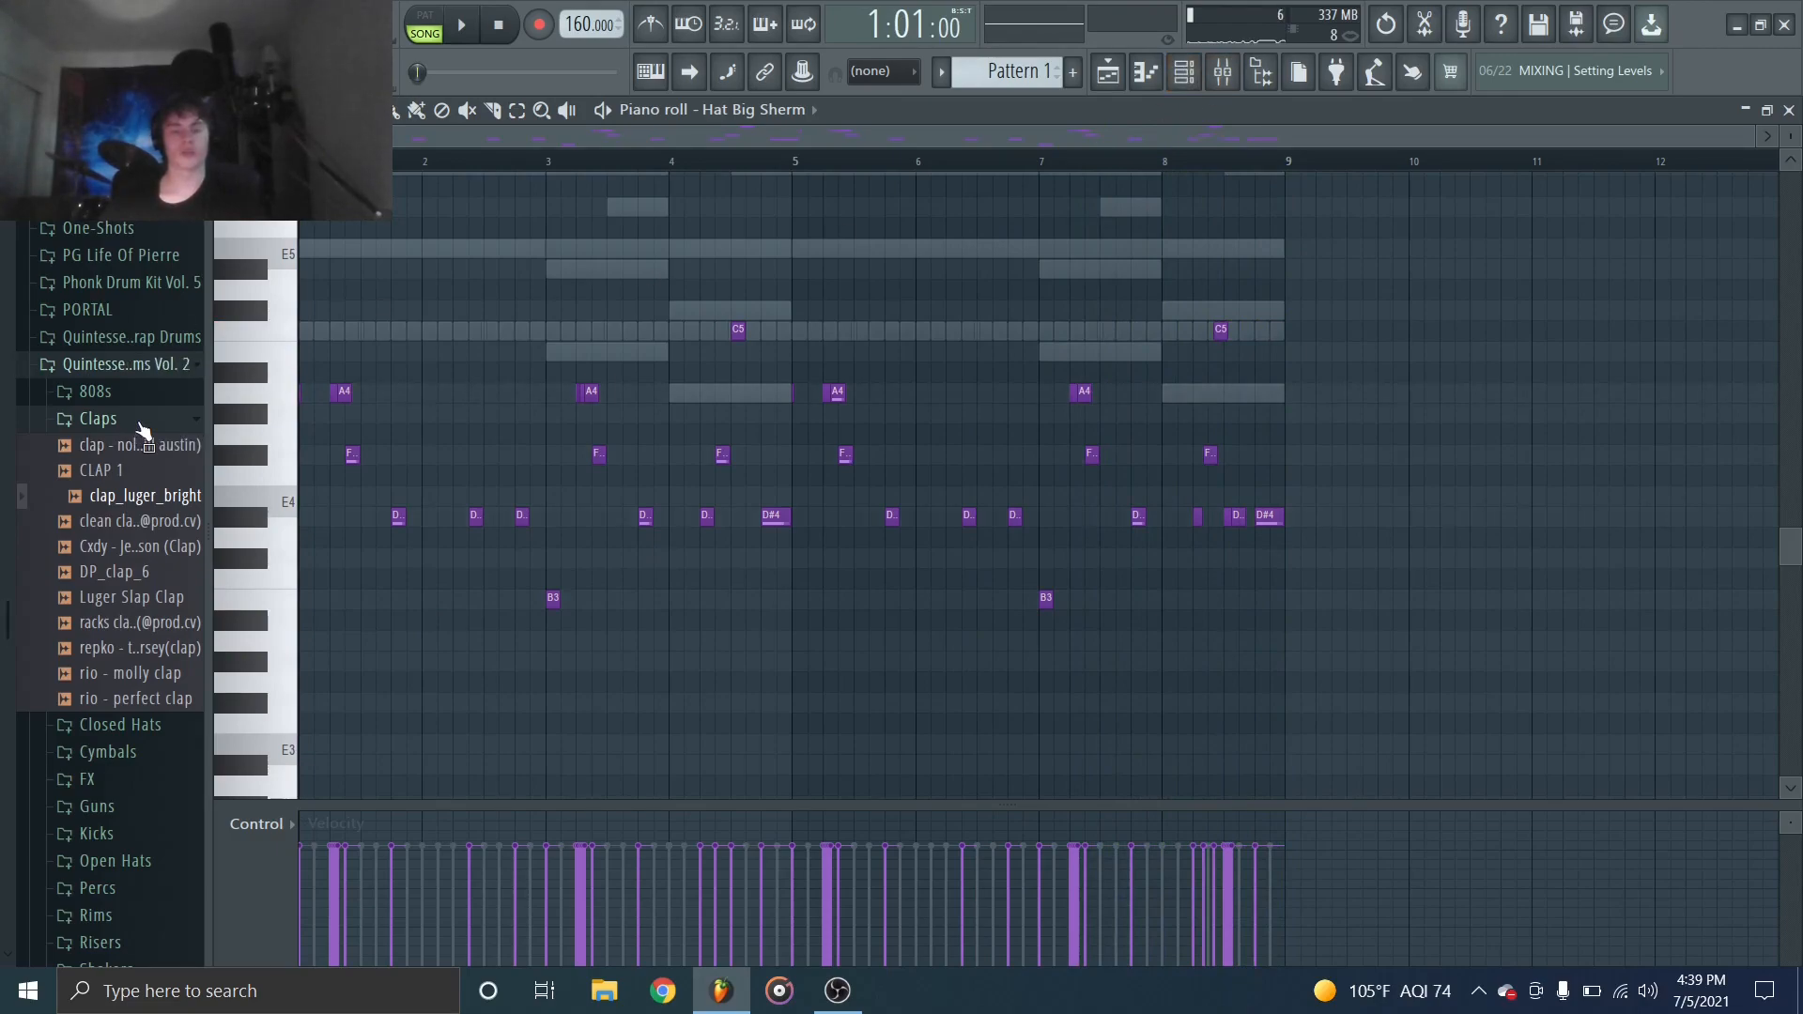
# Add the MACHU PICHU sample from the 808s folder as a new channel and show its empty piano roll.
pyautogui.click(134, 393)
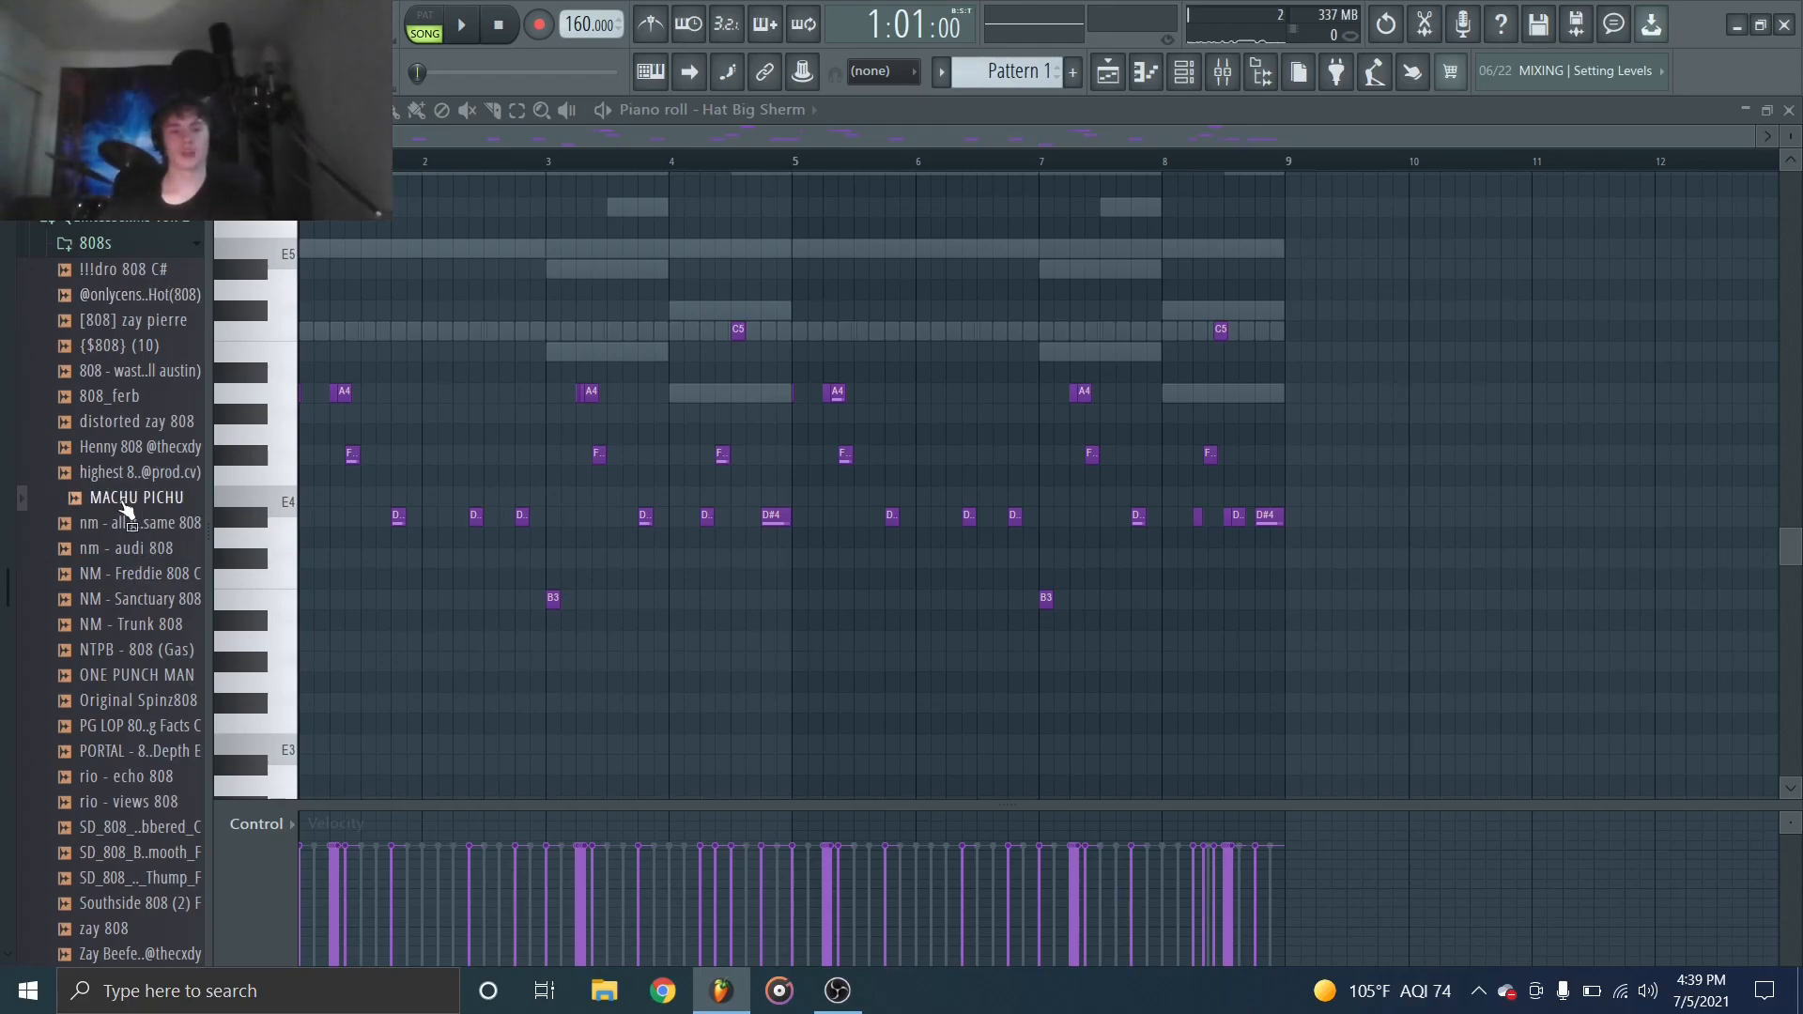
pyautogui.moveTo(125, 507); pyautogui.dragTo(1188, 140)
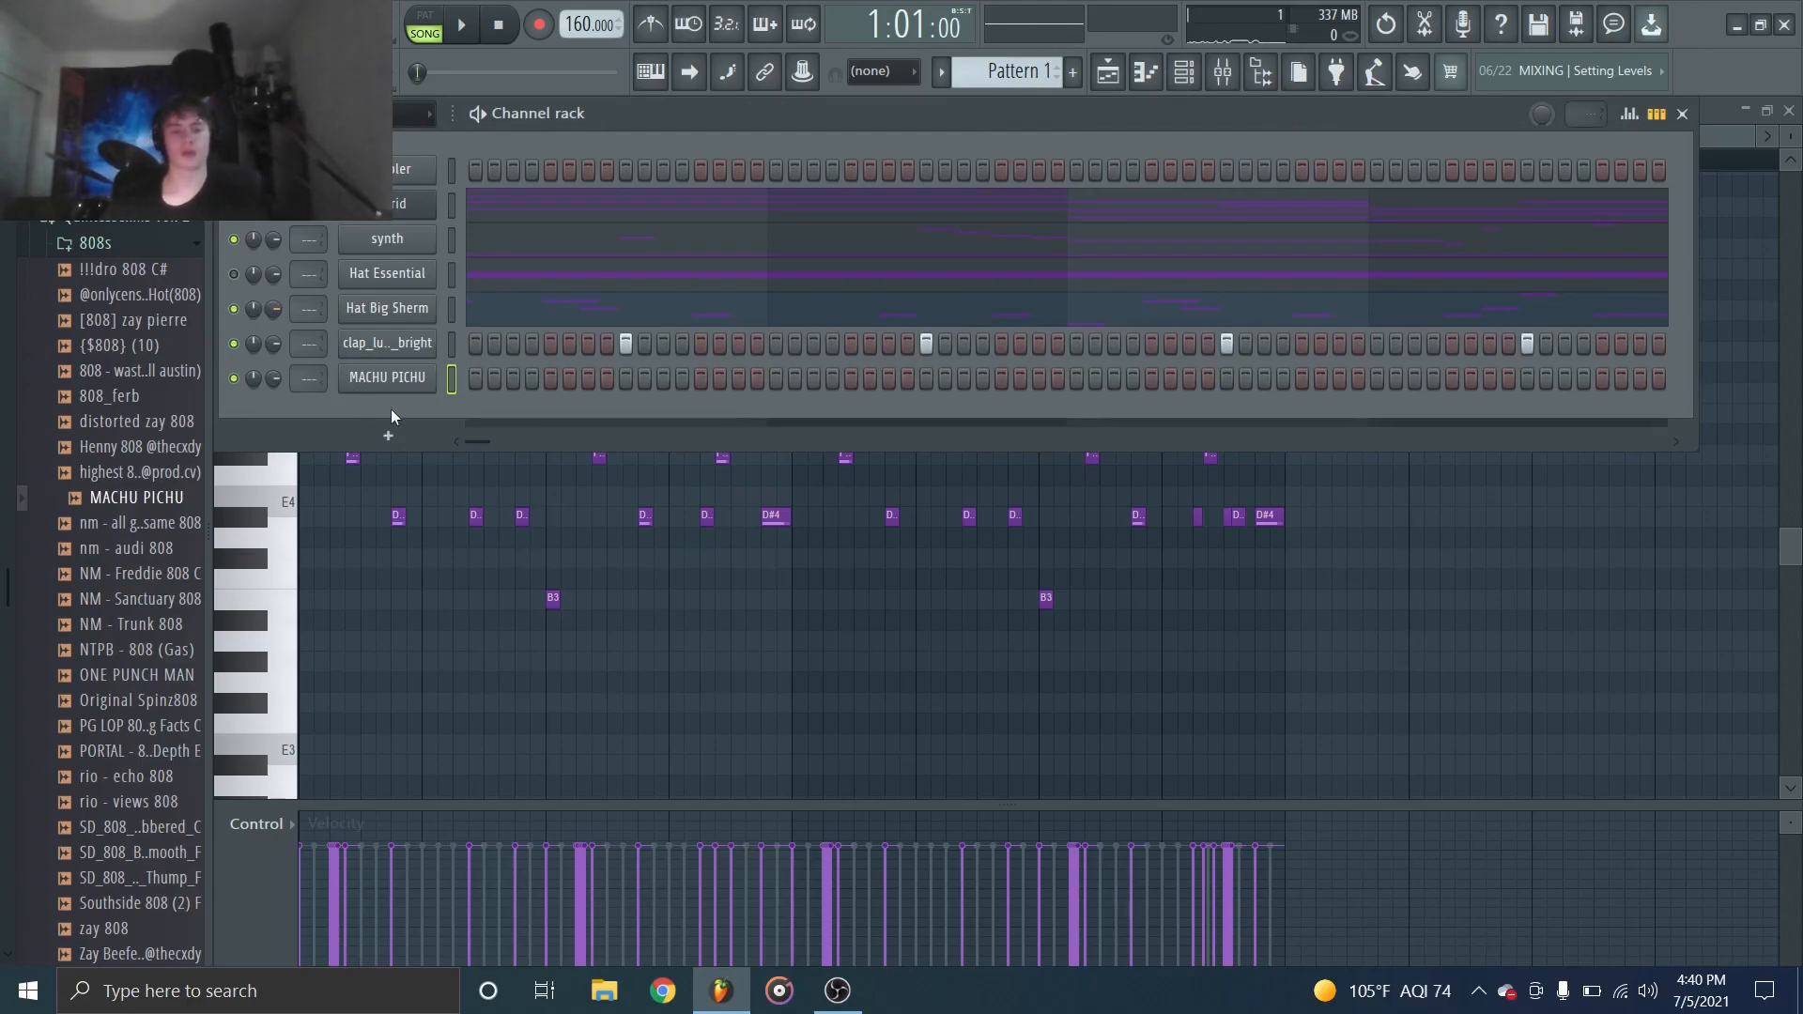
pyautogui.click(394, 378)
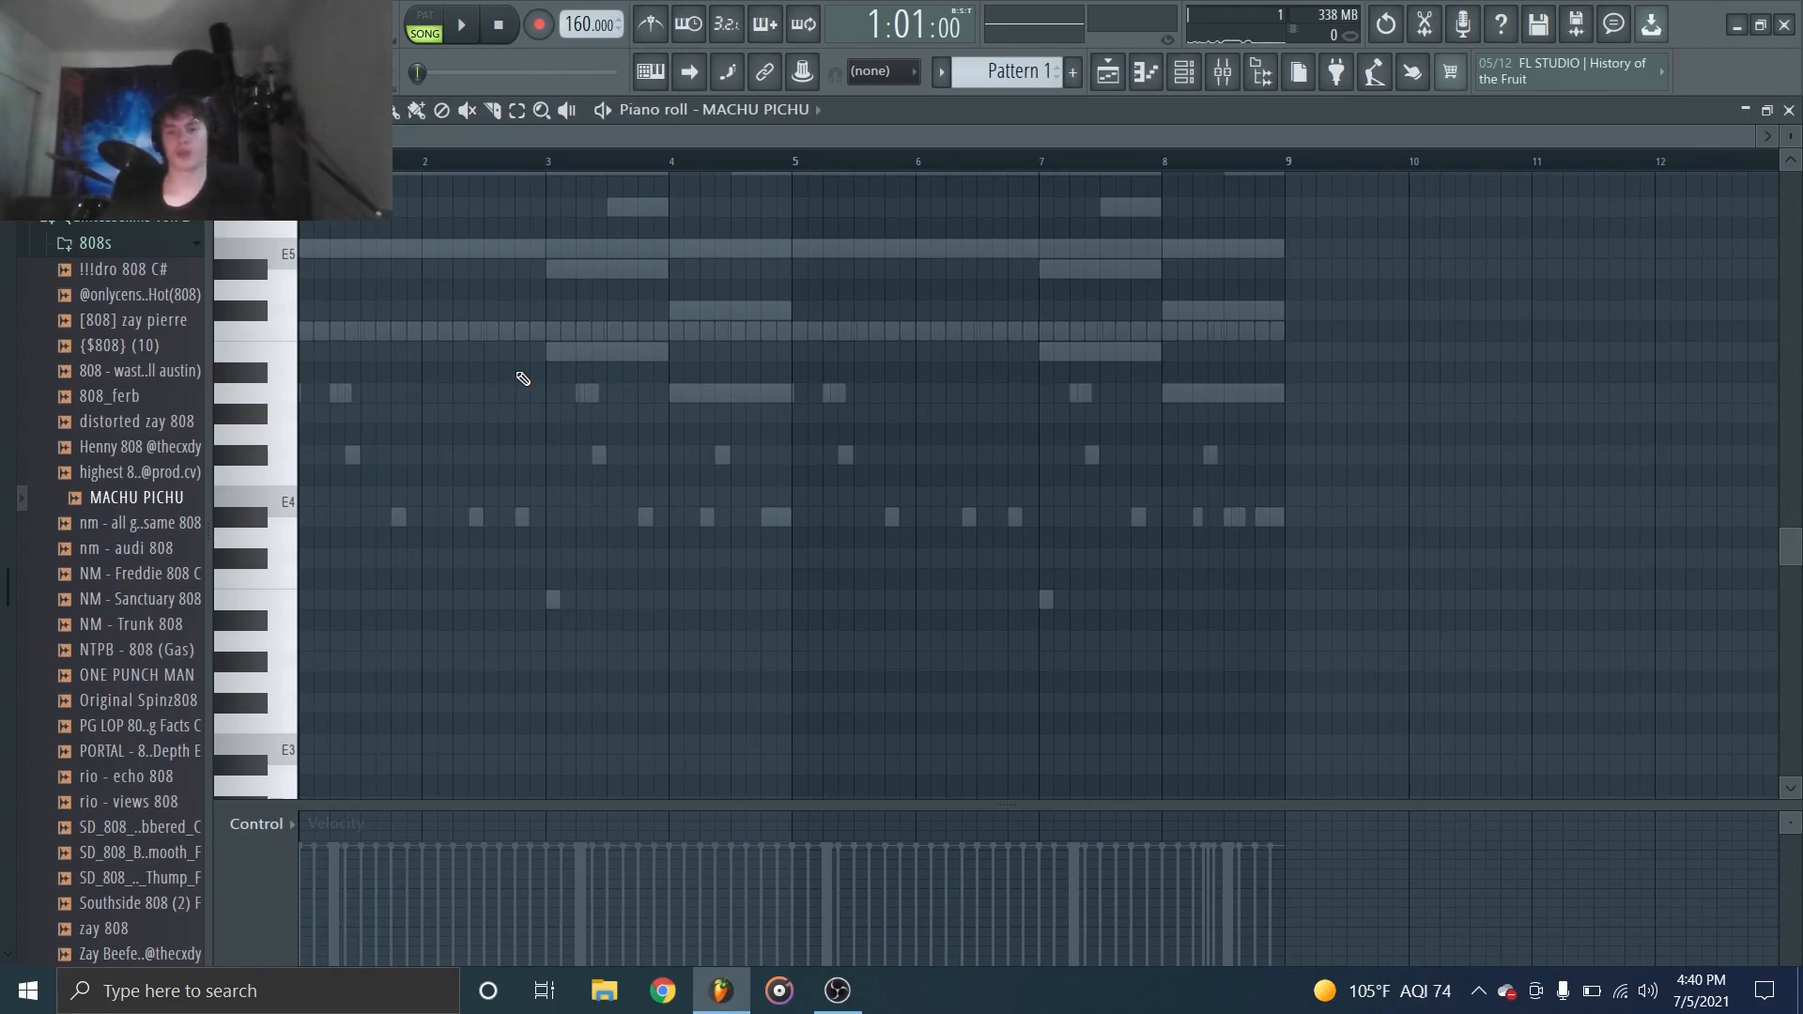
pyautogui.scroll(3, 525, 386)
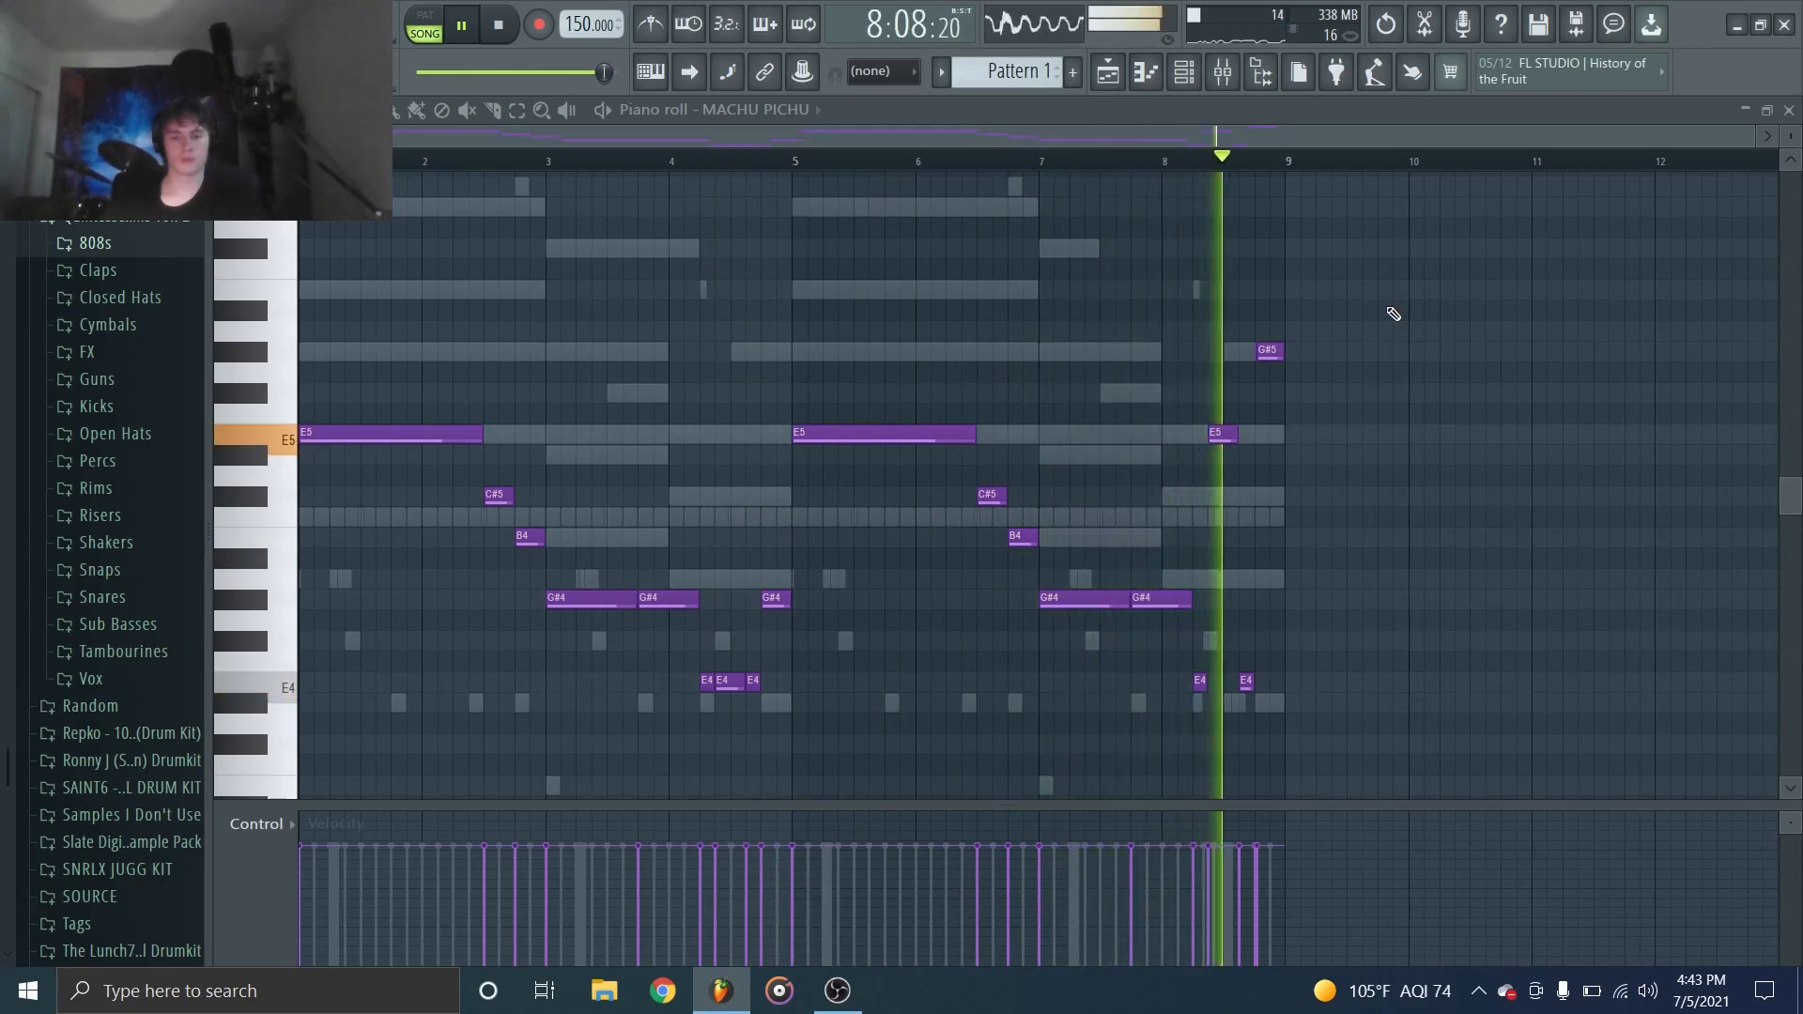
# Stop playback, open the Kicks sample folder and listen to the pattern with the BOOMIN KICK 1 notes.
pyautogui.press('space')
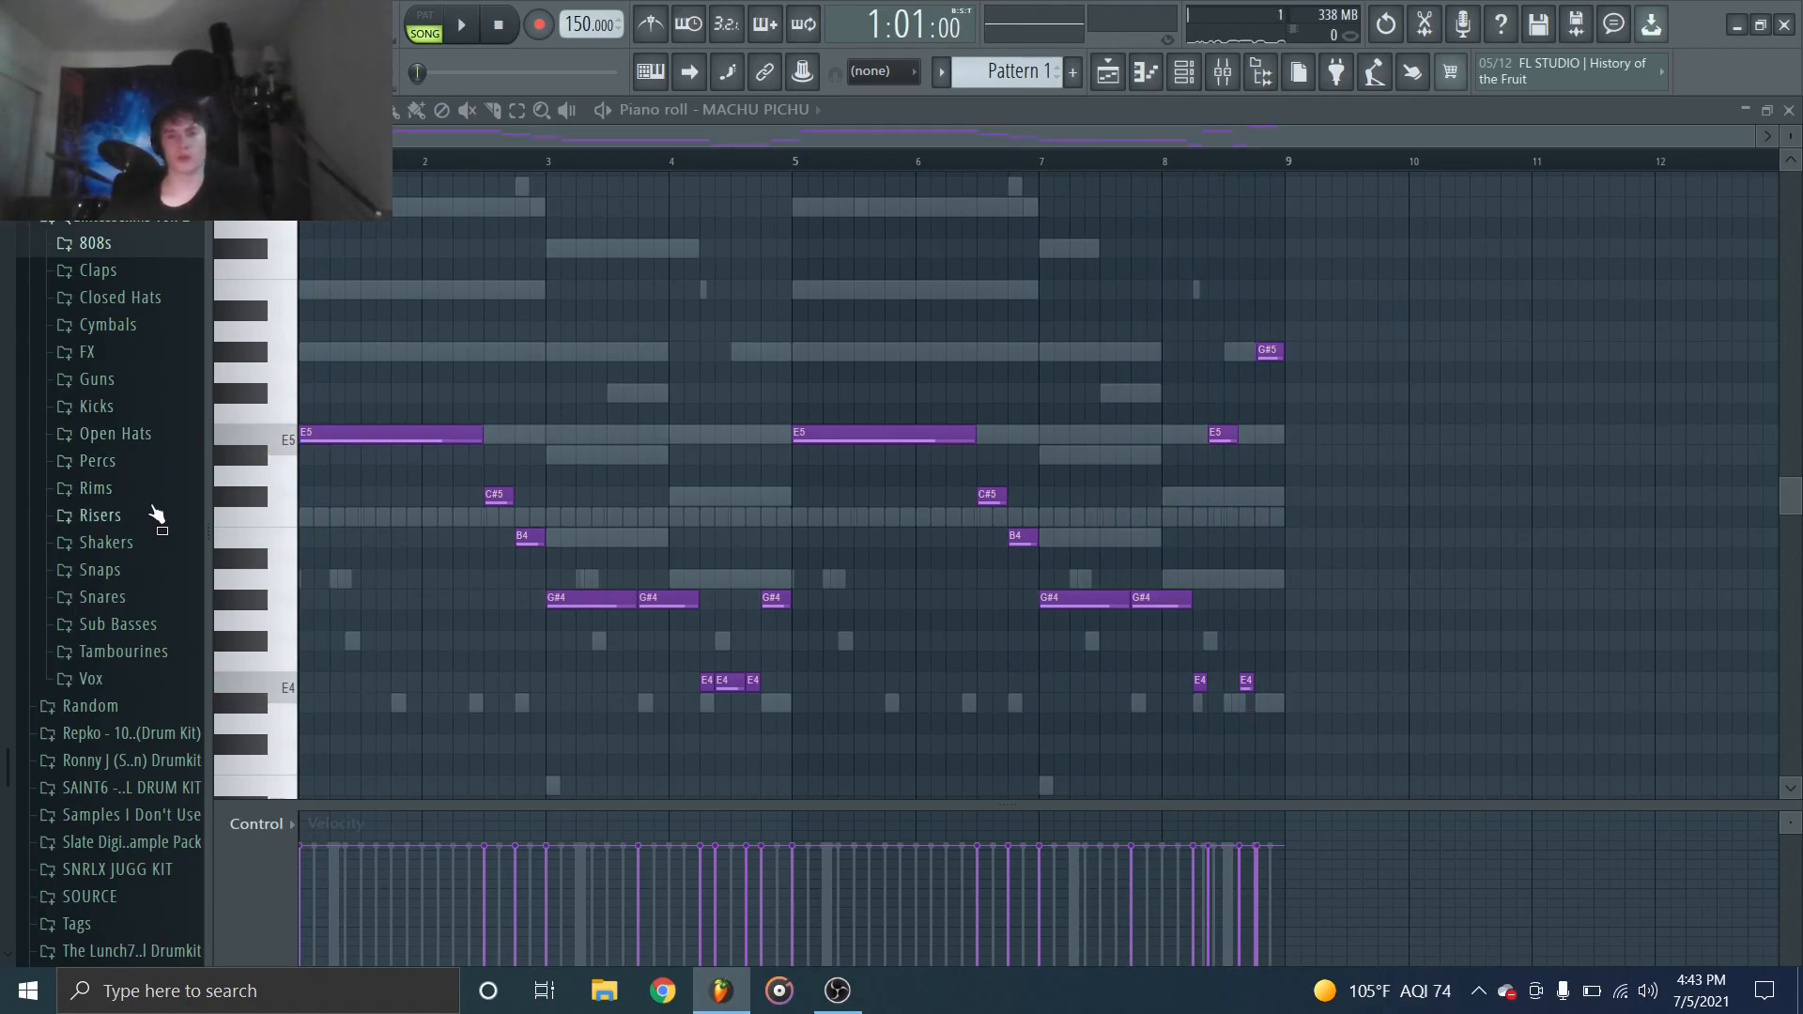
pyautogui.click(131, 405)
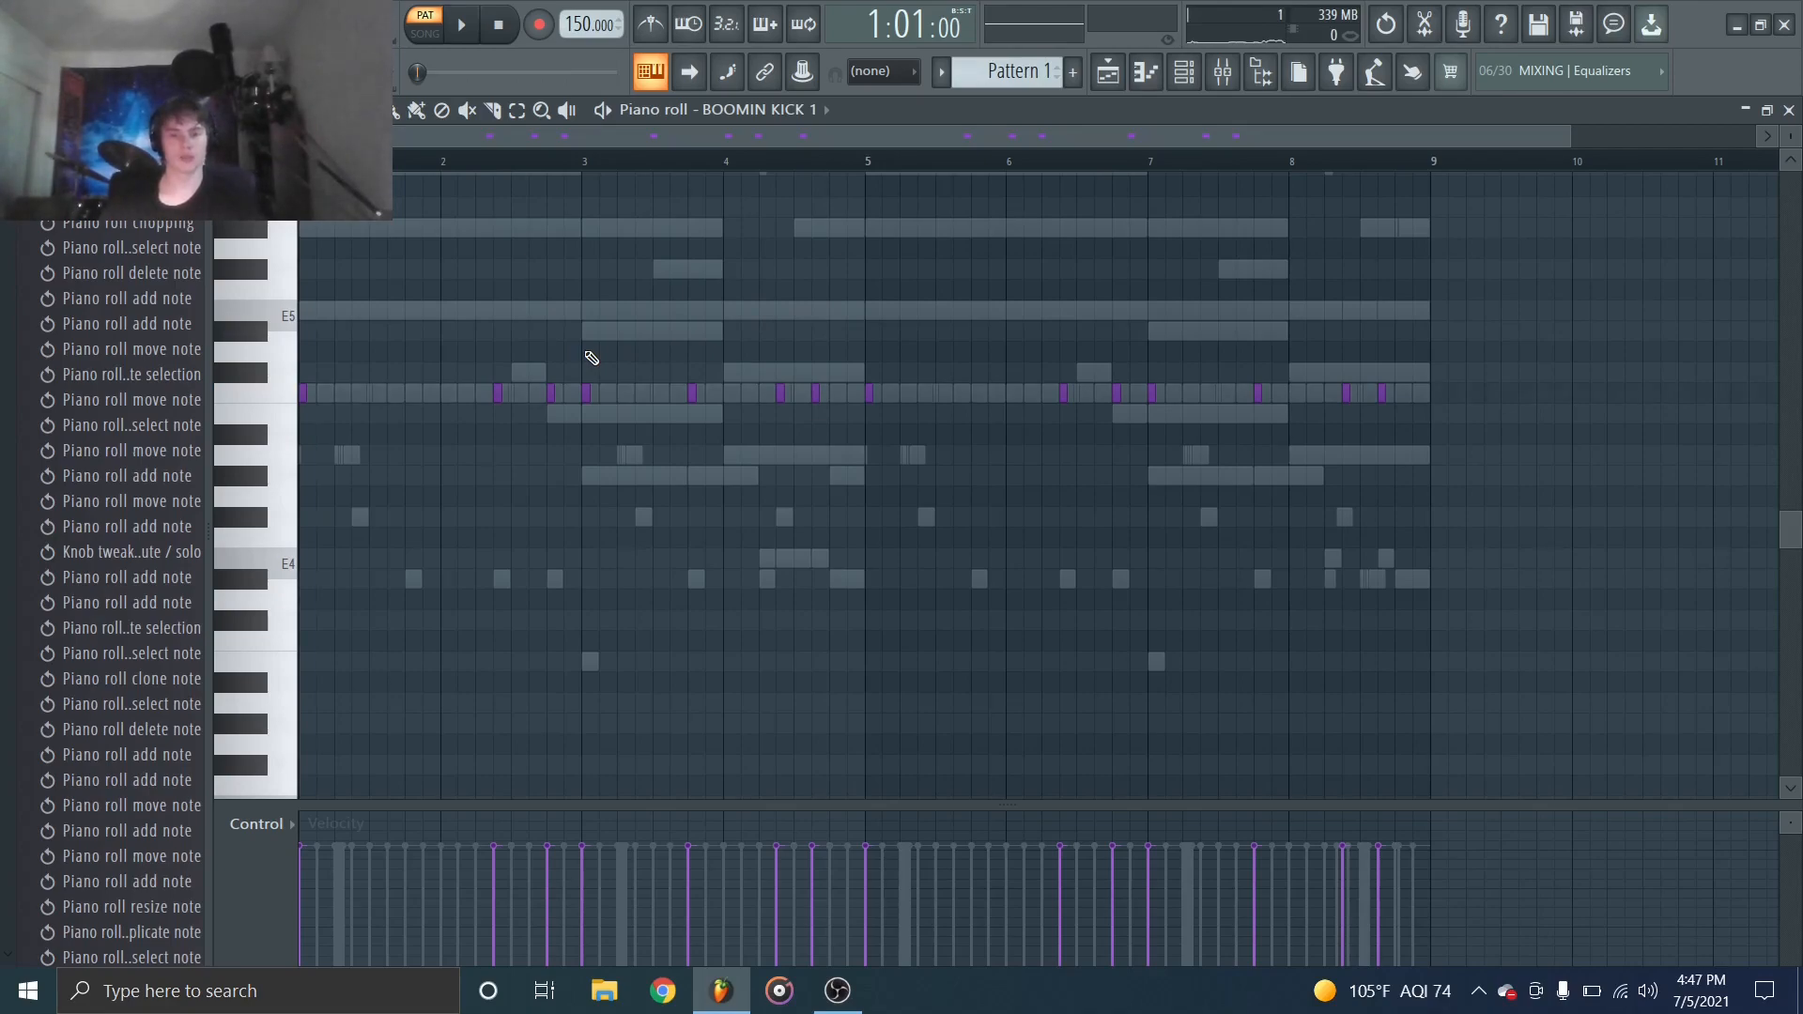
pyautogui.press('space')
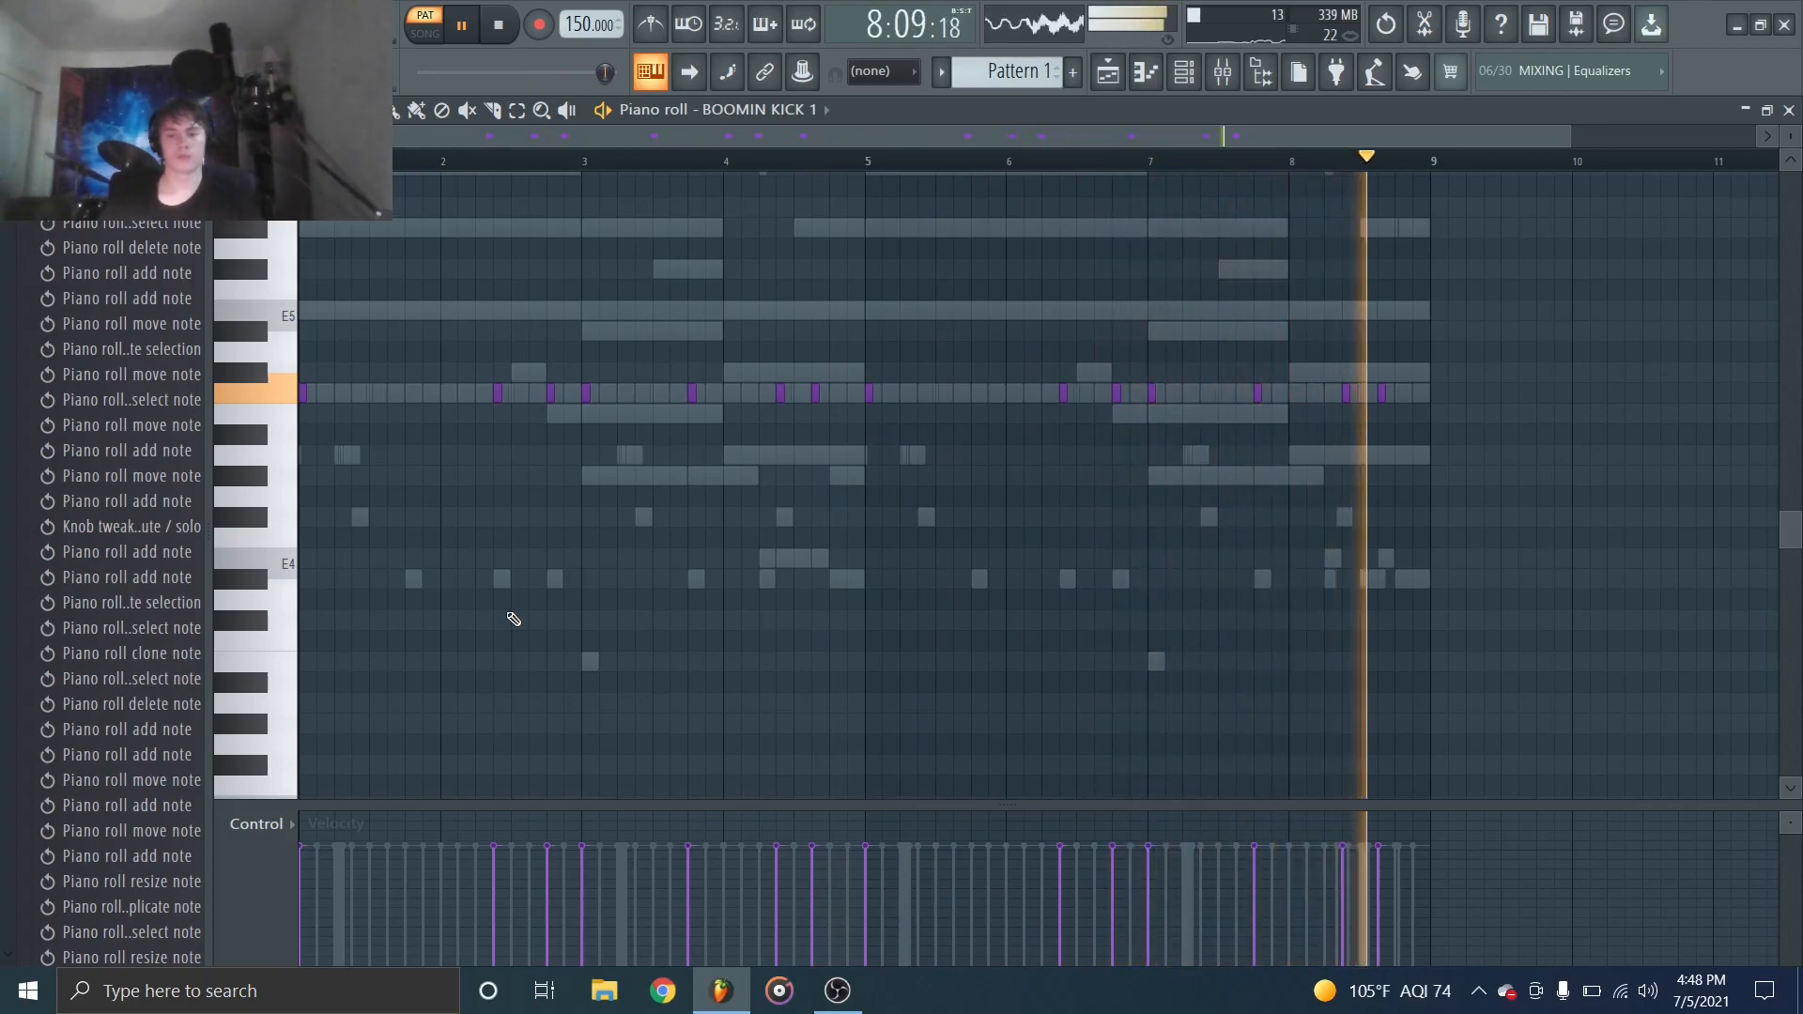
pyautogui.press('space')
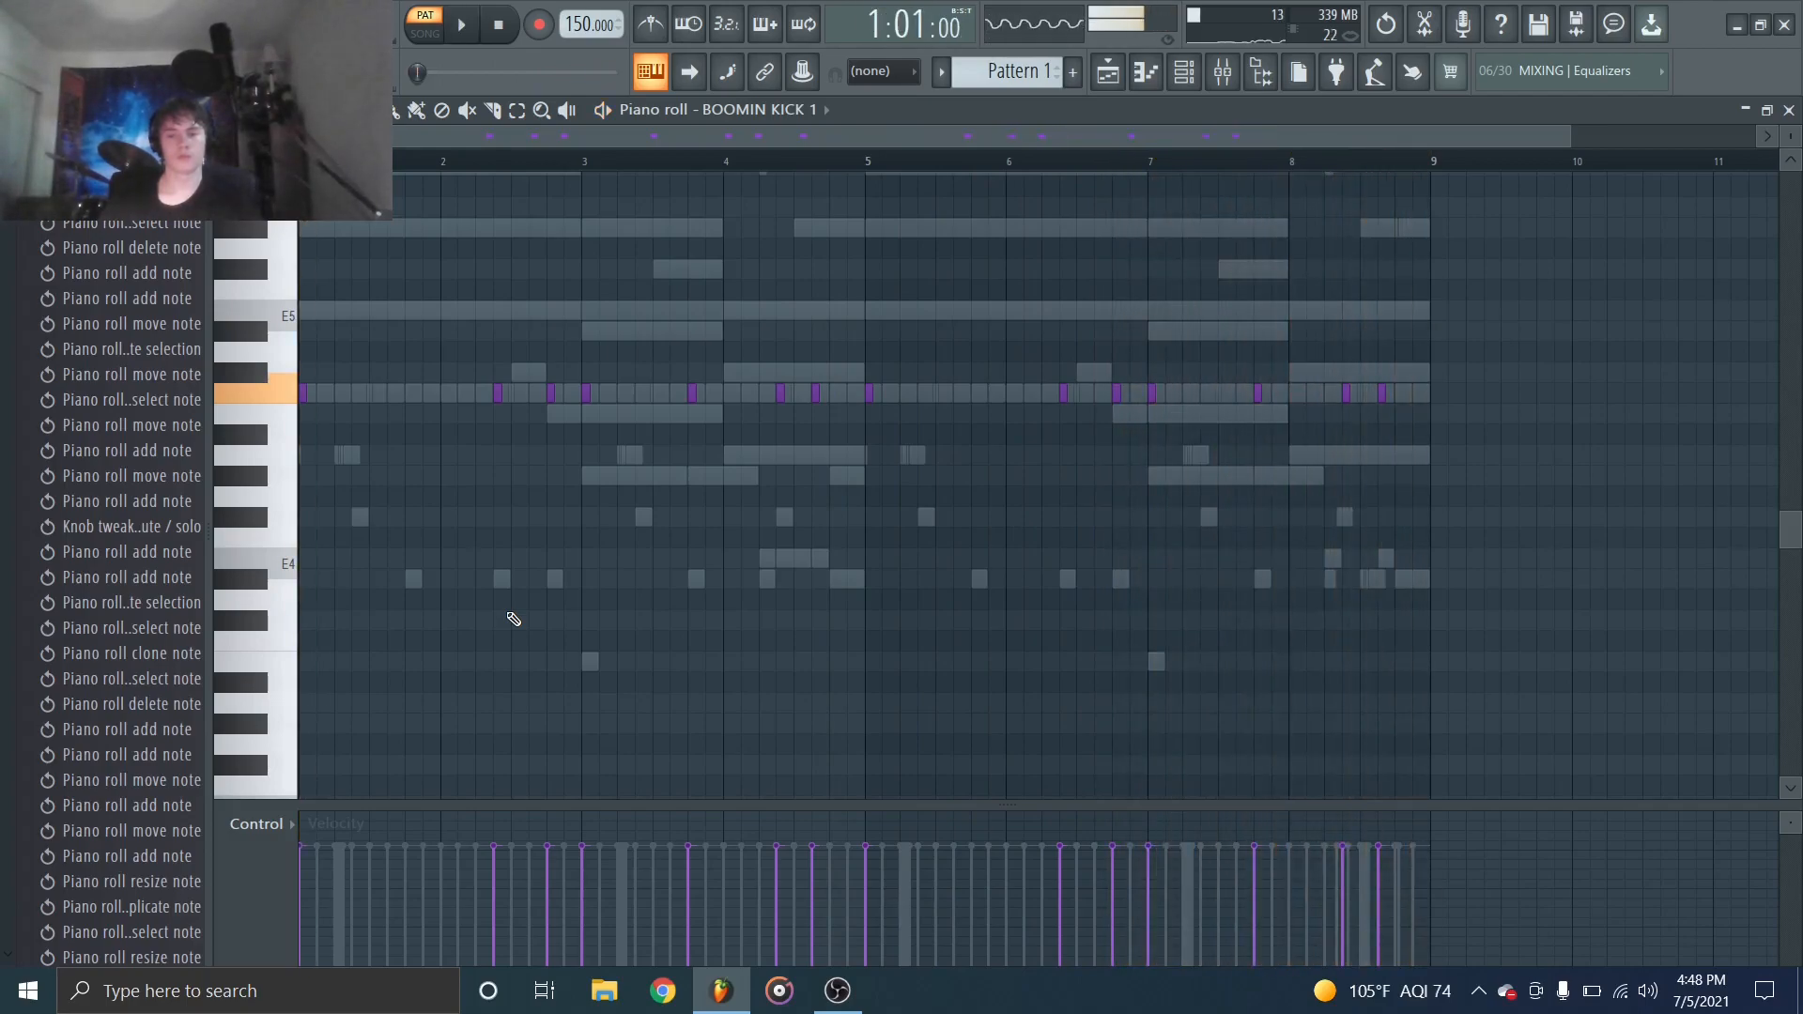
# Review the rio - game fx, rio - laser fx and carti drop channels in the channel rack and play back the full beat.
pyautogui.click(1187, 82)
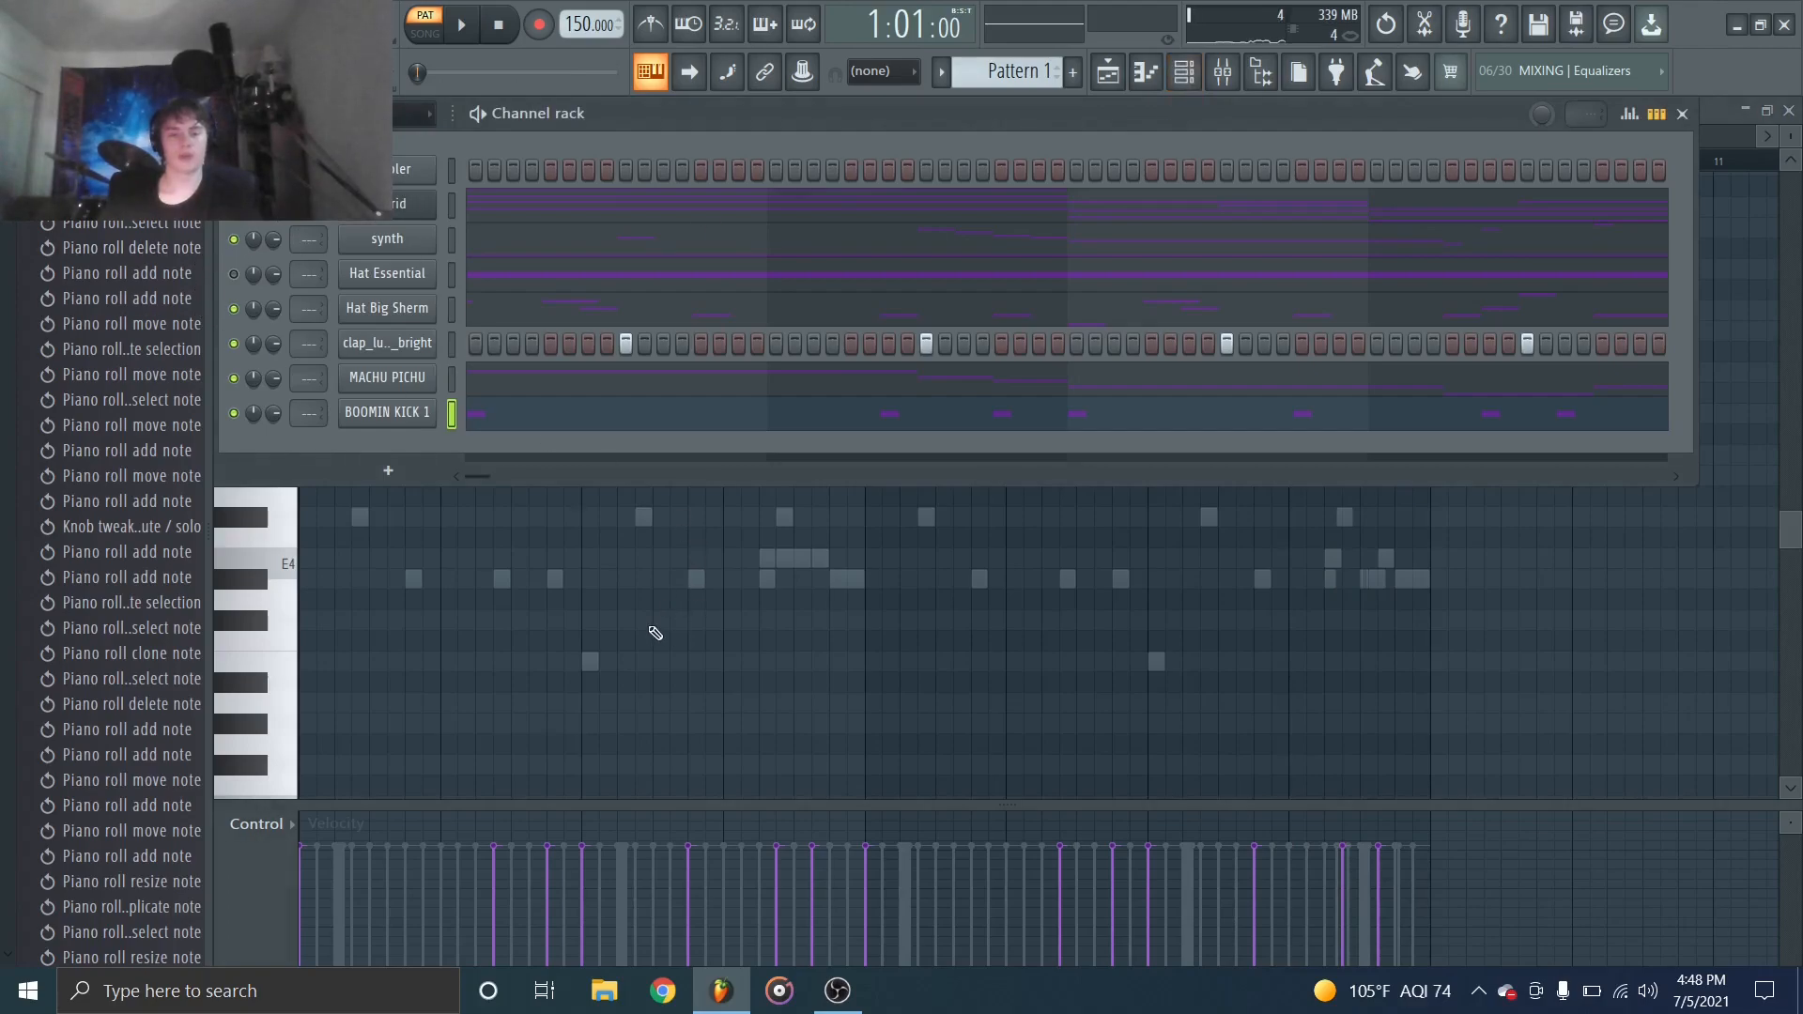
pyautogui.press('F6')
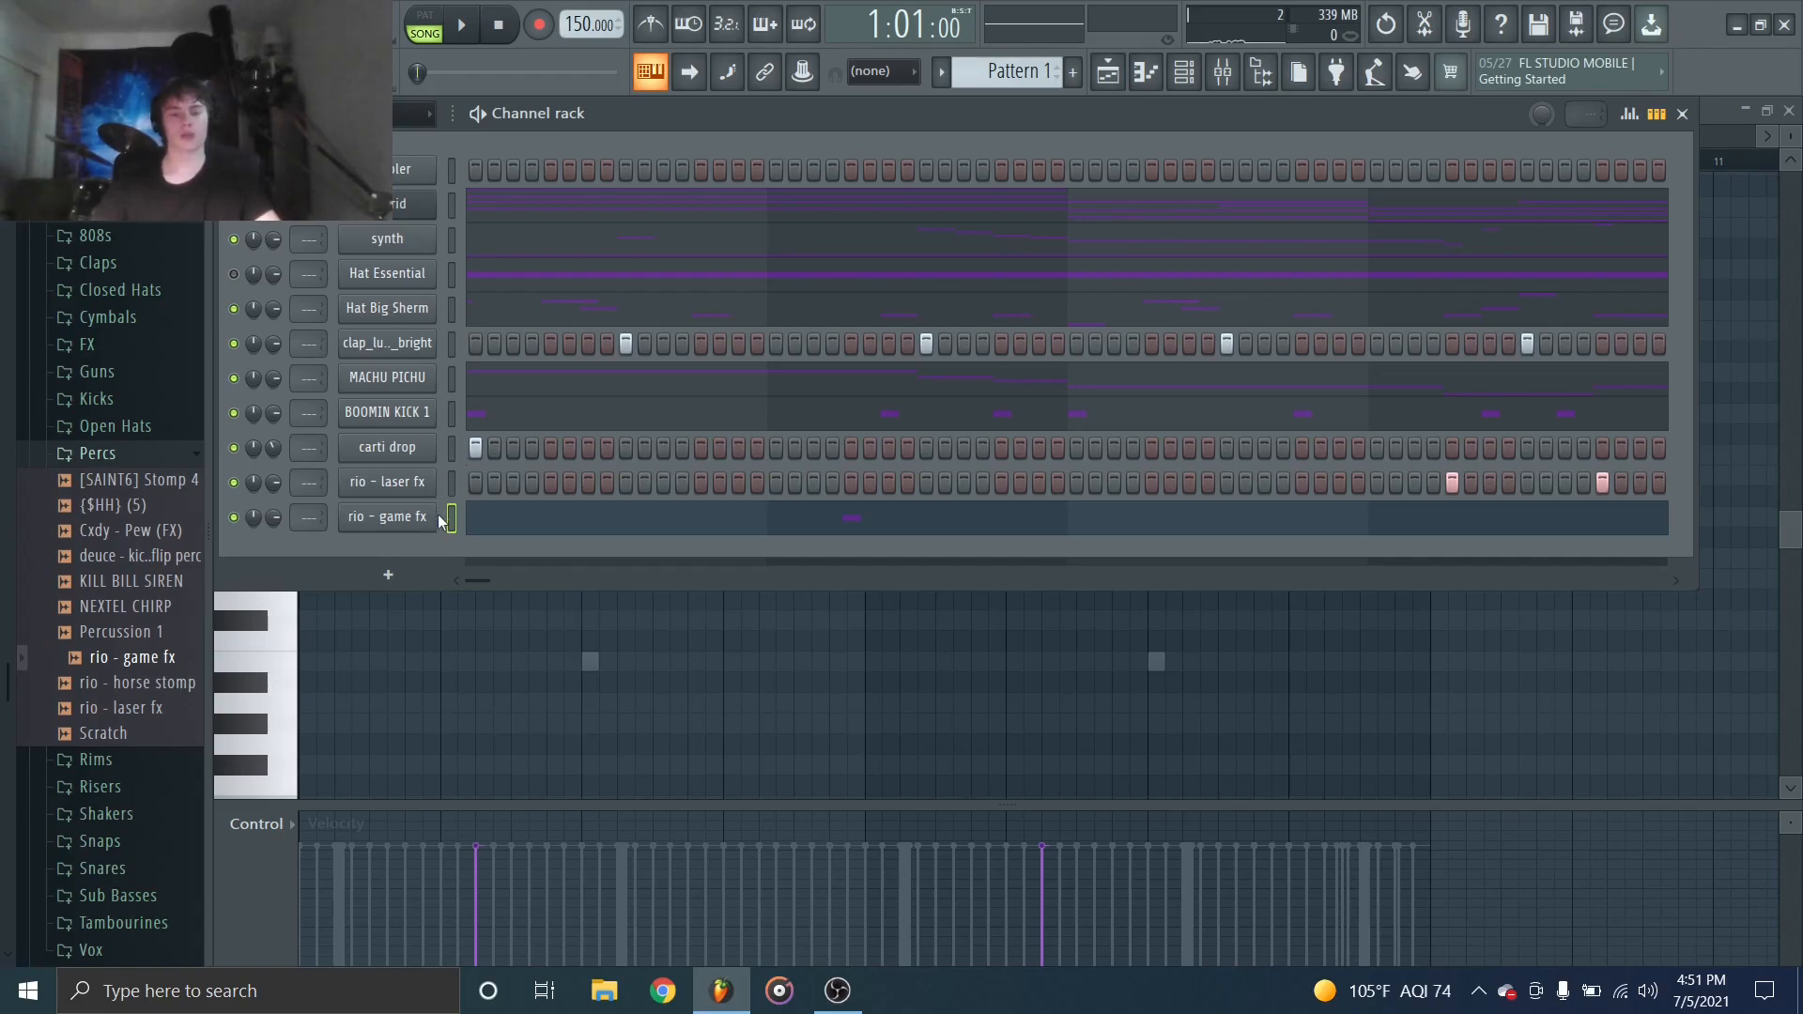
pyautogui.click(451, 522)
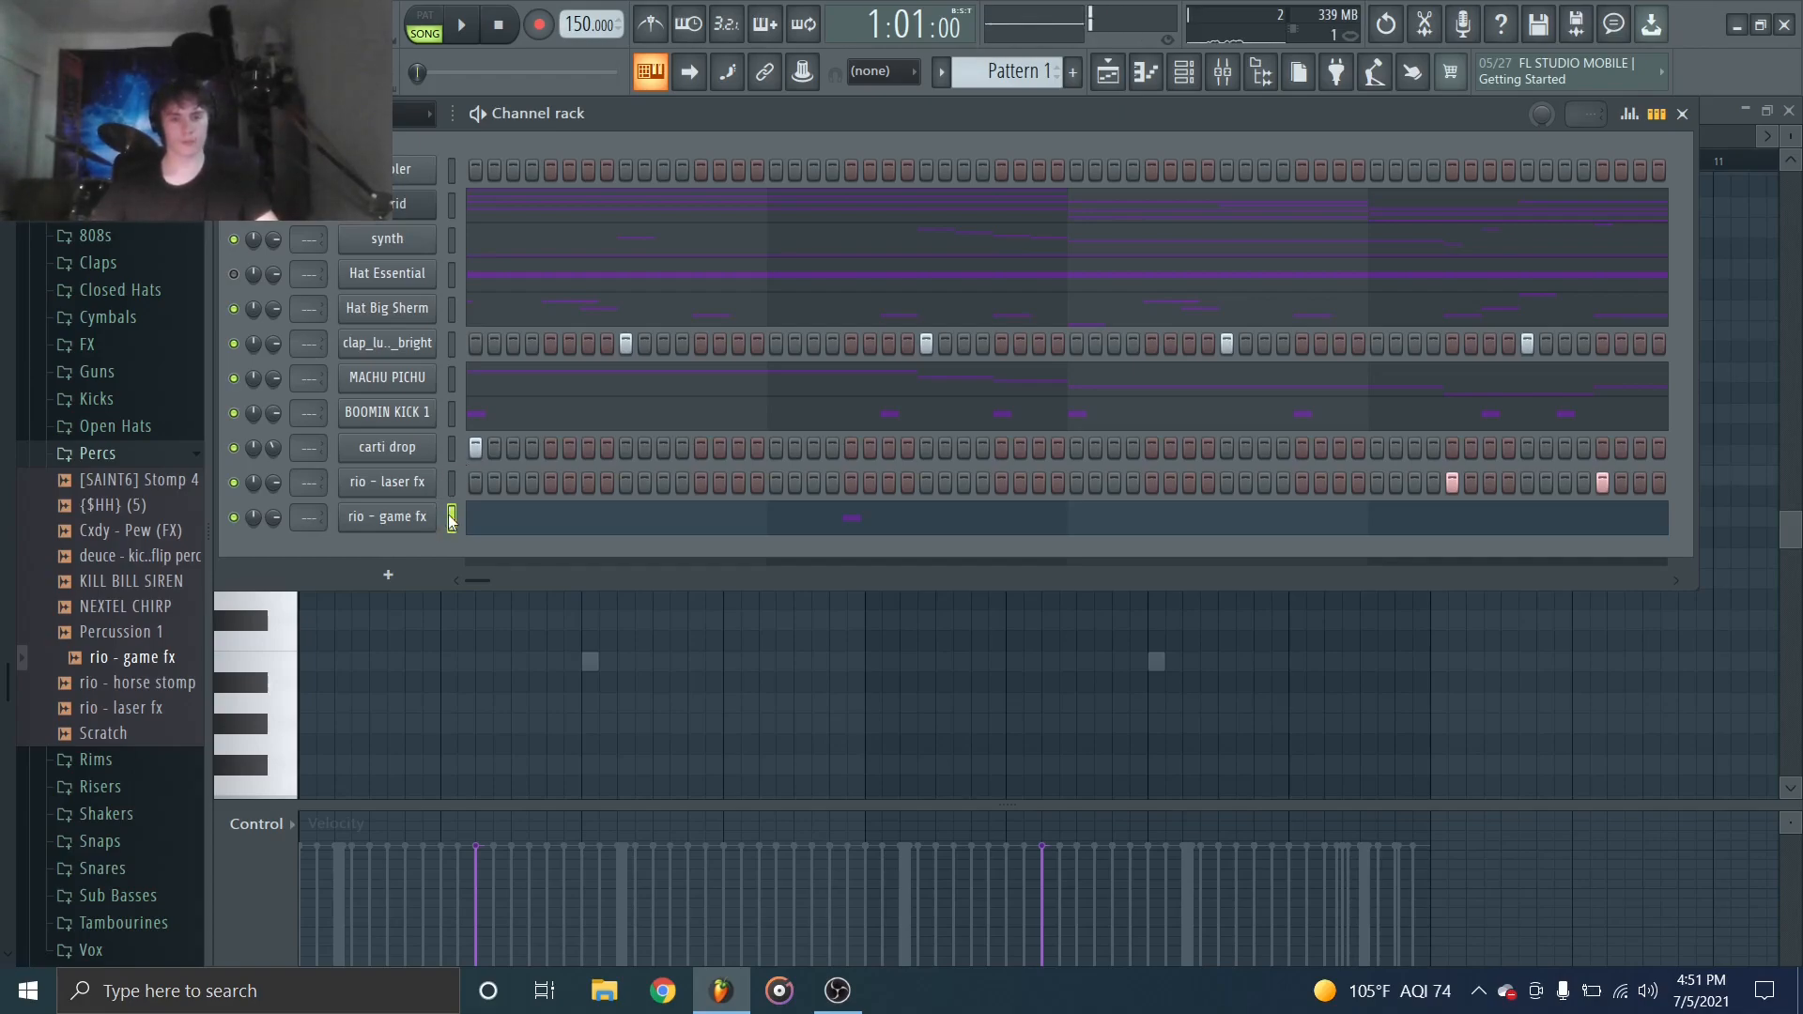
pyautogui.click(452, 485)
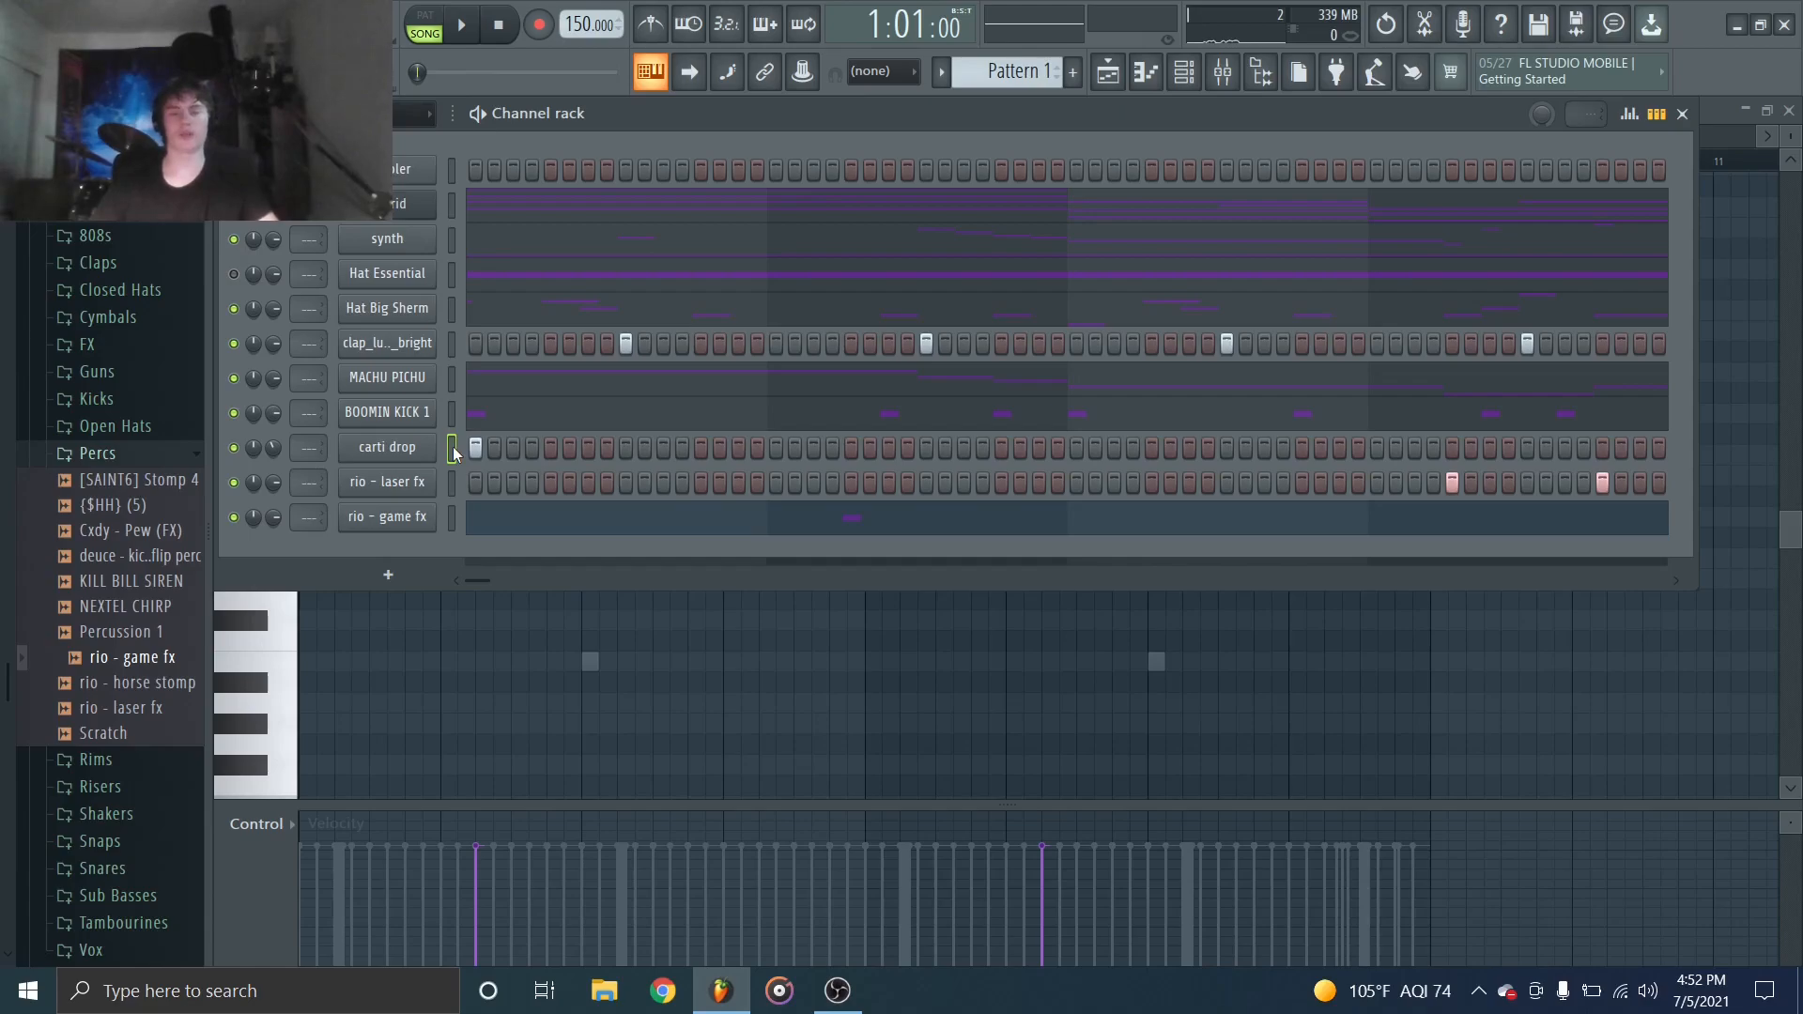
pyautogui.click(453, 449)
pyautogui.press('space')
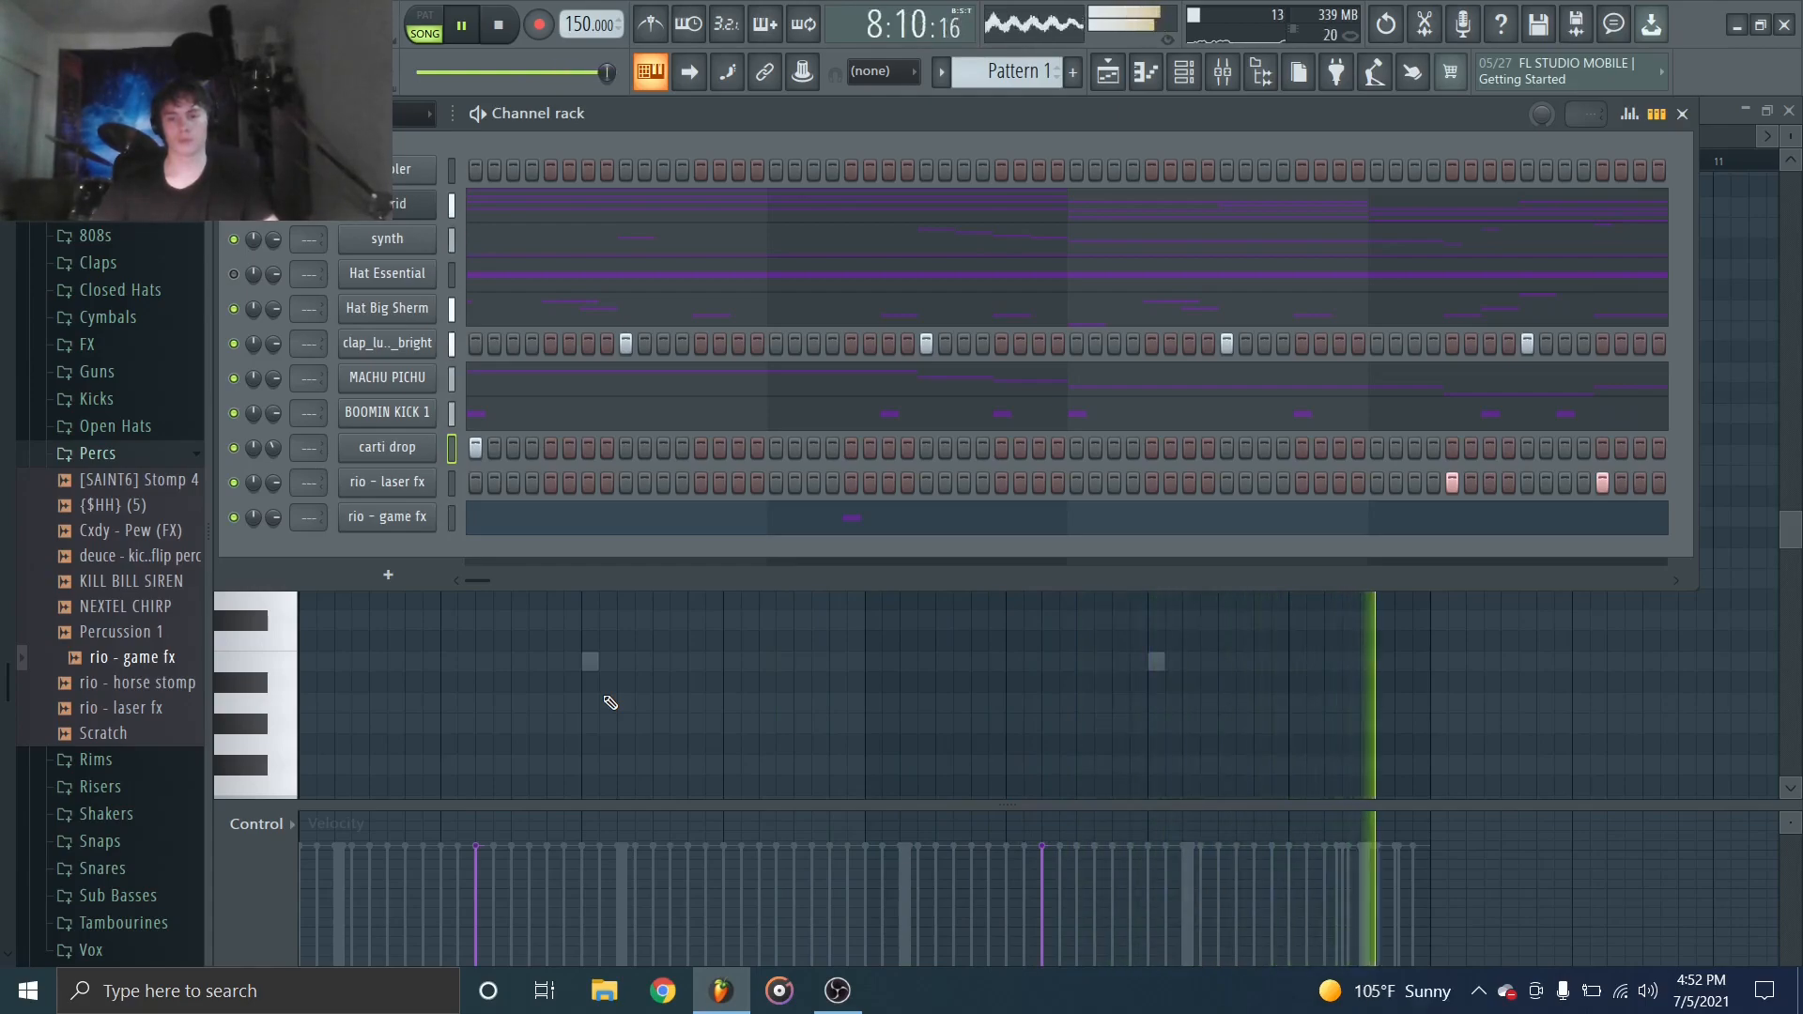
pyautogui.press('space')
# Select the channels from synth through rio - game fx in the channel rack and route them to consecutive mixer tracks.
pyautogui.click(1682, 113)
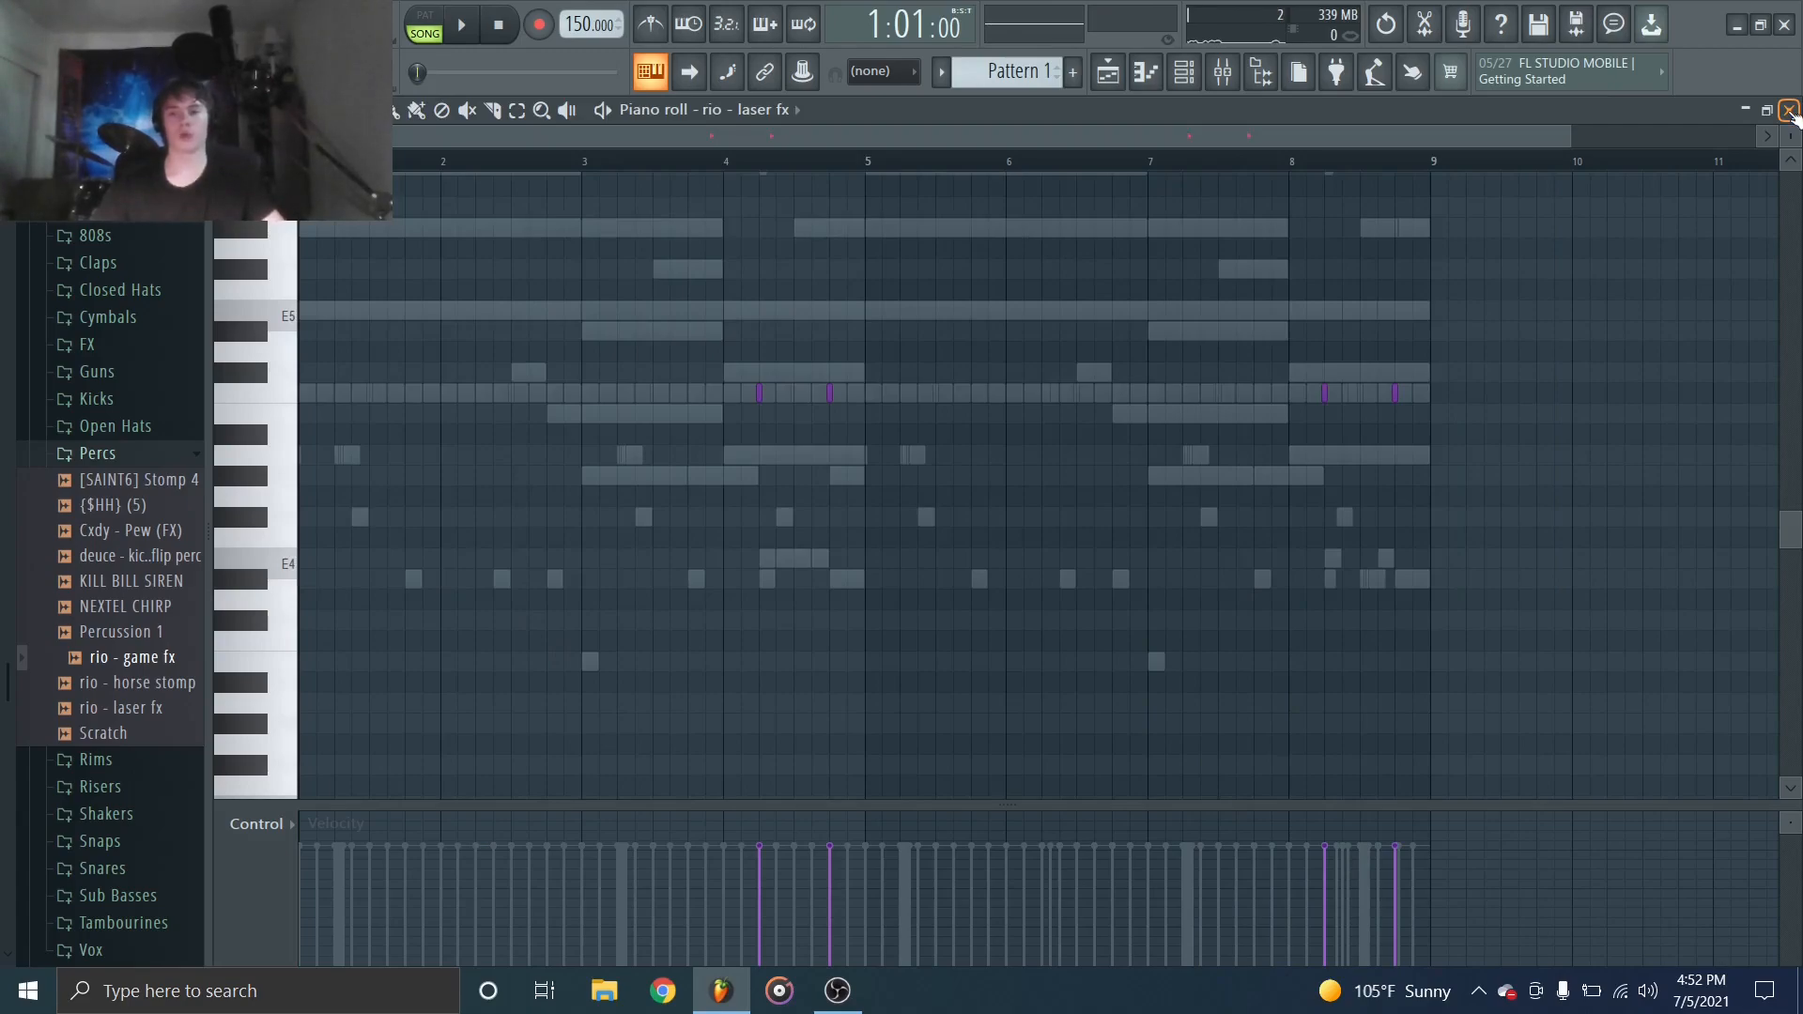
pyautogui.click(1183, 73)
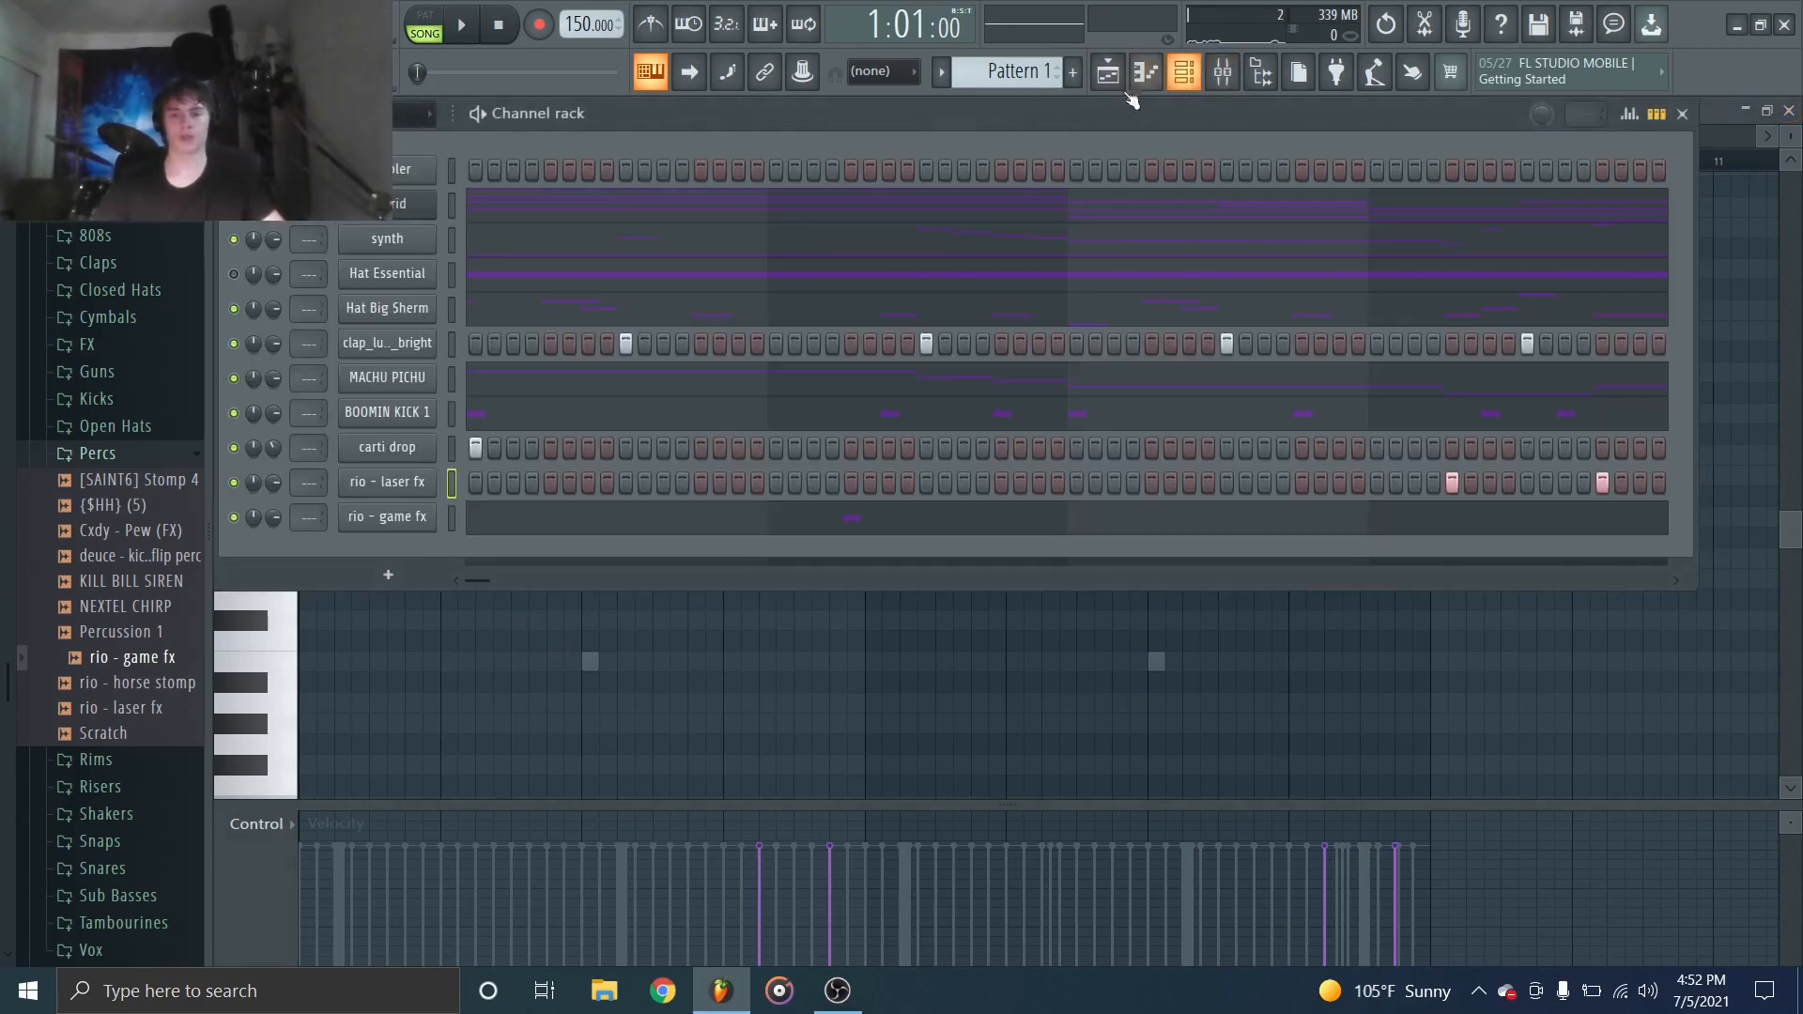
pyautogui.moveTo(449, 238); pyautogui.dragTo(454, 517)
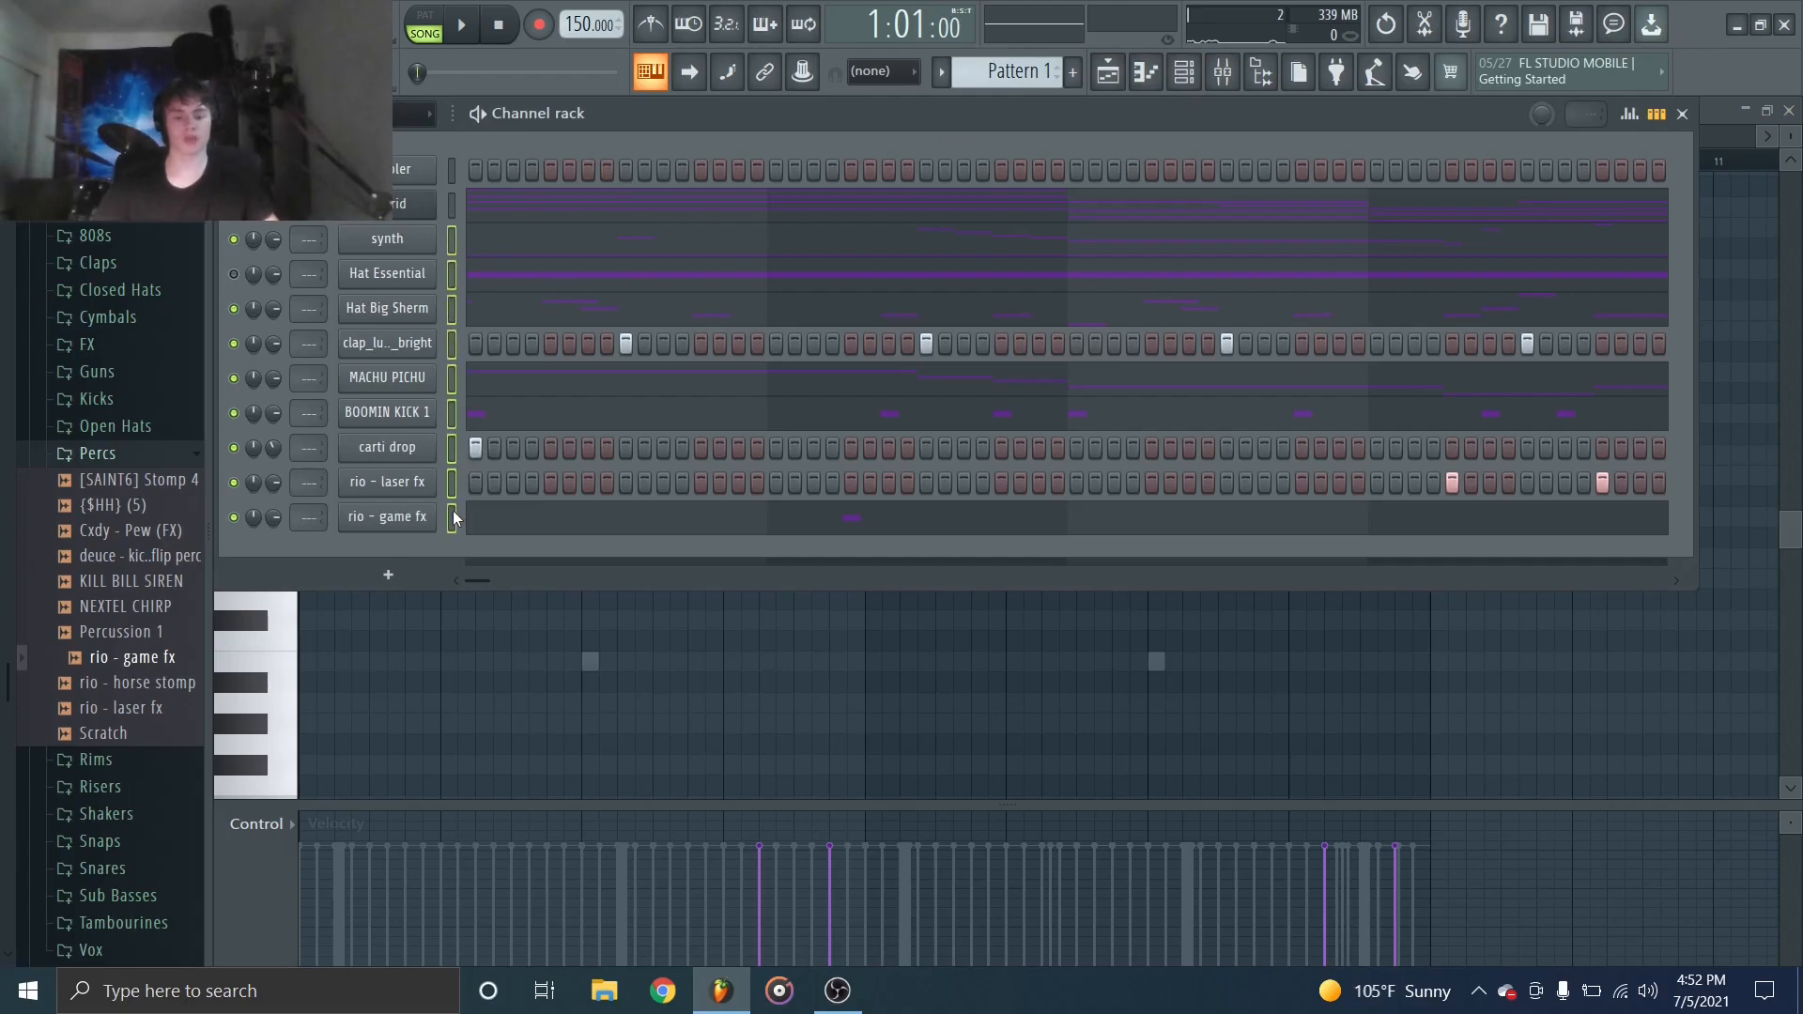
pyautogui.hotkey('ctrl', 'l')
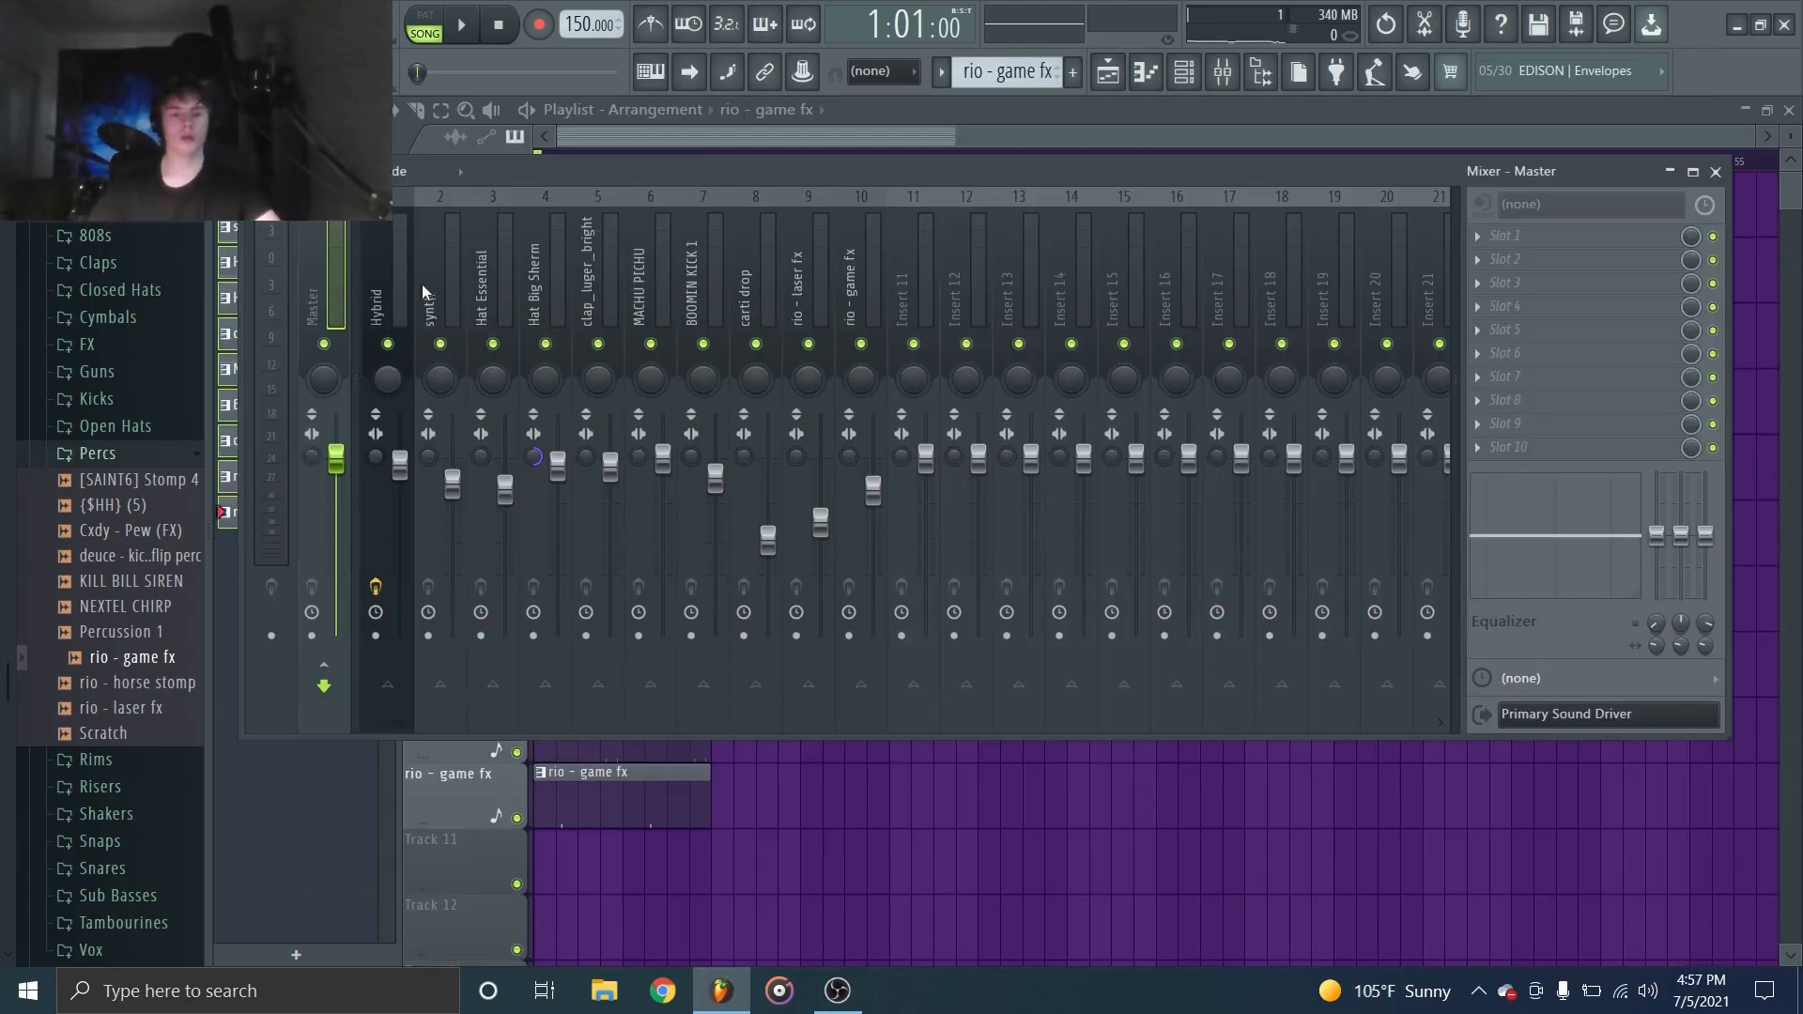
# Go through the mixer tracks from Hybrid to BOOMIN KICK 1 and back to examine their effect slots.
pyautogui.click(382, 300)
pyautogui.click(430, 296)
pyautogui.click(481, 289)
pyautogui.click(587, 284)
pyautogui.click(690, 280)
pyautogui.moveTo(686, 282); pyautogui.dragTo(387, 291)
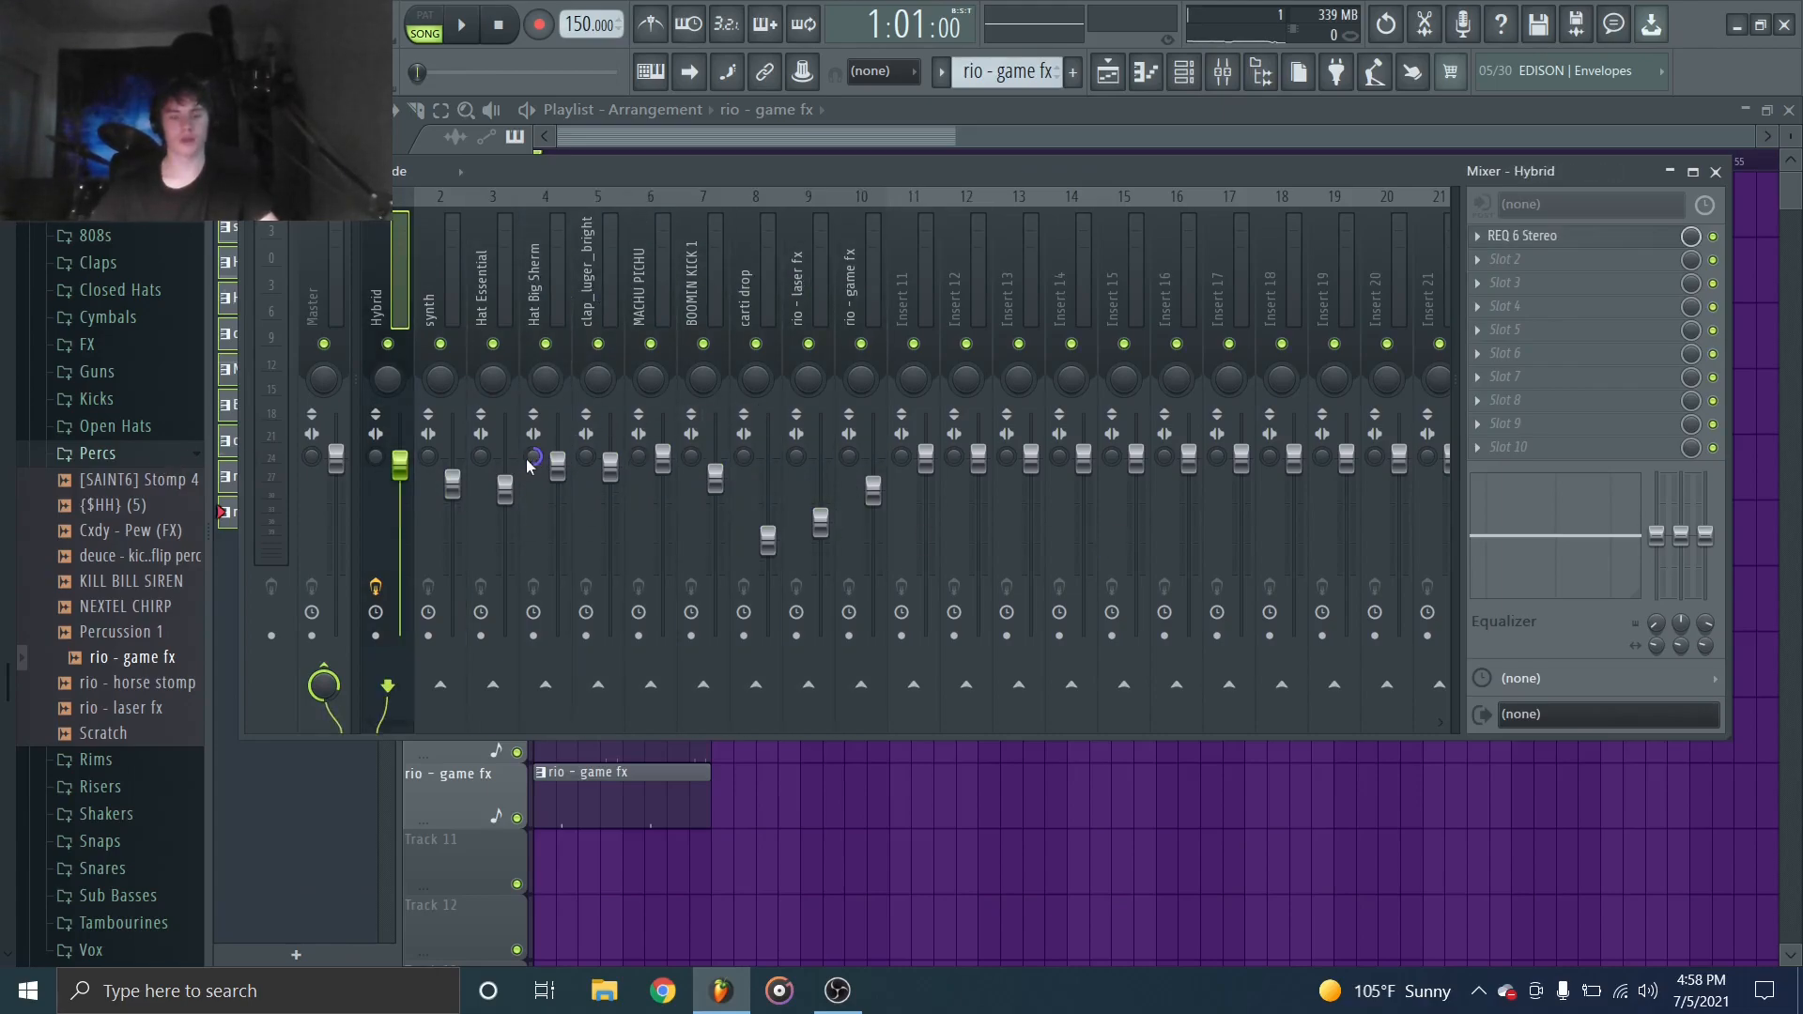
# Play the arrangement to check the mixer levels, close the mixer and stop playback.
pyautogui.press('space')
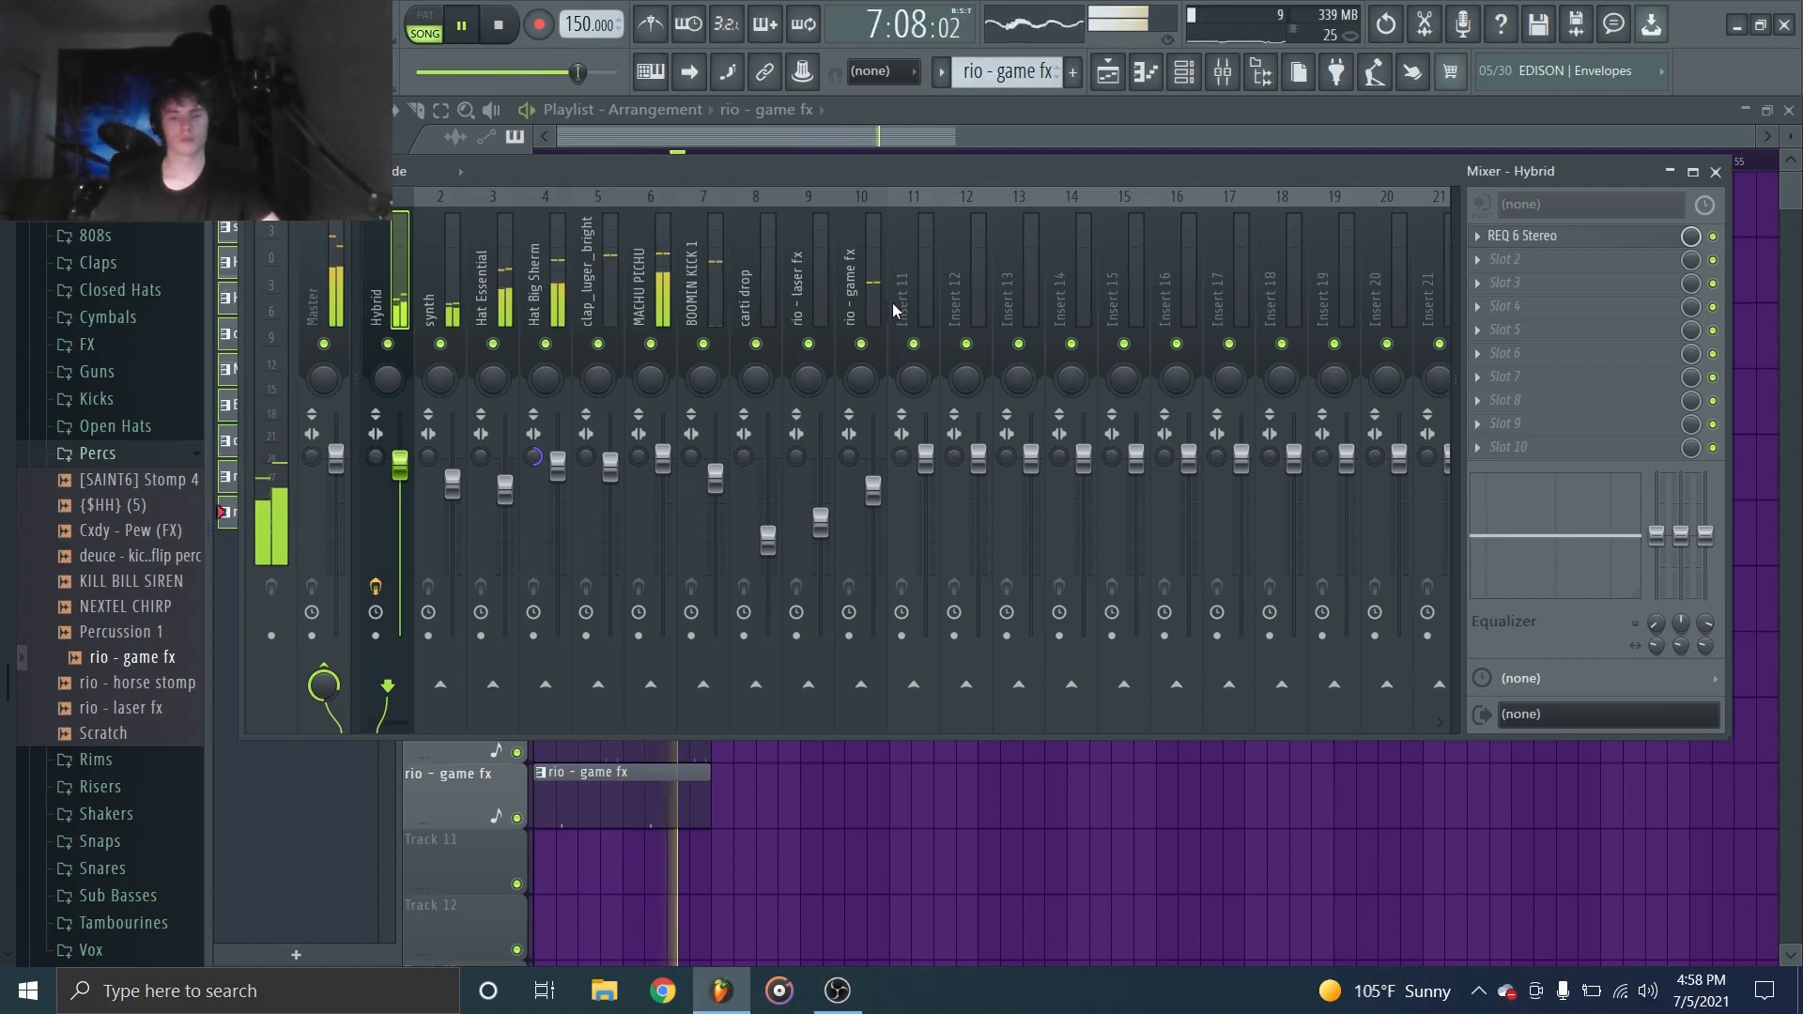
pyautogui.press('F9')
pyautogui.press('space')
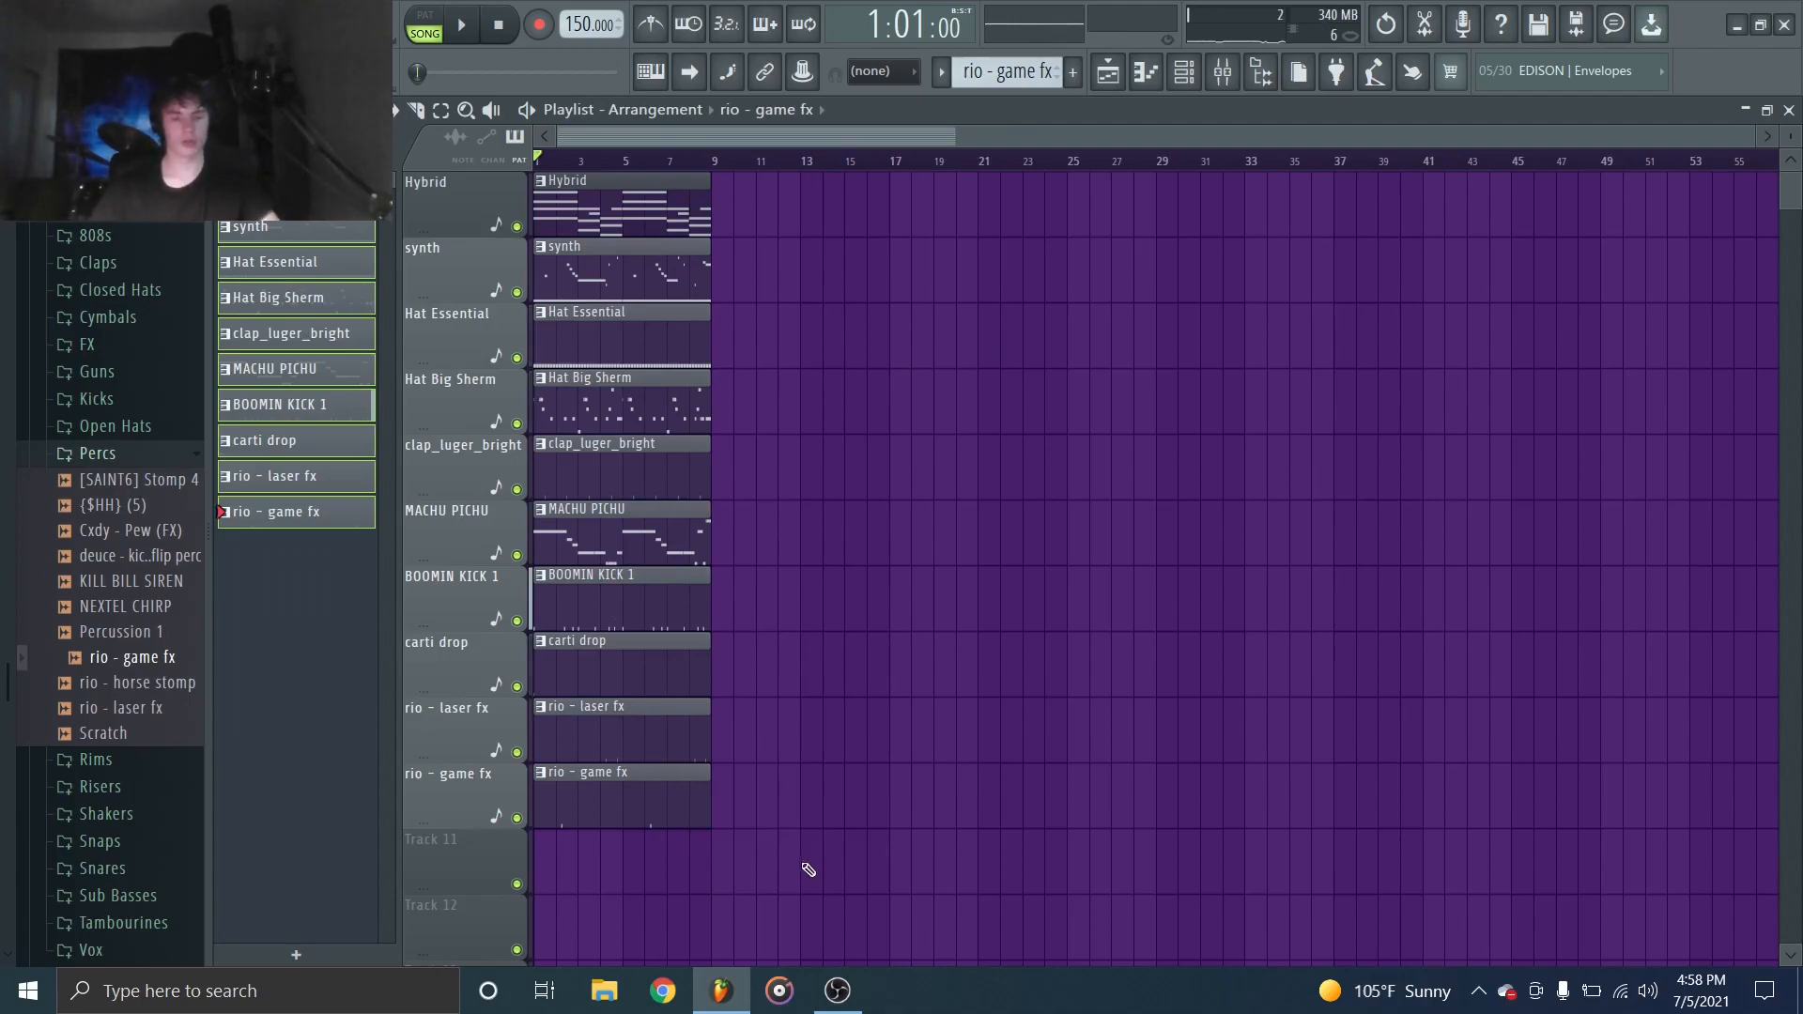
# Select all ten clips in the playlist, duplicate them four times in a row and clear the selection.
pyautogui.moveTo(808, 892); pyautogui.dragTo(535, 169)
pyautogui.hotkey('ctrl', 'b')
pyautogui.hotkey('ctrl', 'b')
pyautogui.hotkey('ctrl', 'b')
pyautogui.hotkey('ctrl', 'b')
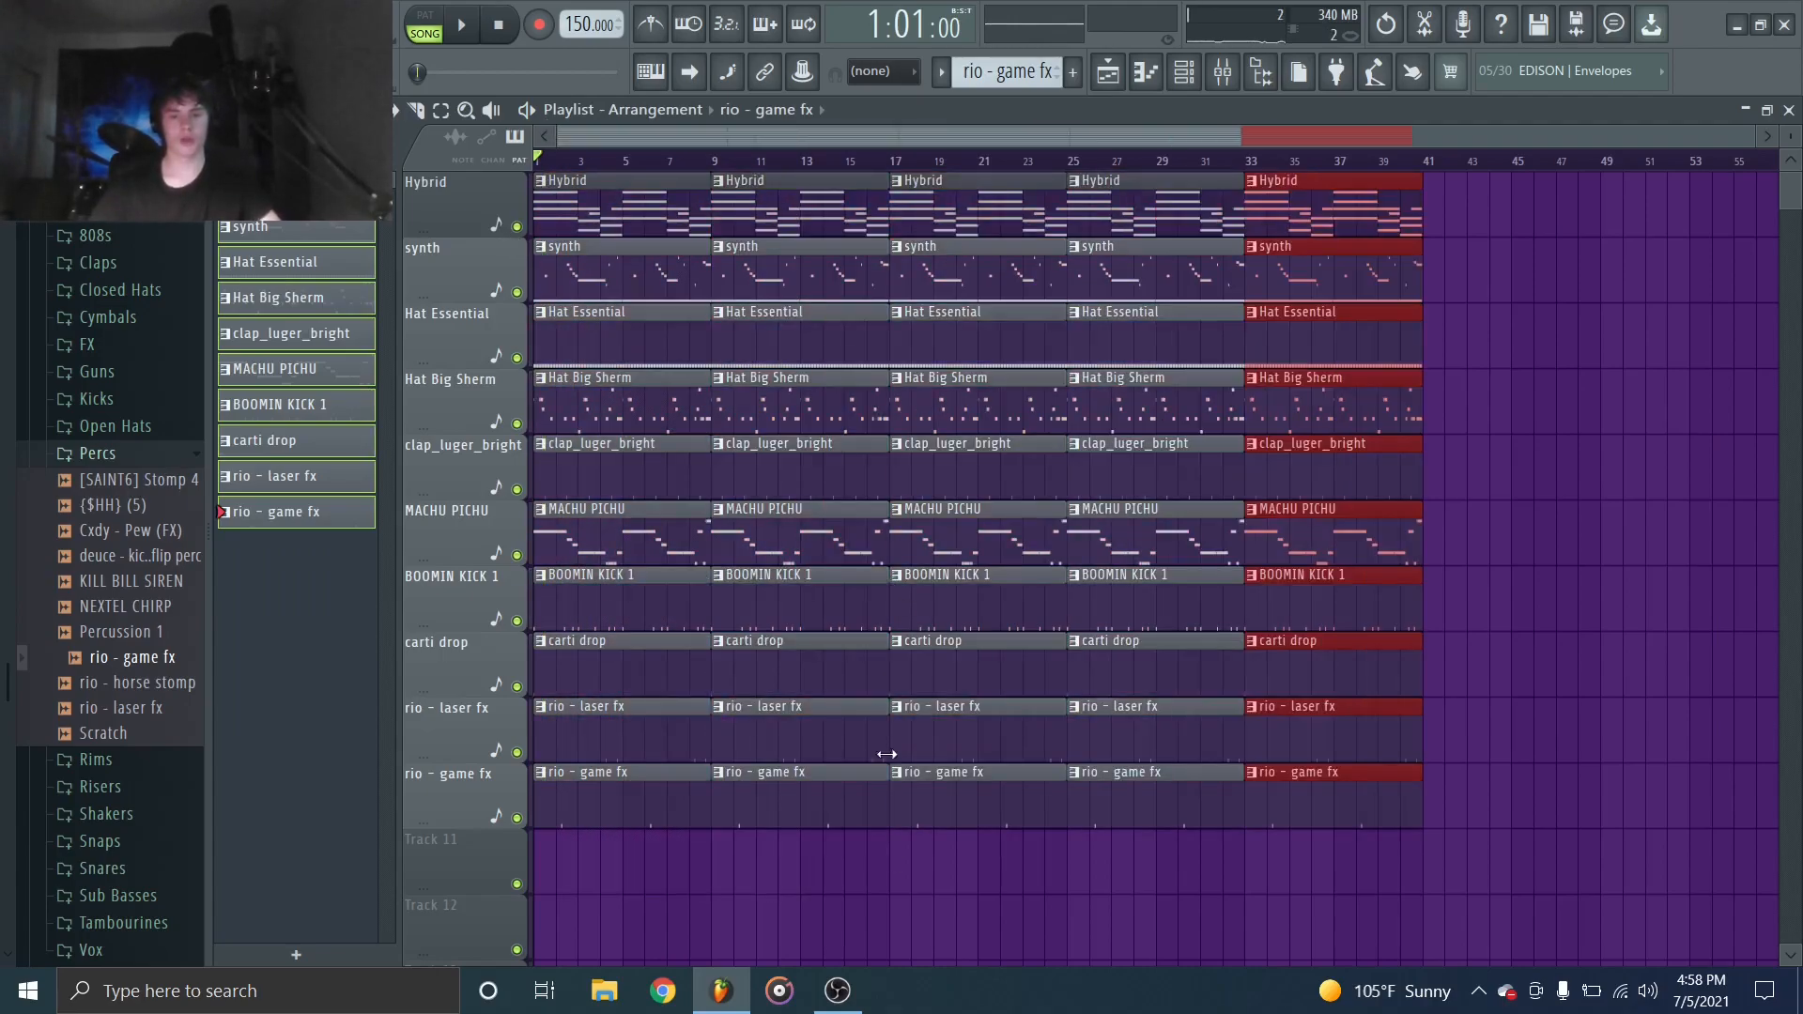
pyautogui.click(893, 864)
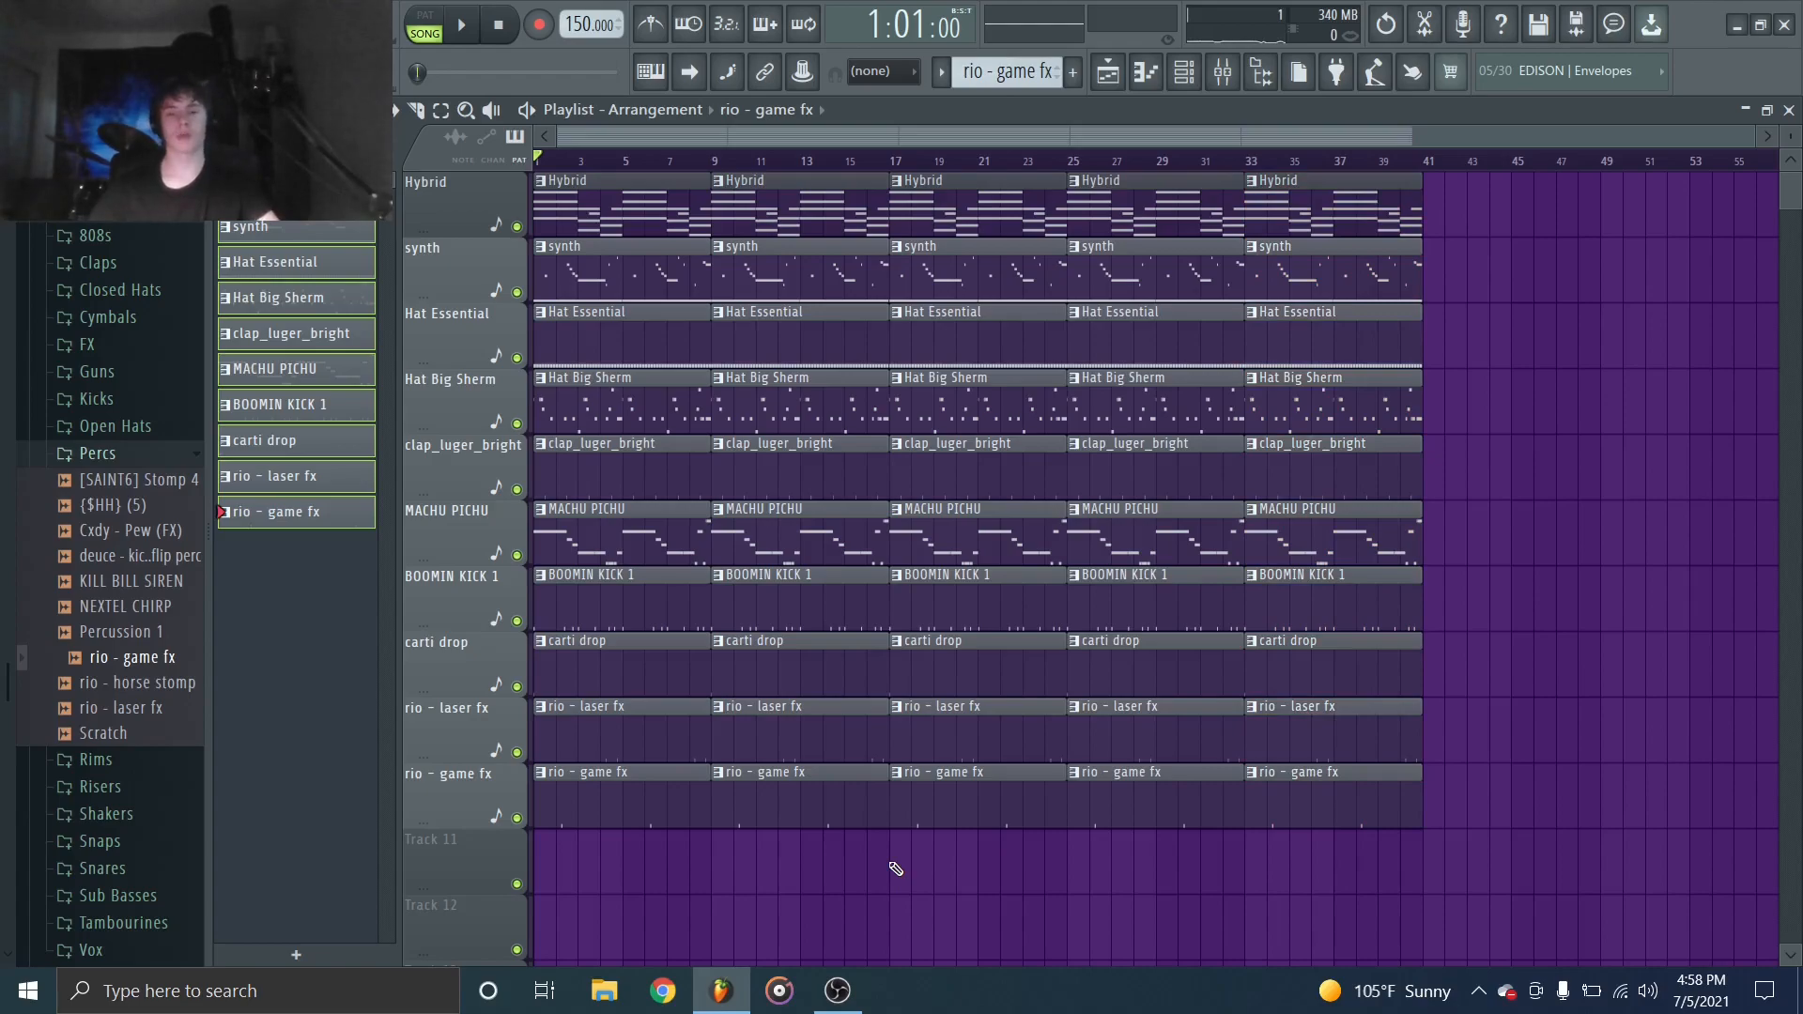